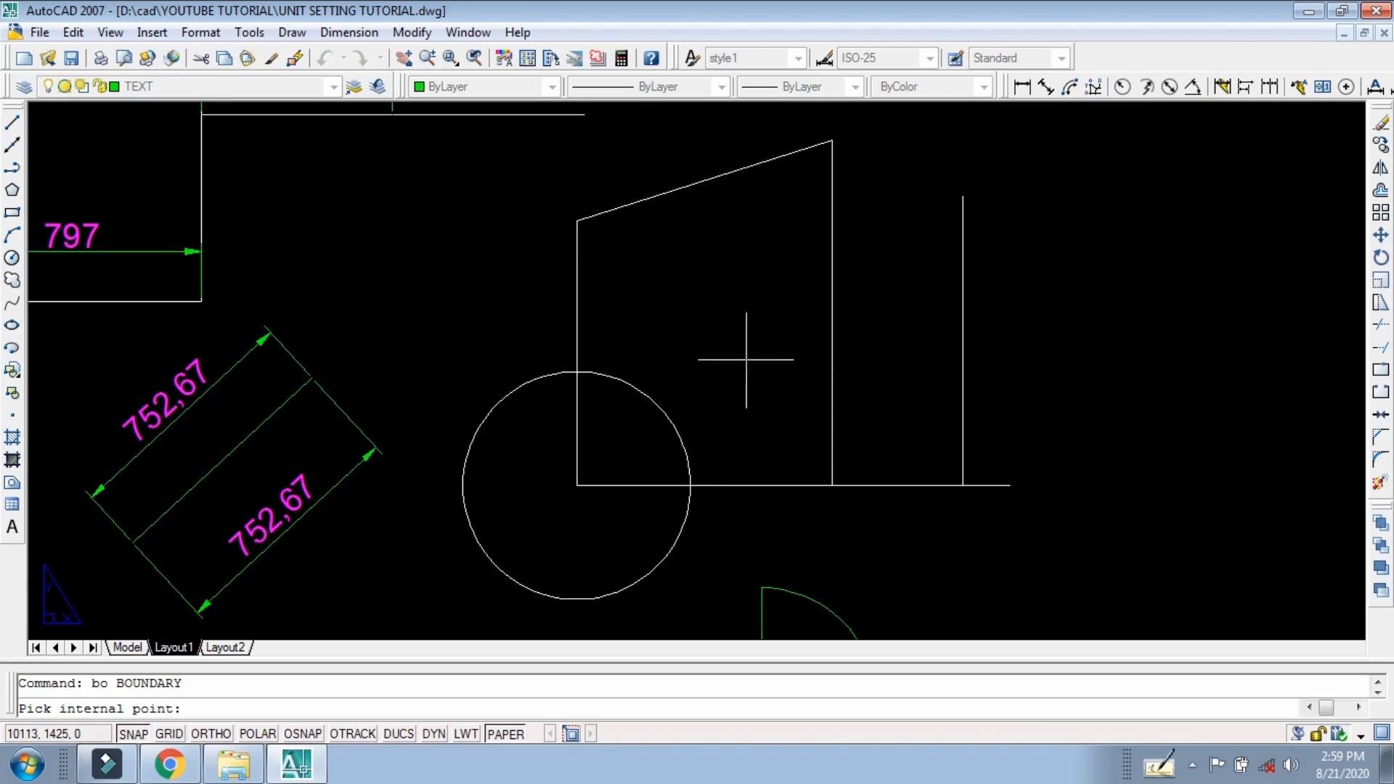
Step: Create a boundary polyline in the four-sided area outside the circle and move it clear of the original shapes
click(756, 286)
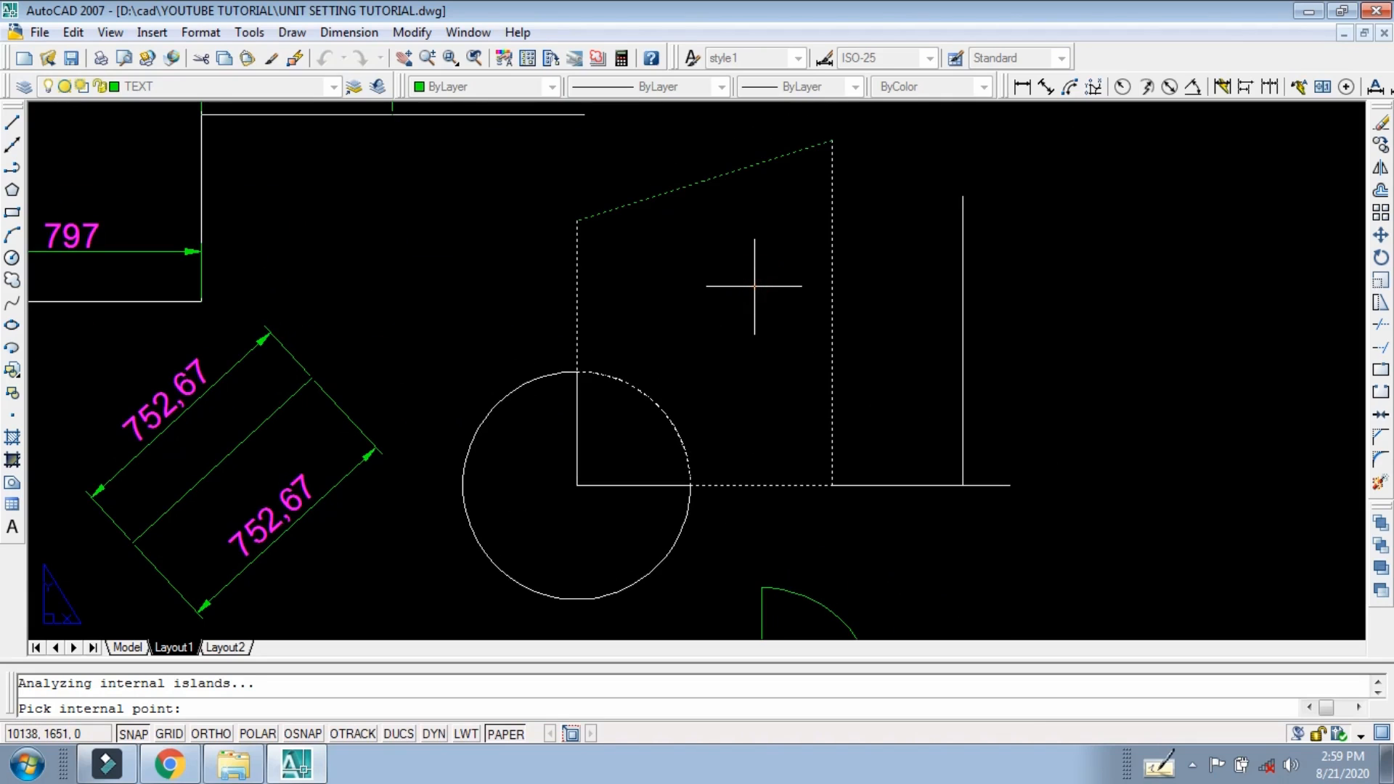
right_click(743, 354)
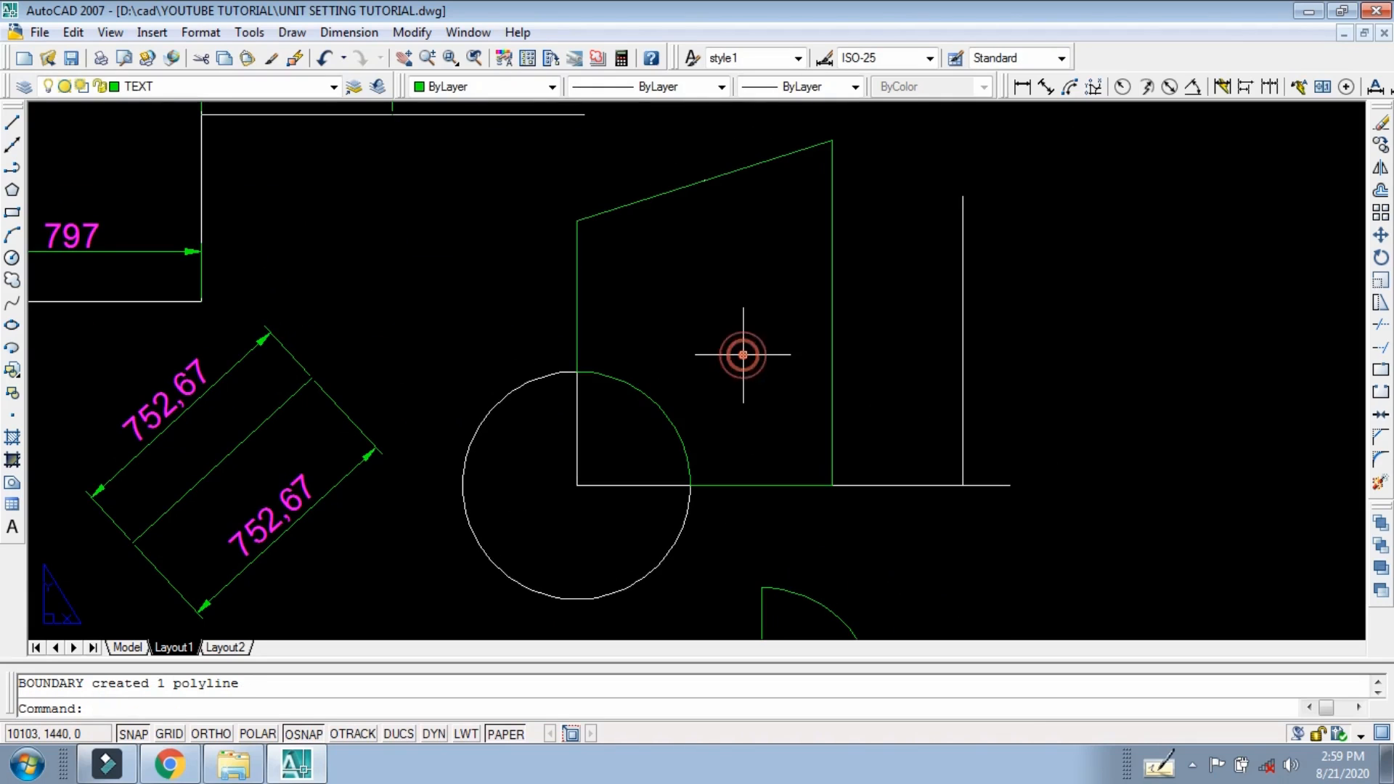
text(m)
key(Return)
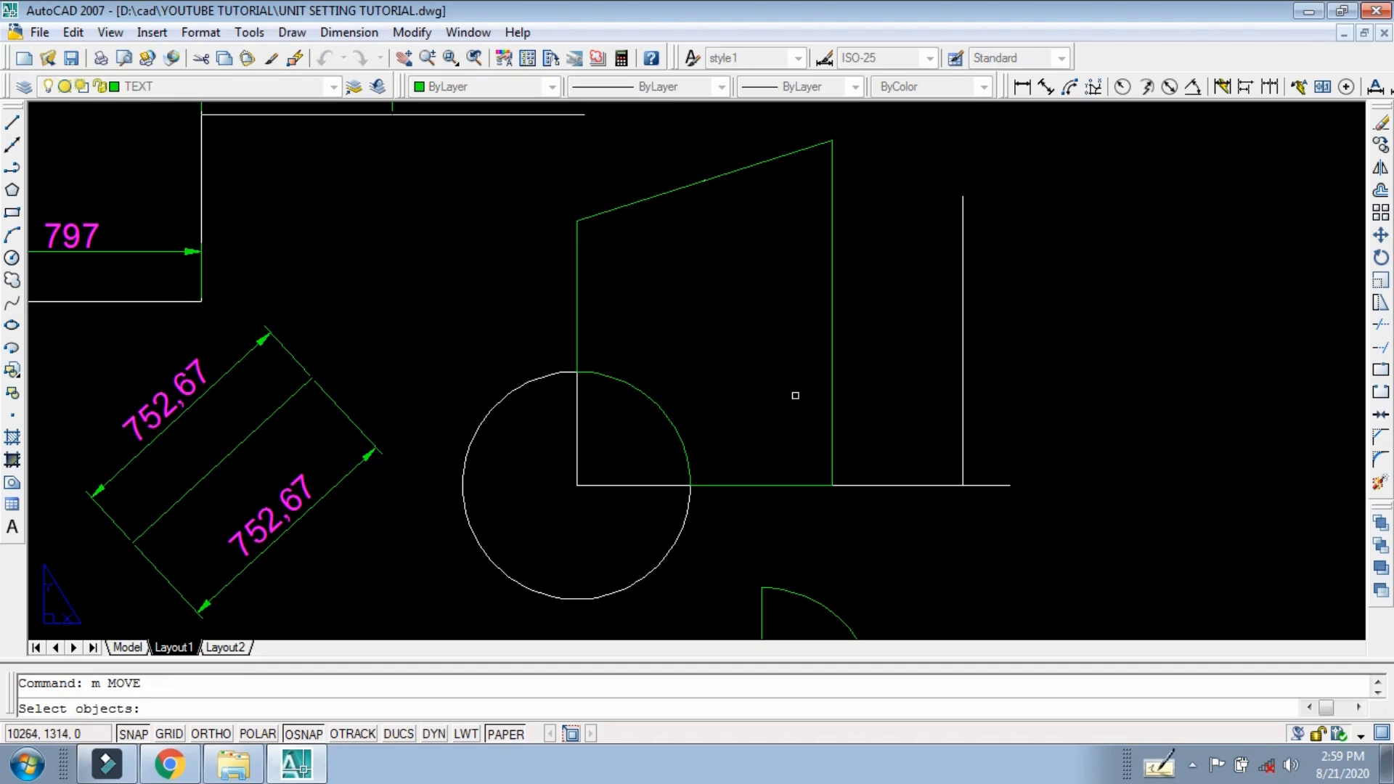
click(828, 382)
key(Return)
click(734, 351)
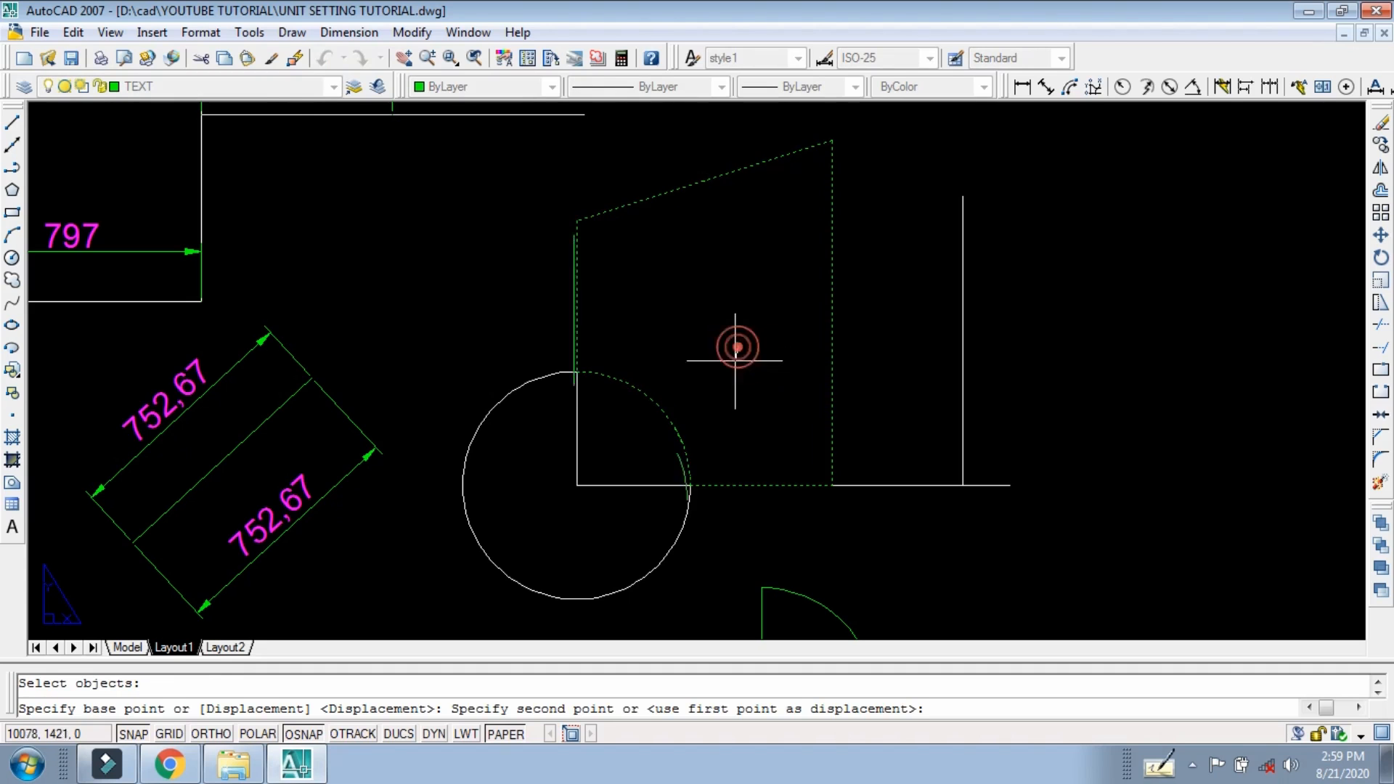
scroll(722, 379, down, 2)
click(1055, 404)
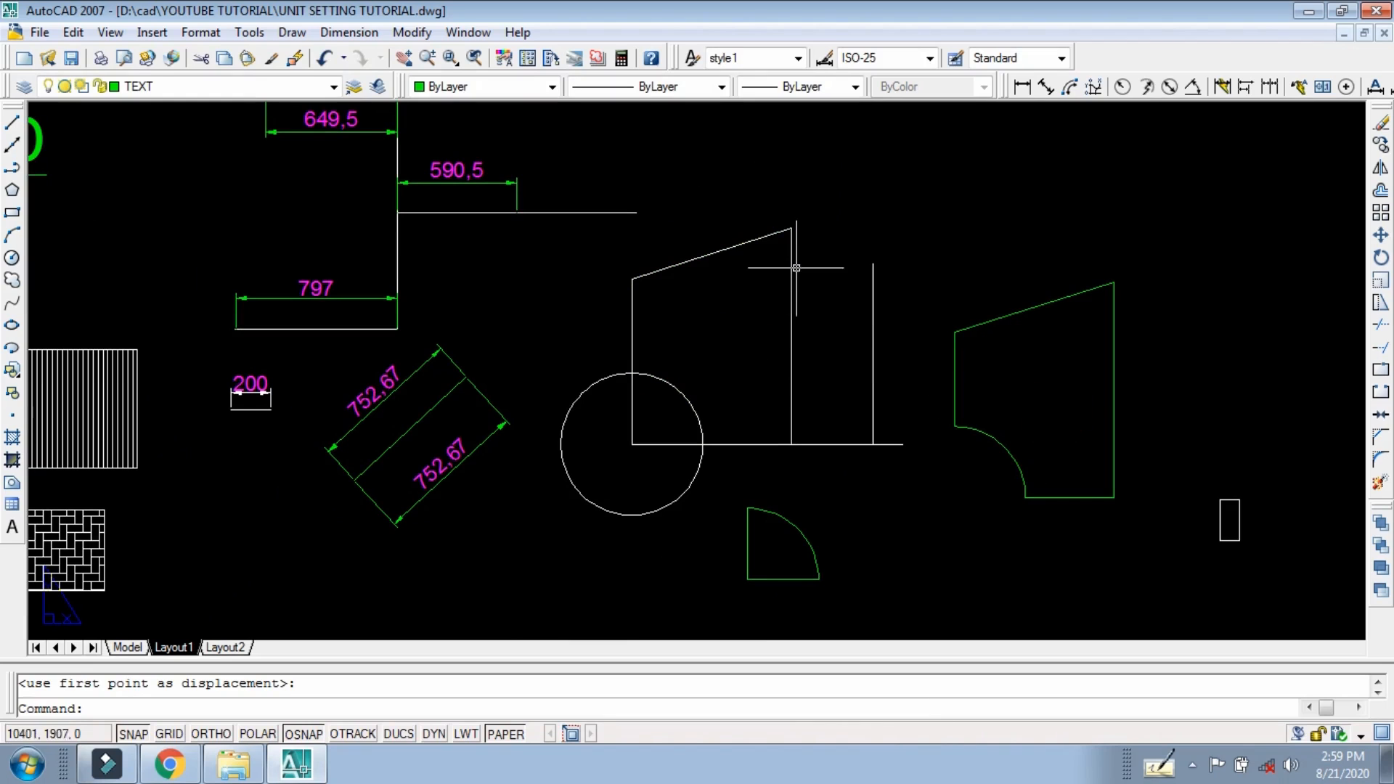
Step: Shorten the shape's taller vertical line slightly at its upper end, opening a small gap below the sloped line
scroll(789, 231, up, 4)
click(790, 234)
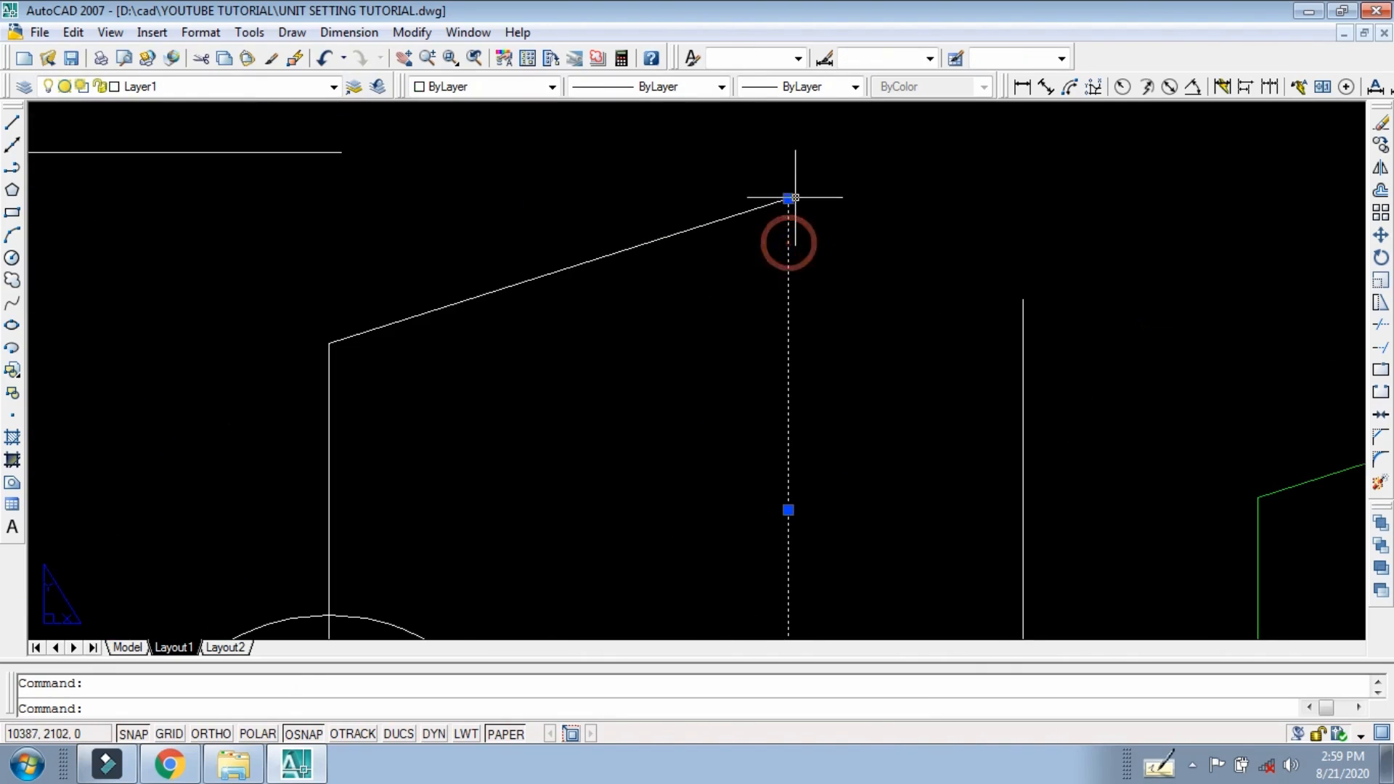
scroll(785, 198, up, 2)
click(784, 195)
click(822, 199)
click(778, 194)
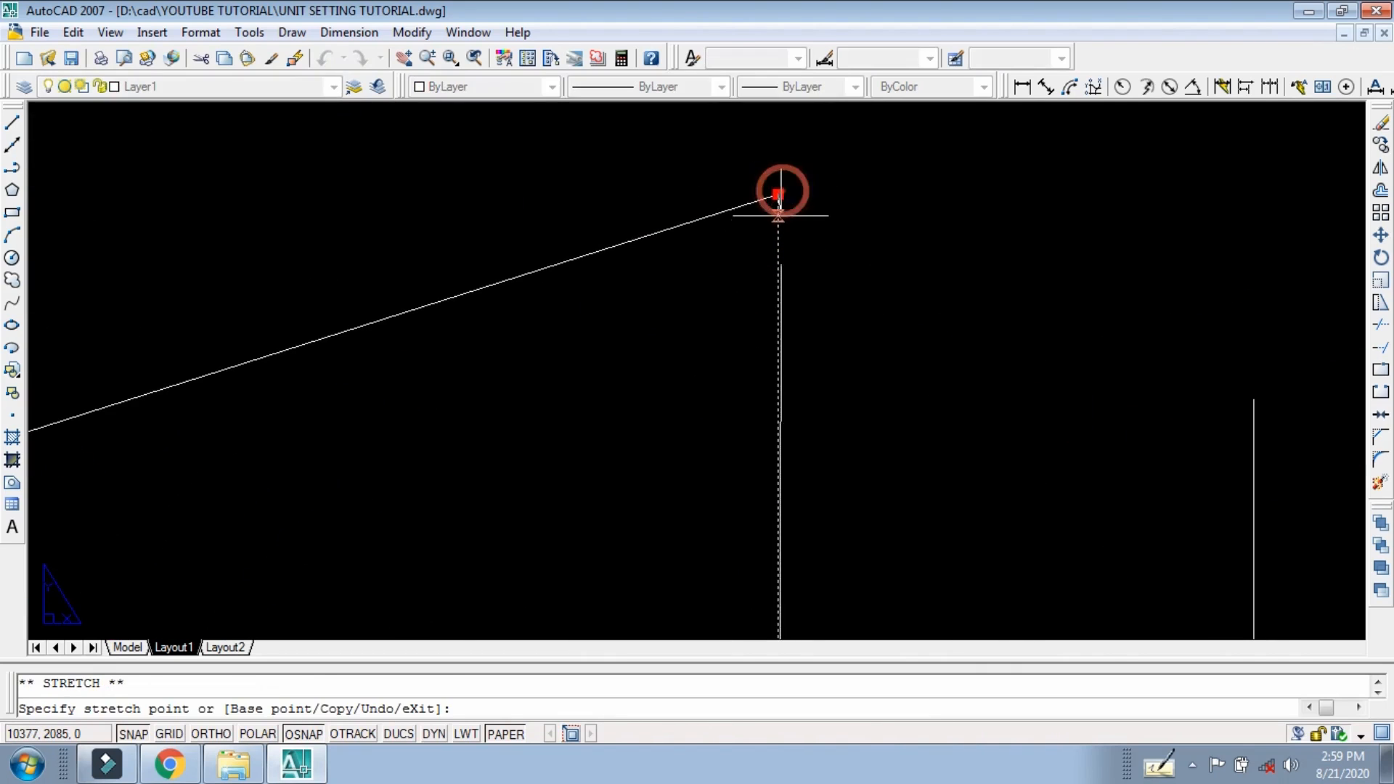
click(777, 224)
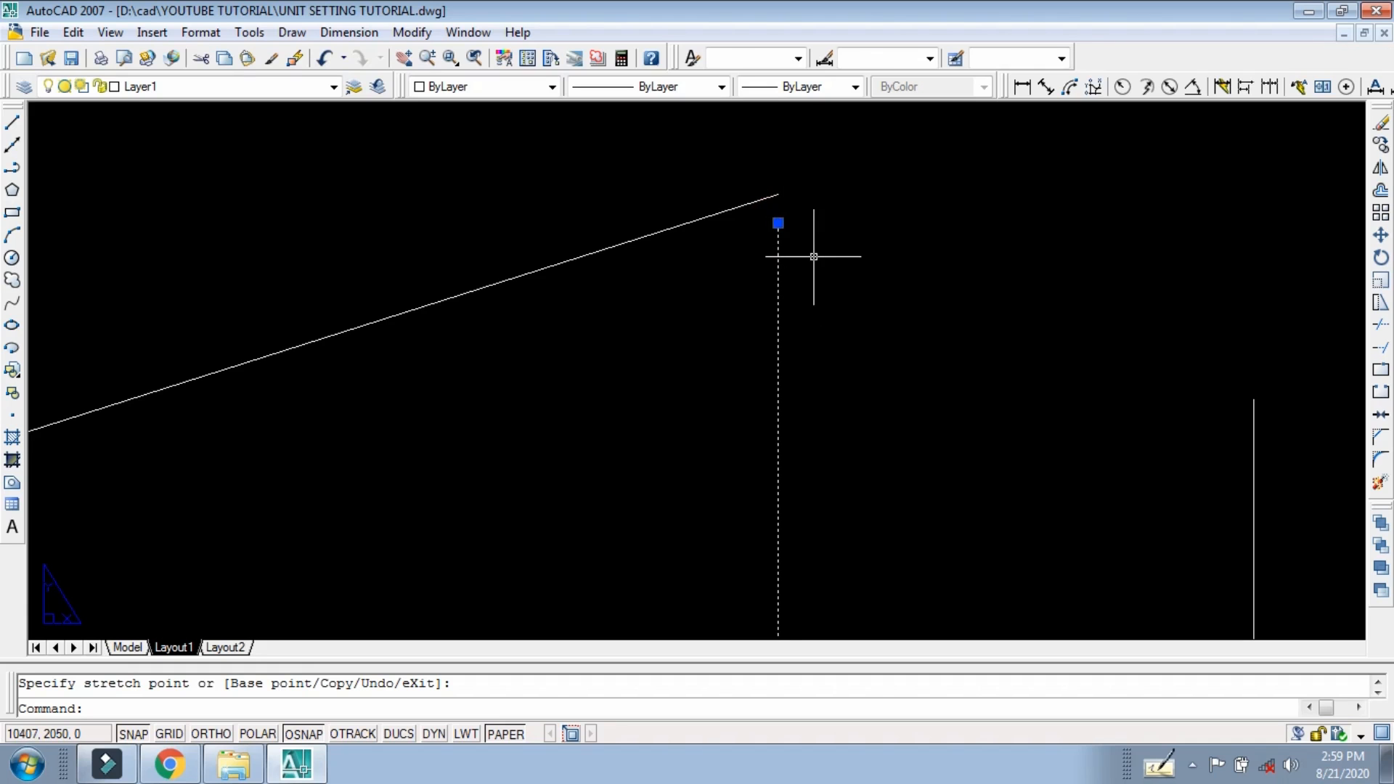
key(Escape)
Step: Extend the shortened vertical line back up to the sloped line to close the gap
scroll(791, 399, down, 5)
scroll(783, 277, up, 3)
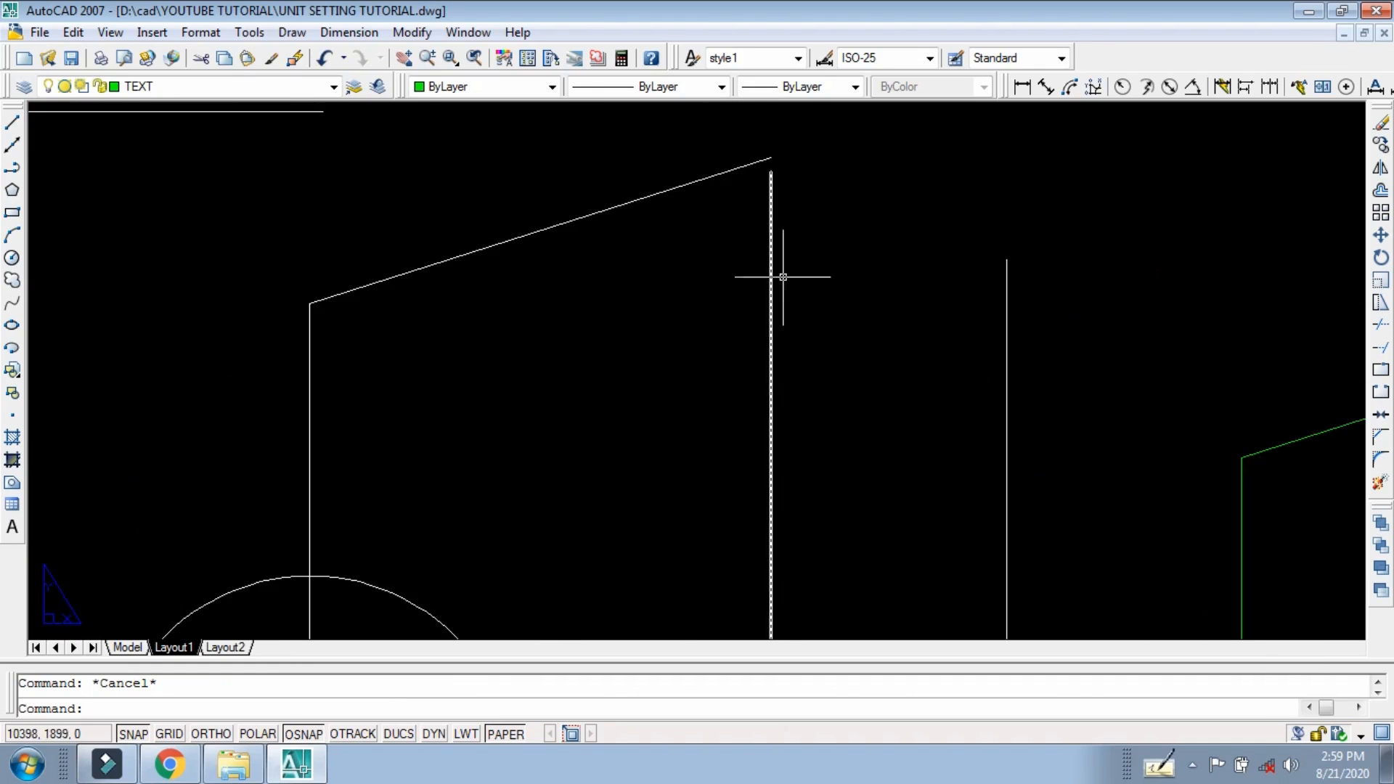
scroll(654, 334, down, 3)
scroll(661, 404, up, 2)
scroll(656, 420, down, 2)
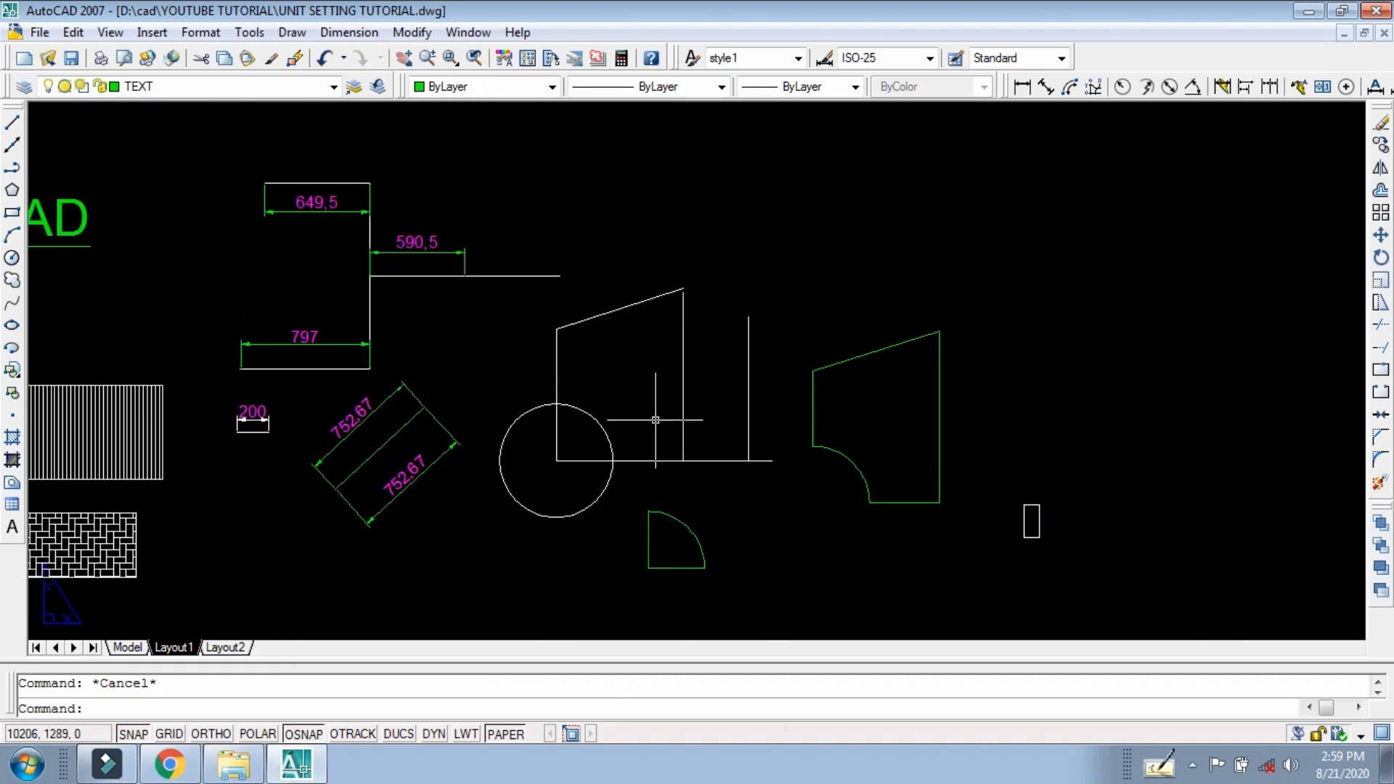
scroll(656, 419, up, 2)
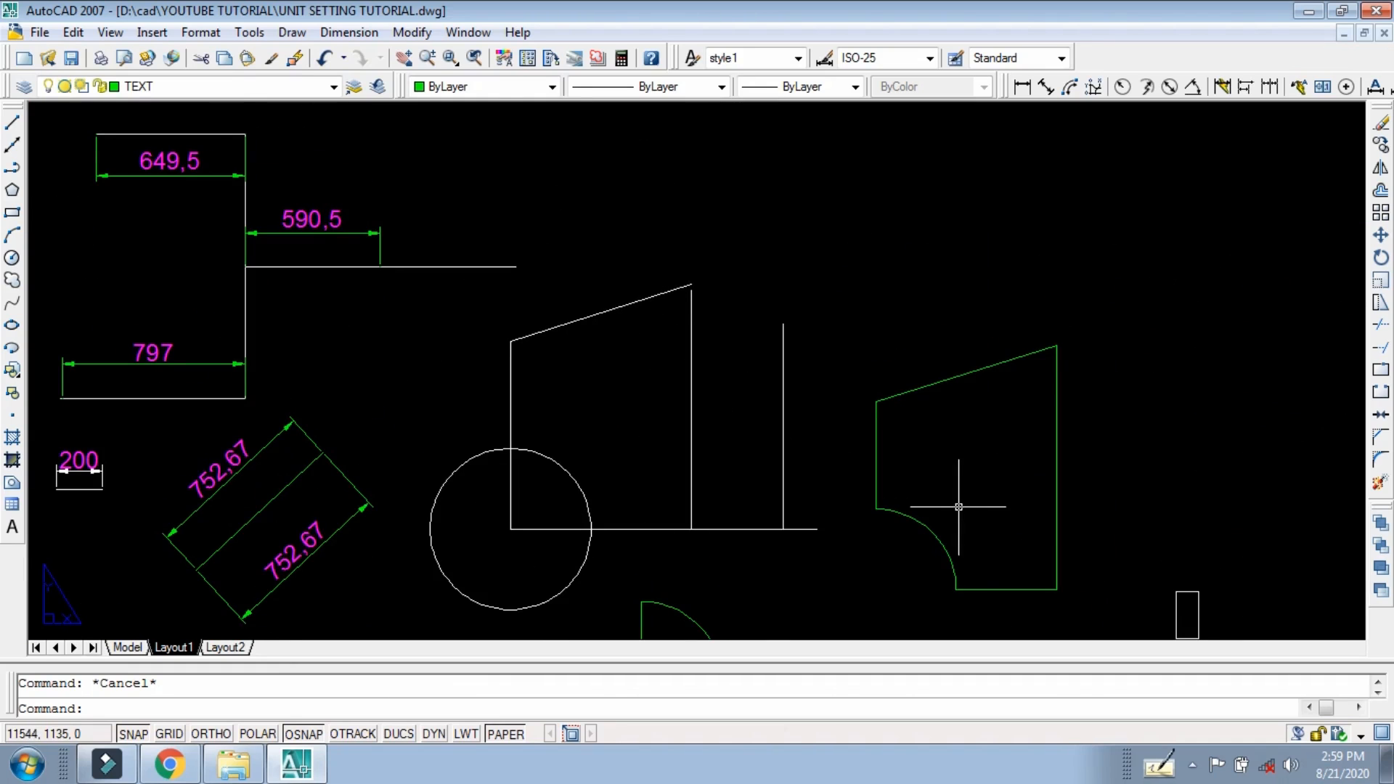
middle_drag(959, 507, 938, 427)
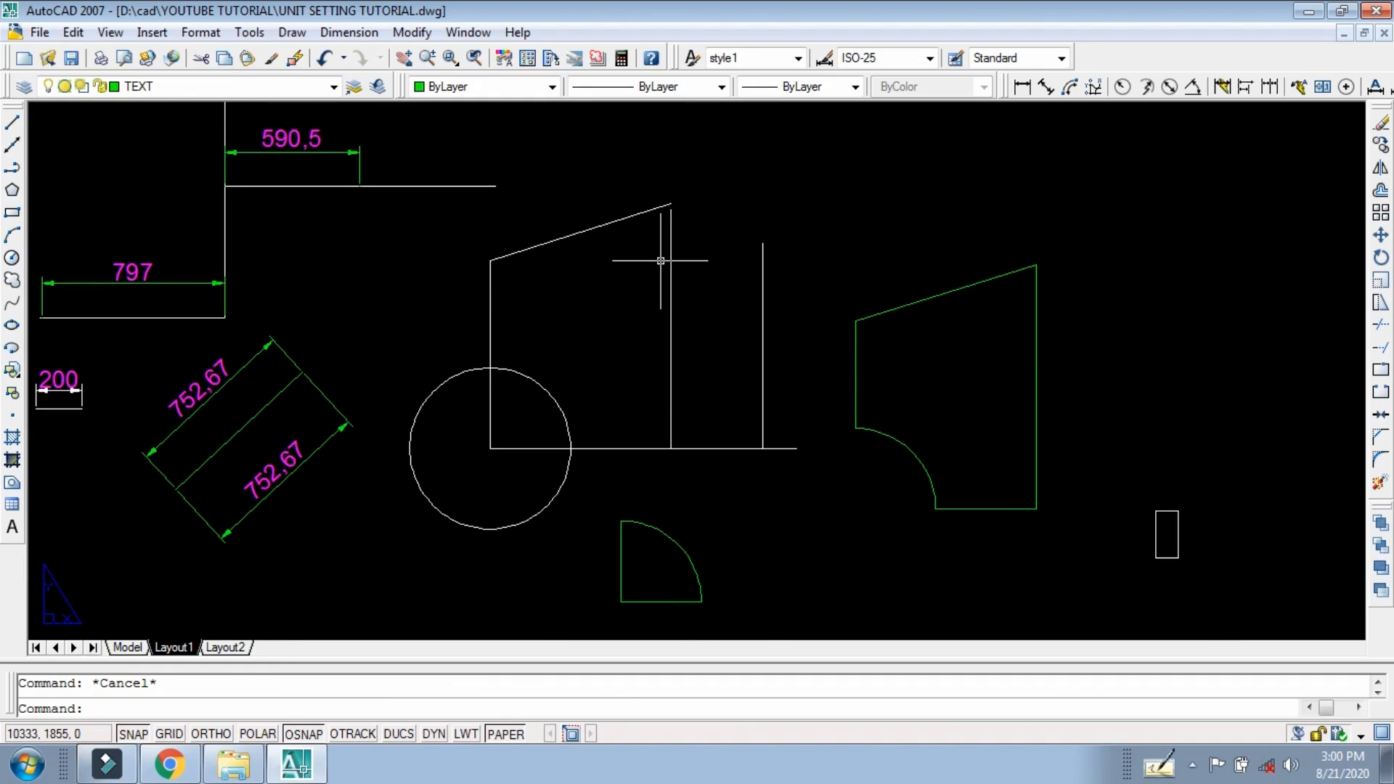
text(x)
key(Return)
key(Return)
click(674, 231)
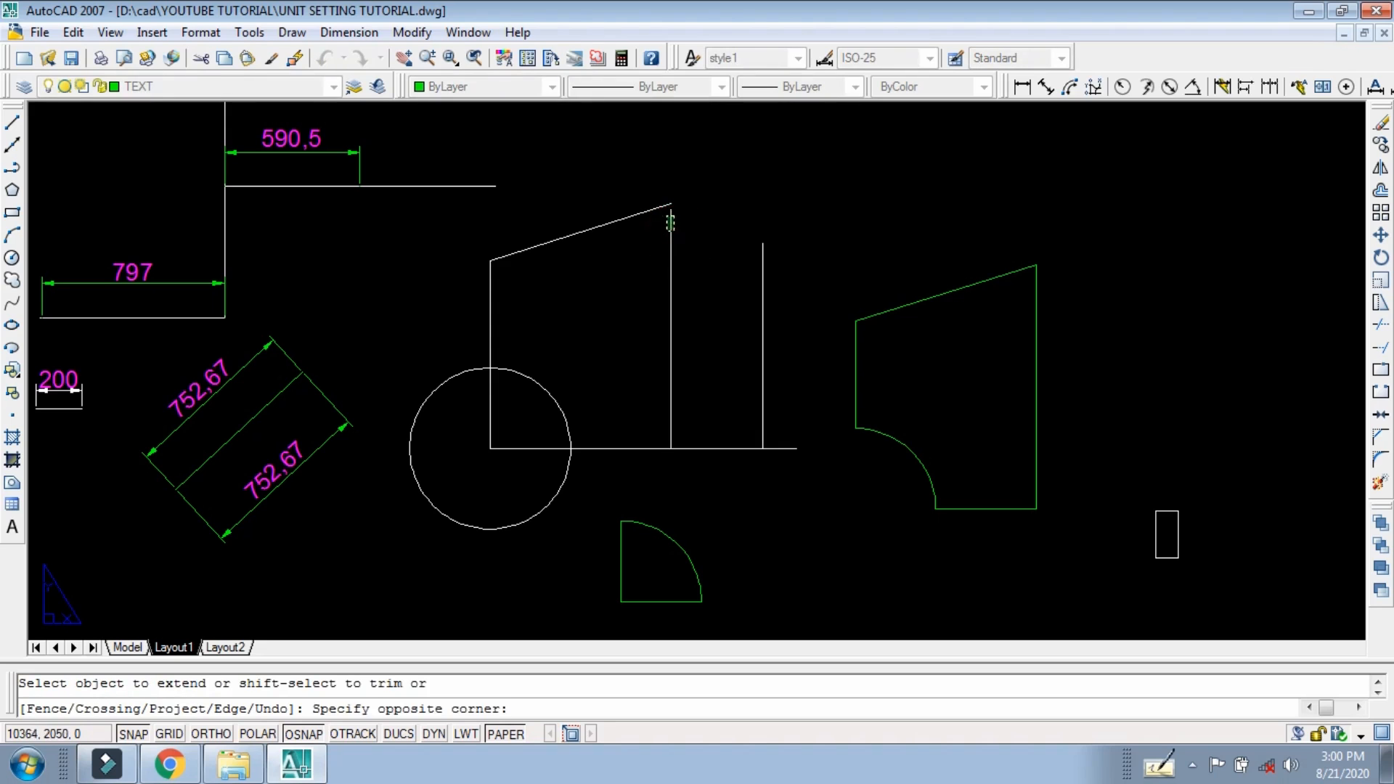
click(668, 216)
scroll(668, 254, up, 3)
right_click(664, 283)
scroll(701, 319, down, 2)
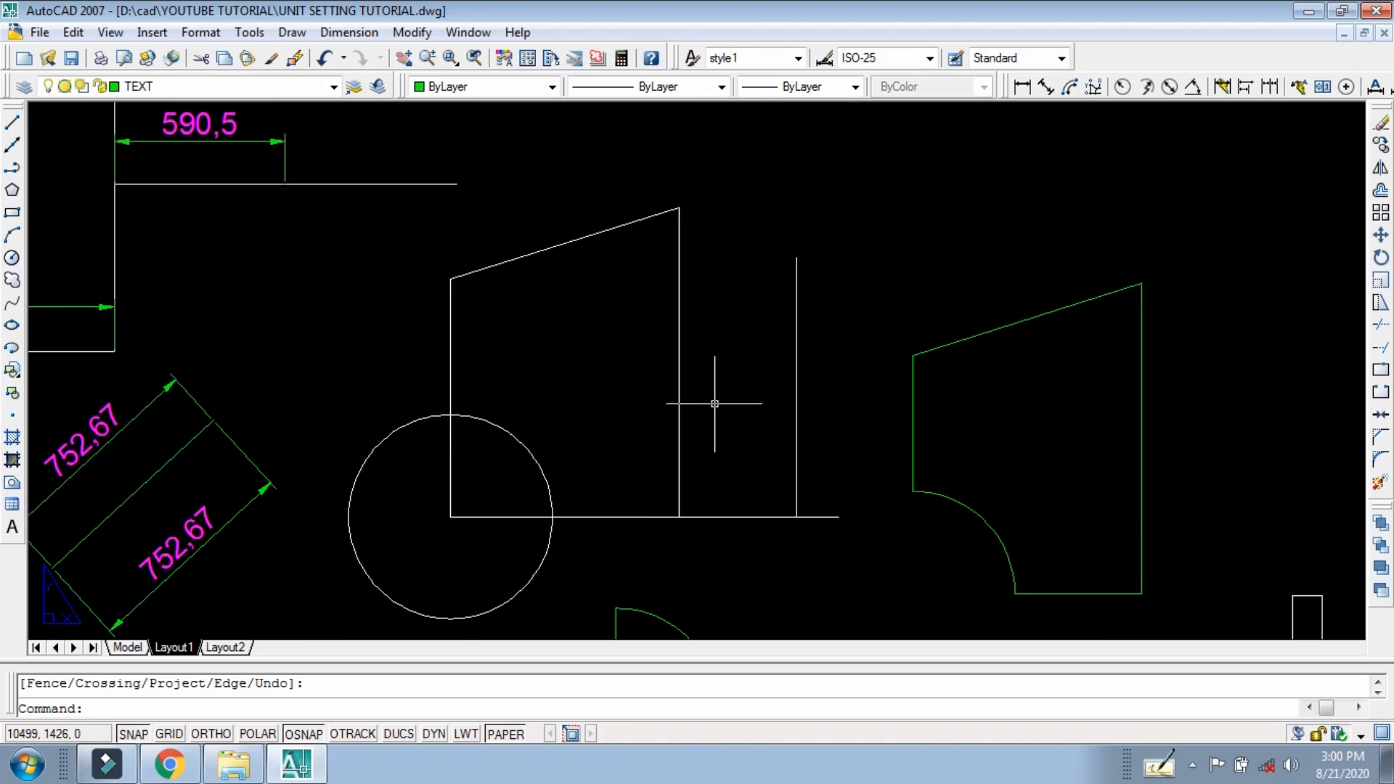
text(pl)
key(Return)
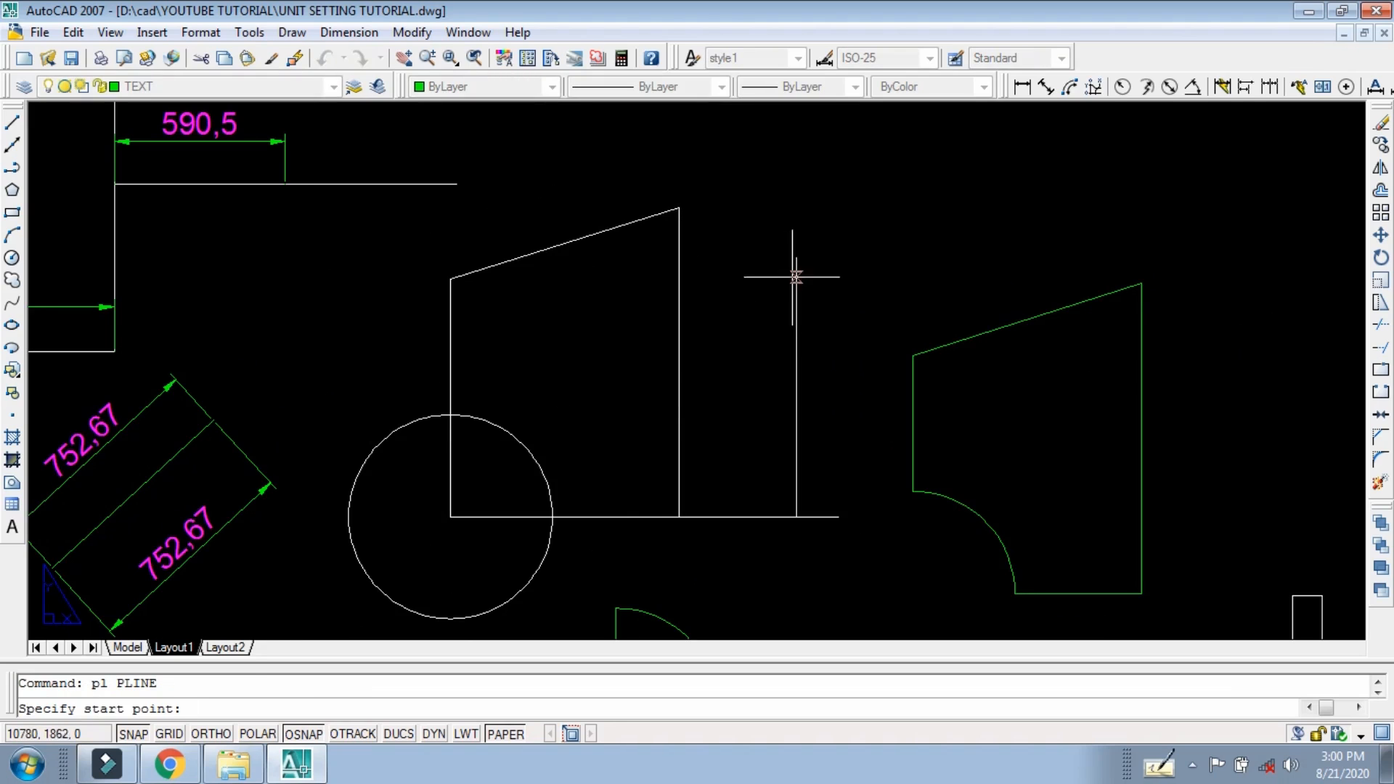
key(Escape)
Step: Try to create a boundary polyline in the open area beside the separate vertical line
text(bo)
key(Return)
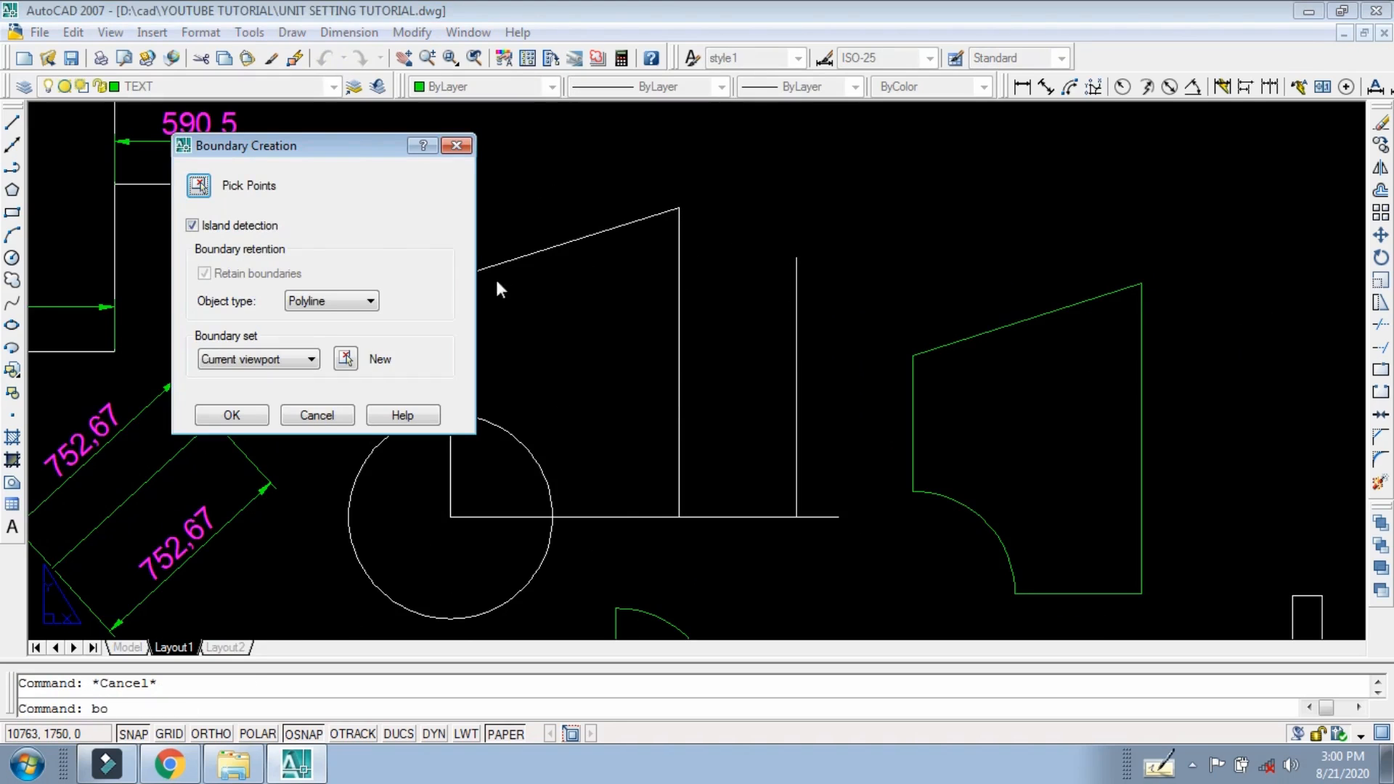
click(197, 187)
click(799, 396)
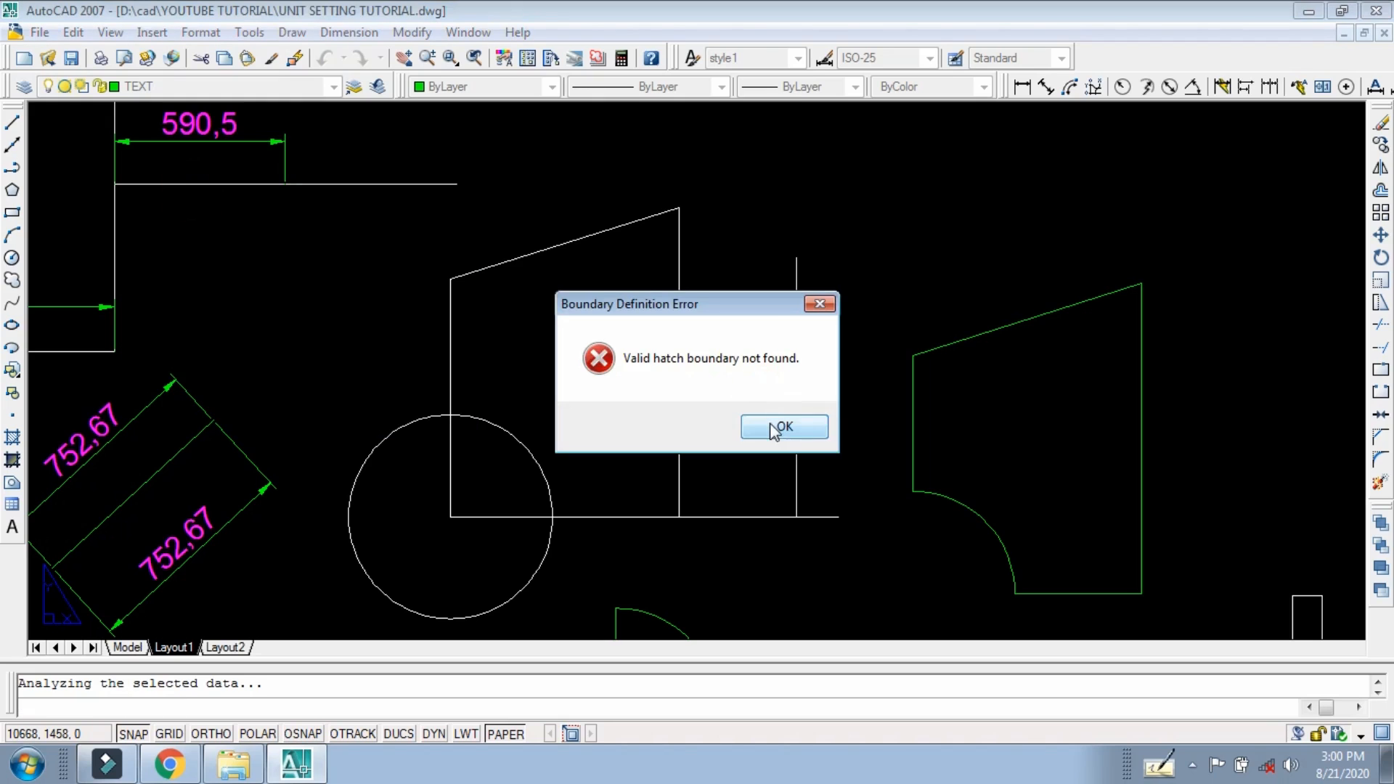
click(771, 426)
text(point: p)
key(Return)
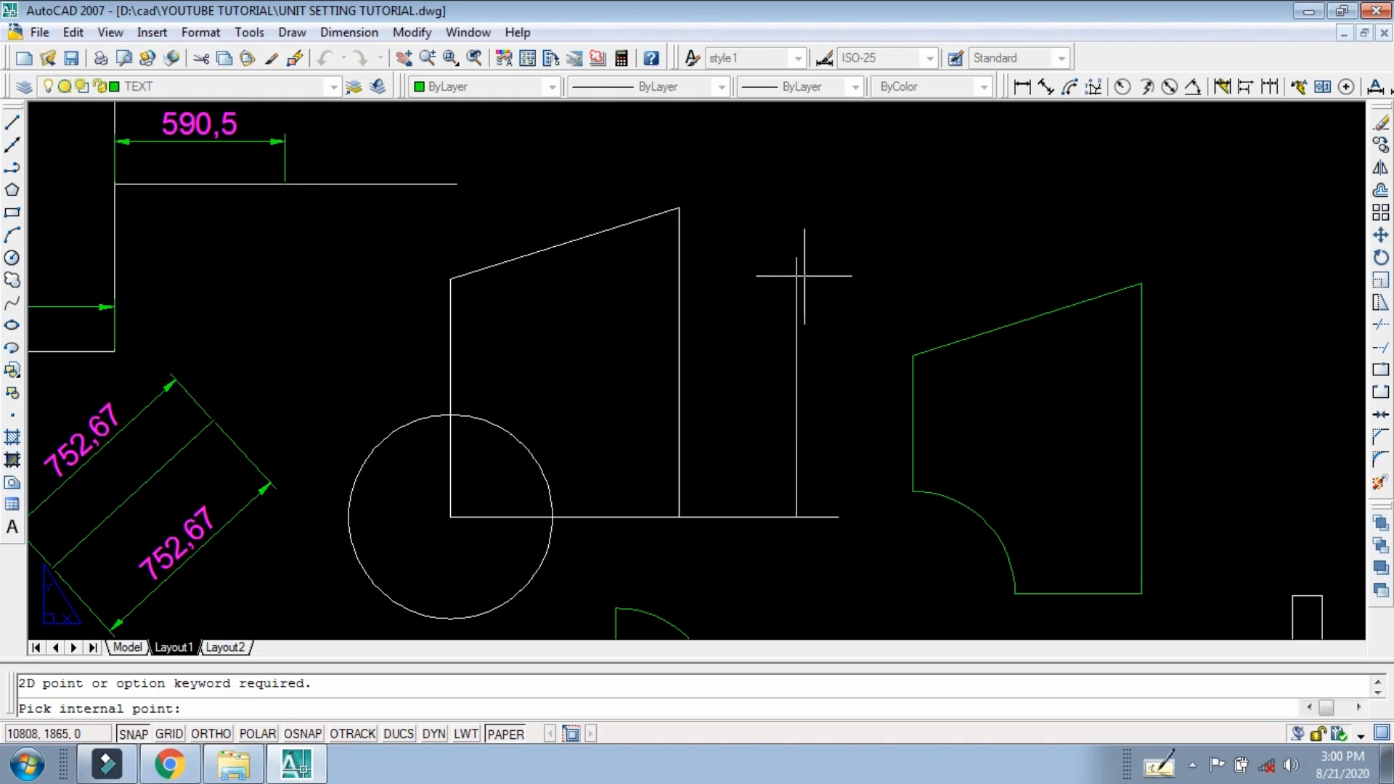
key(Escape)
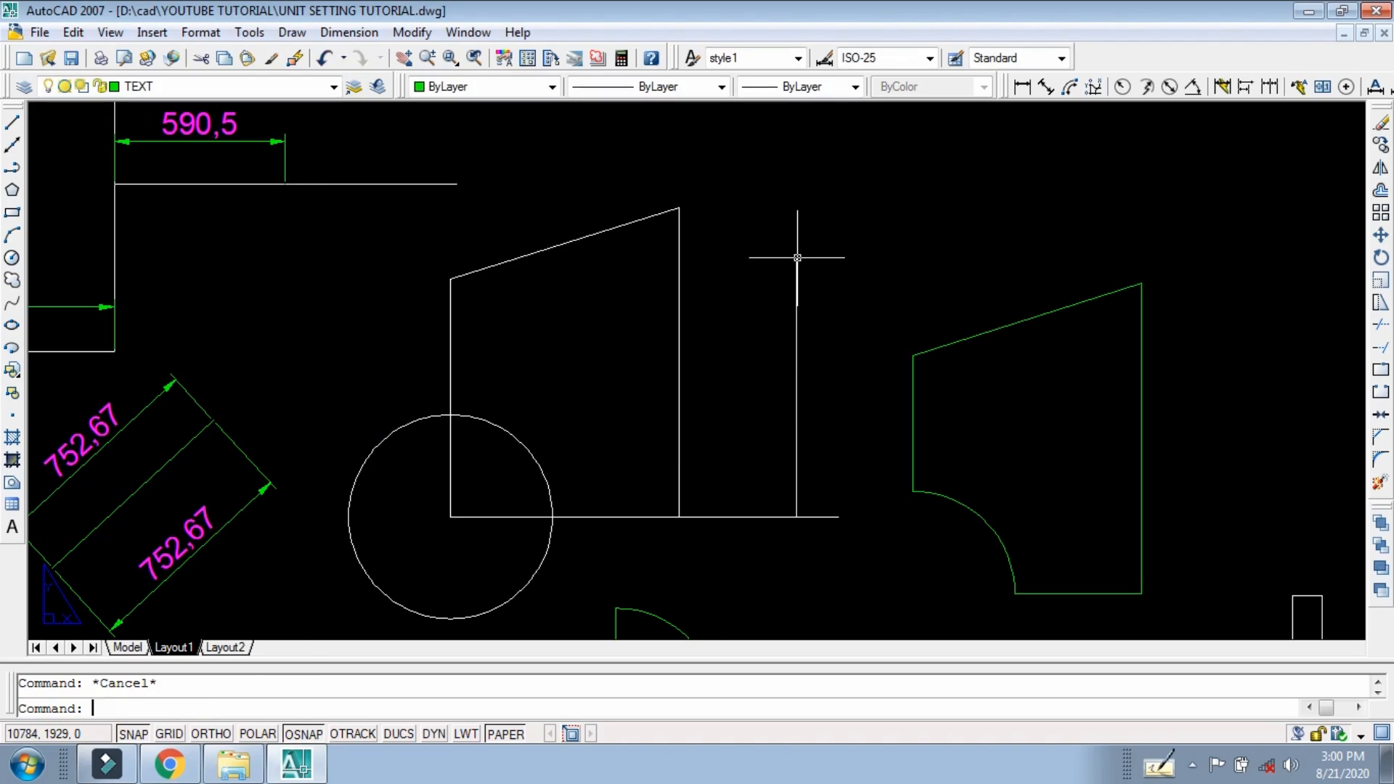
Step: Draw a sloped polyline from the upper end of the separate vertical line to the neighbouring taller vertical line
text(pl)
key(Return)
click(797, 259)
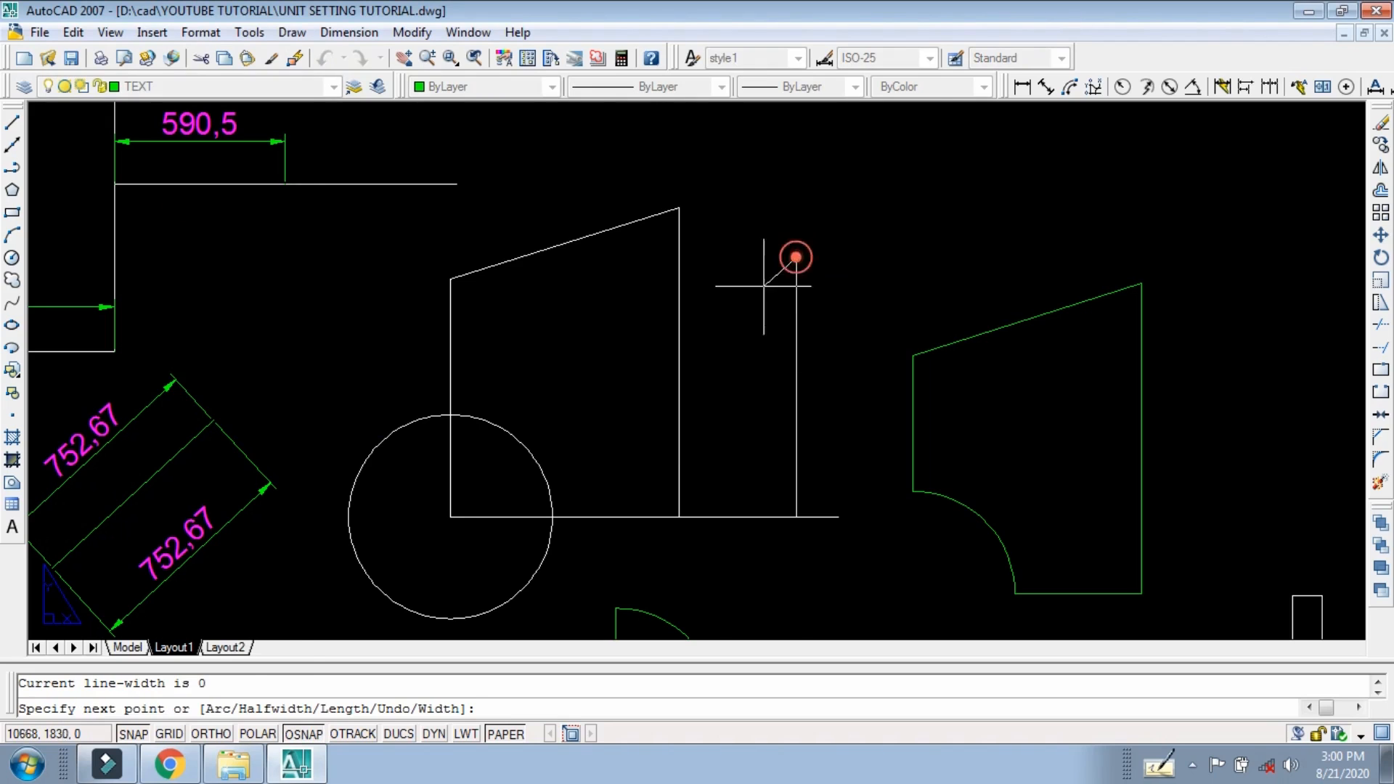
click(679, 393)
key(Escape)
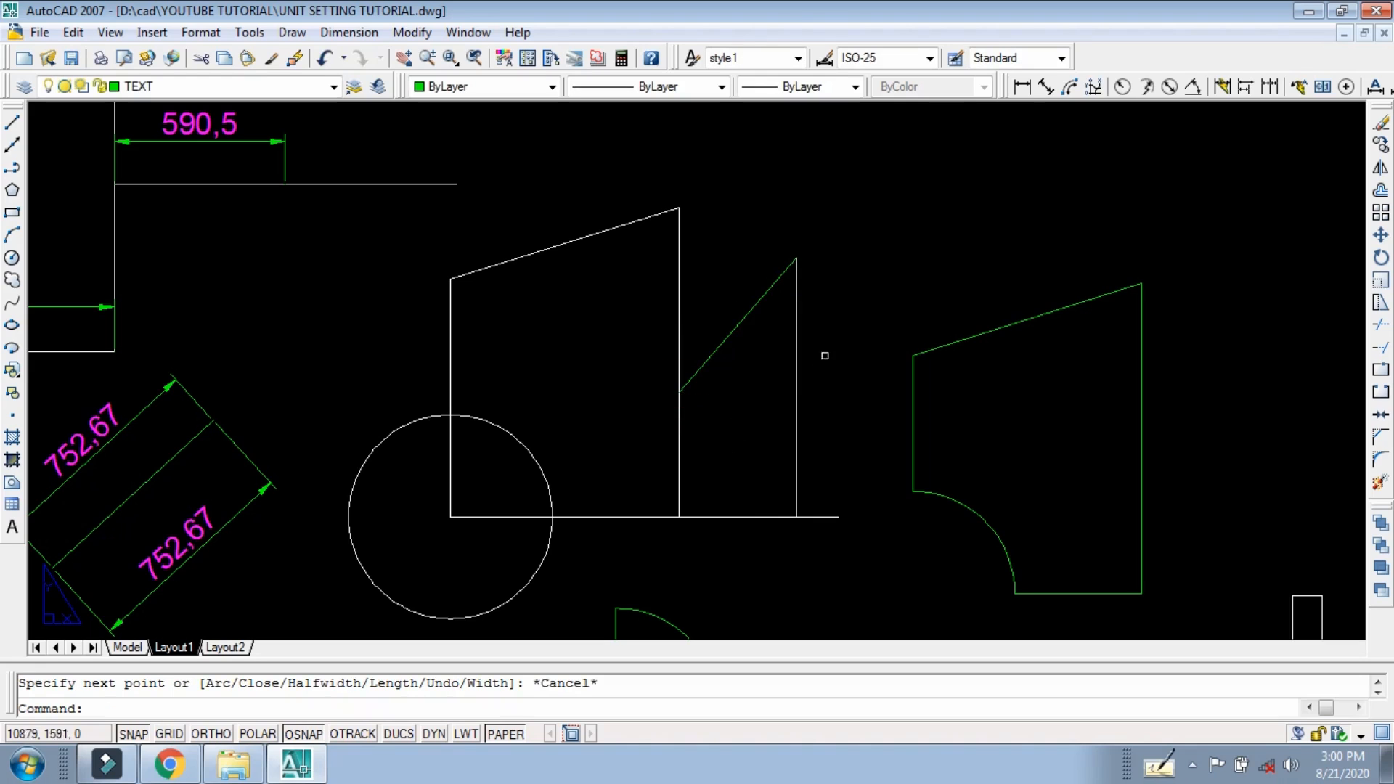
Step: Create a boundary polyline in the area enclosed by the new sloped line, the two vertical lines and the baseline
text(bo)
key(Return)
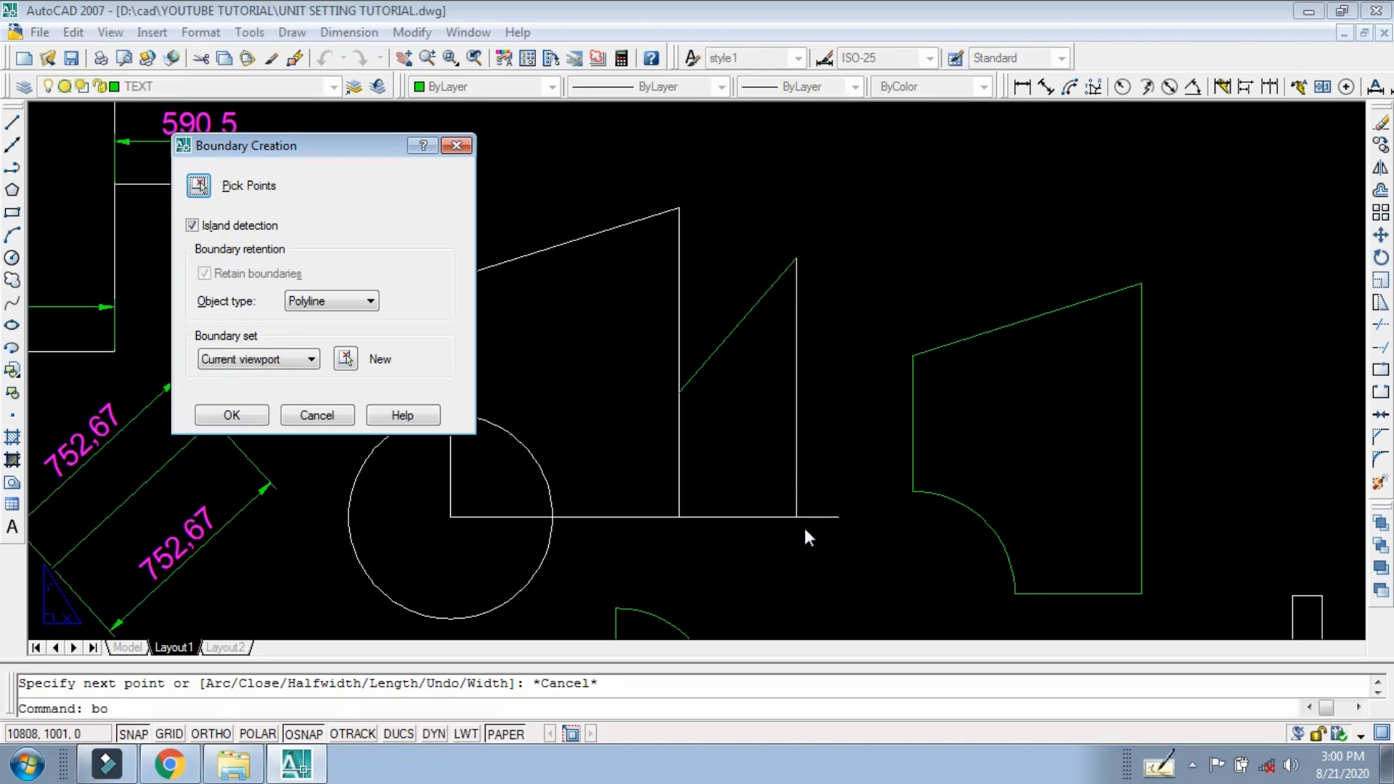
click(199, 191)
click(738, 459)
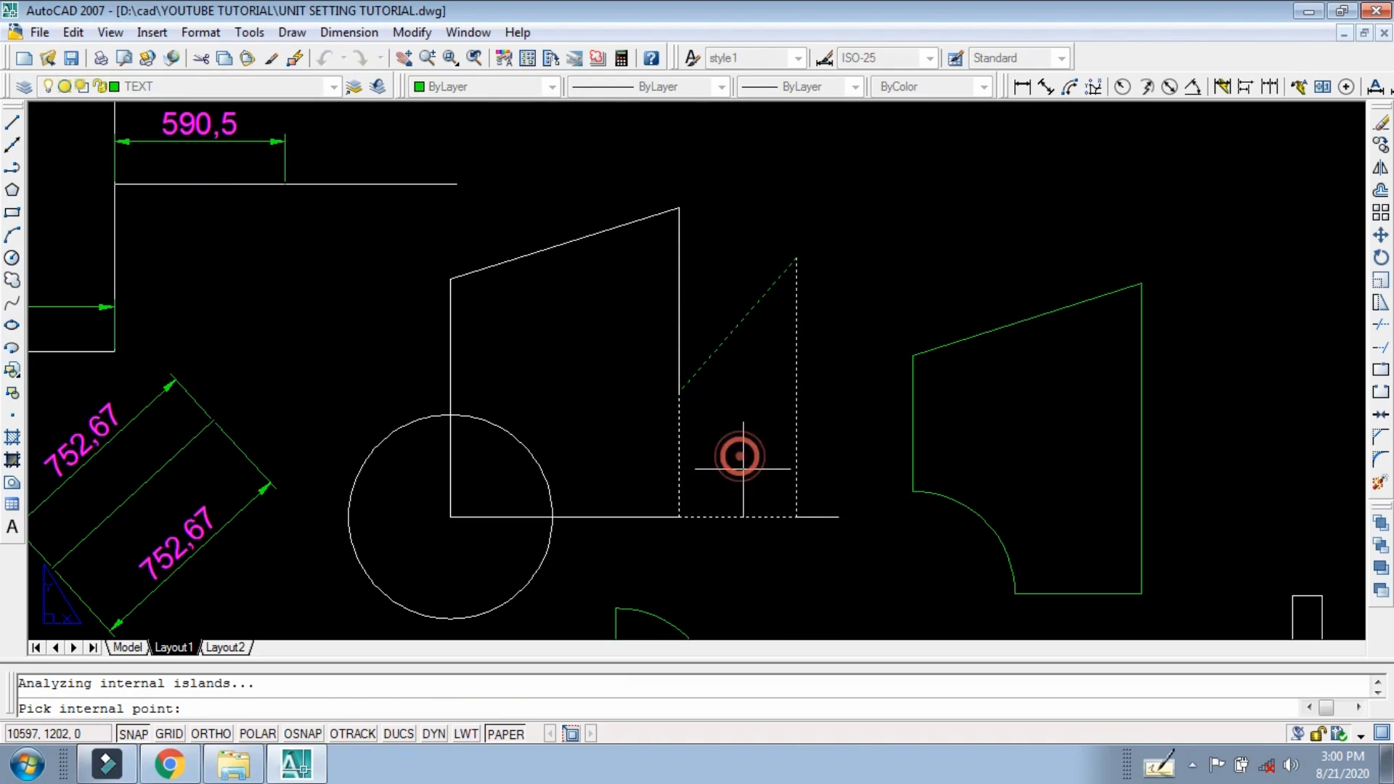
key(Return)
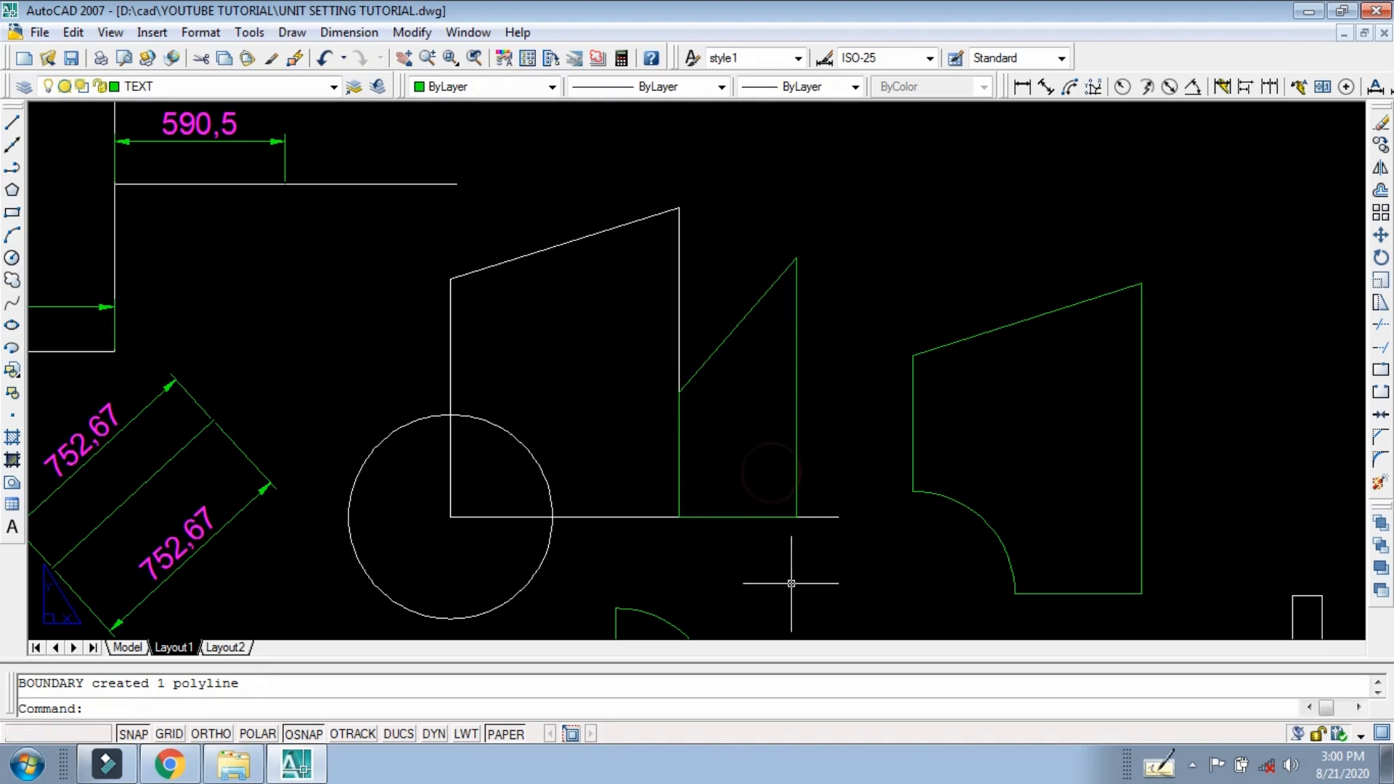
Step: Move the new boundary polyline out of the original shapes, to the free space above the first extracted boundary
text(m)
key(Return)
click(795, 436)
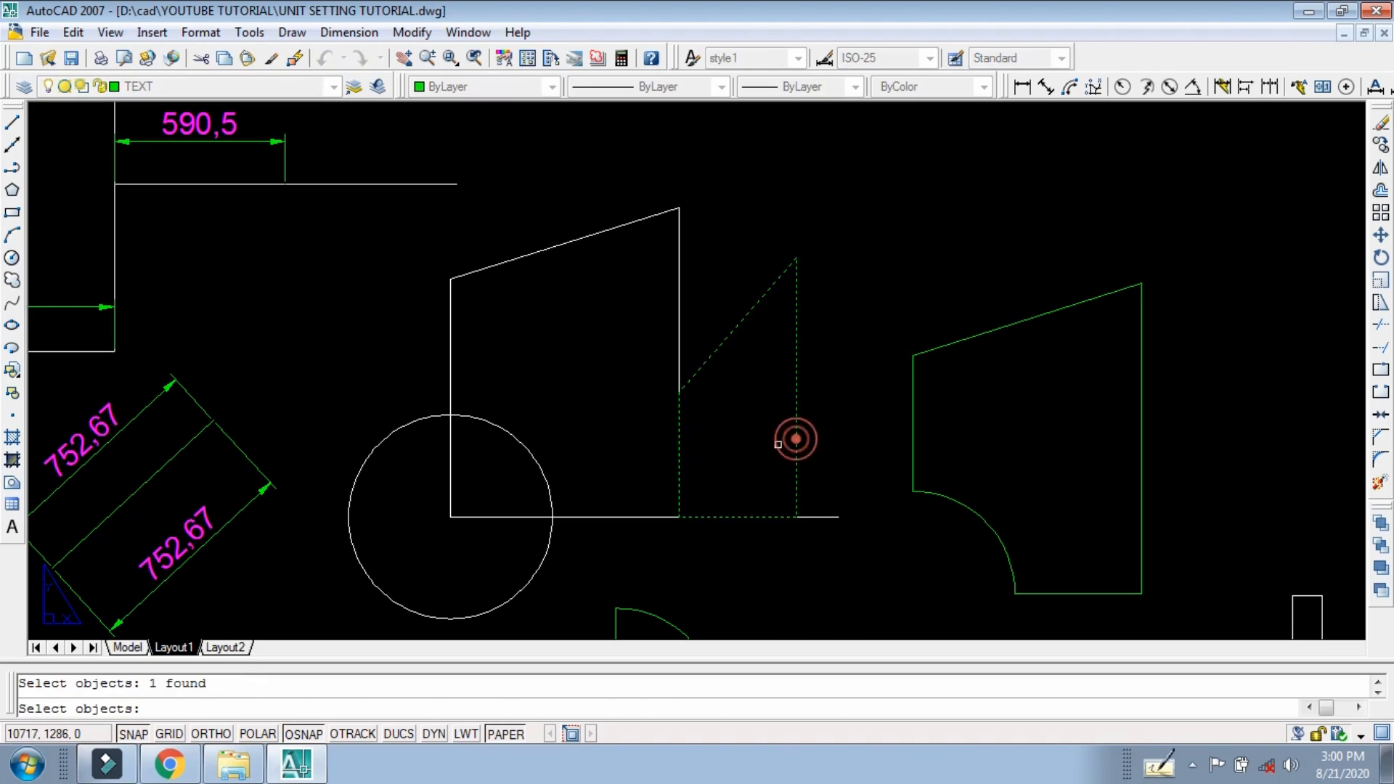
key(Return)
click(738, 458)
middle_drag(859, 348, 781, 489)
click(872, 333)
scroll(806, 388, down, 2)
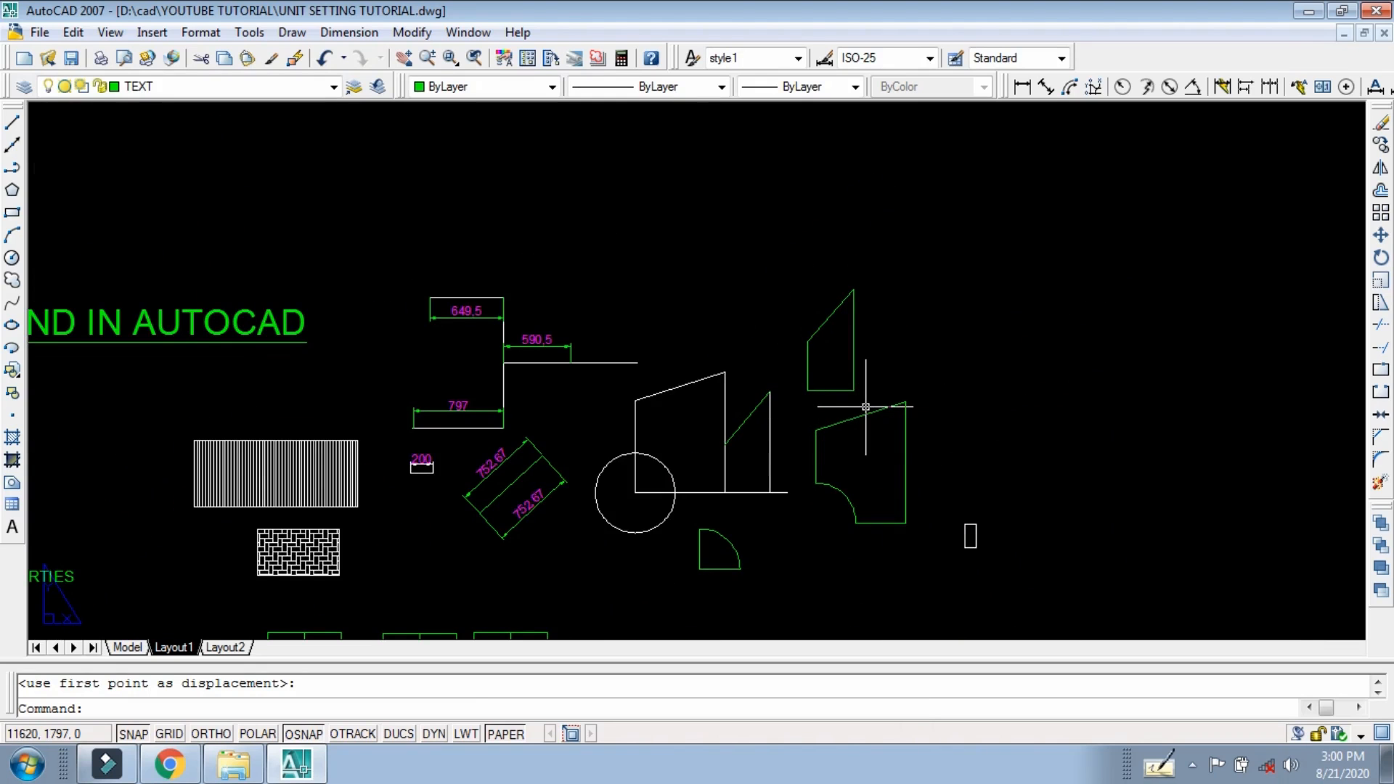
Step: Examine the numbered list of intermediate commands and the sample drawings beside it
scroll(821, 414, down, 2)
scroll(552, 508, up, 5)
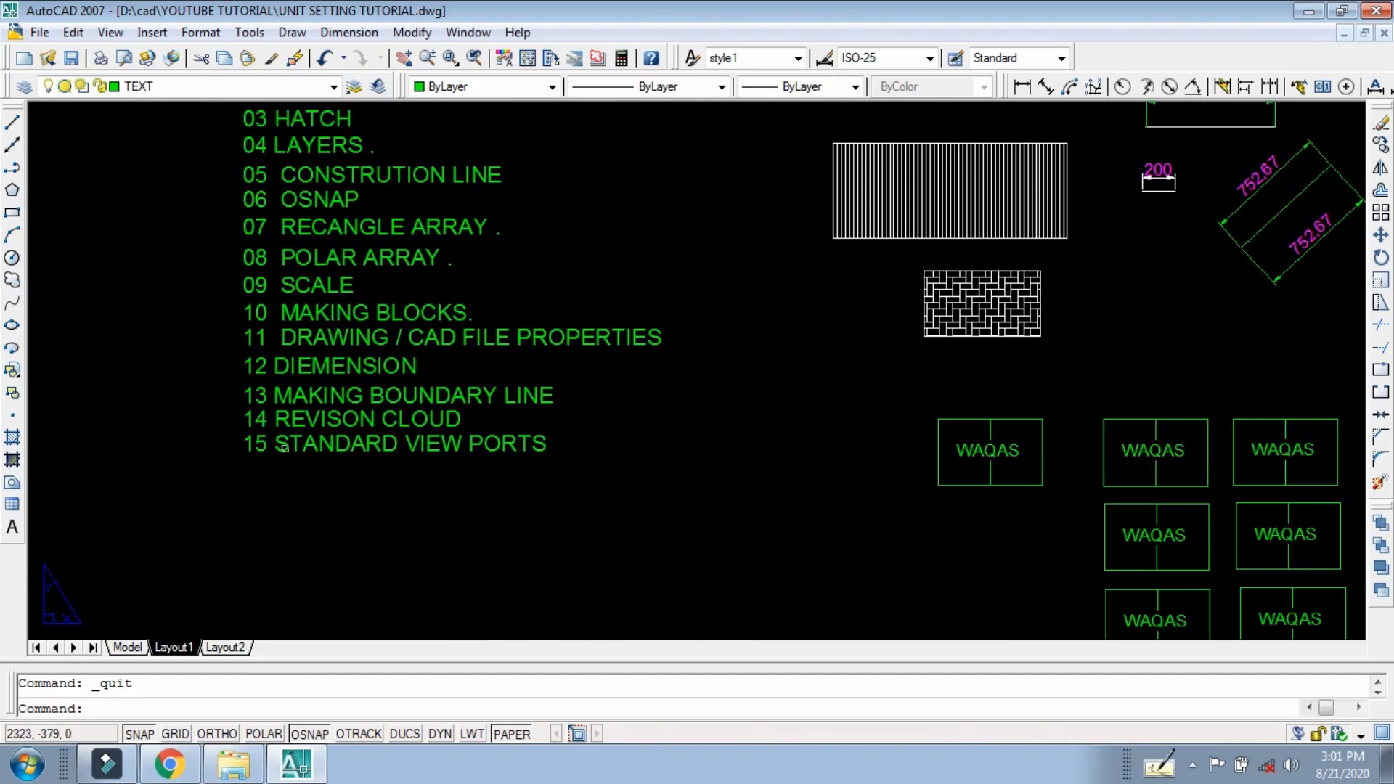
scroll(284, 448, up, 3)
scroll(398, 416, down, 4)
scroll(398, 415, down, 4)
middle_drag(1011, 495, 823, 504)
scroll(834, 419, up, 3)
middle_drag(835, 419, 812, 481)
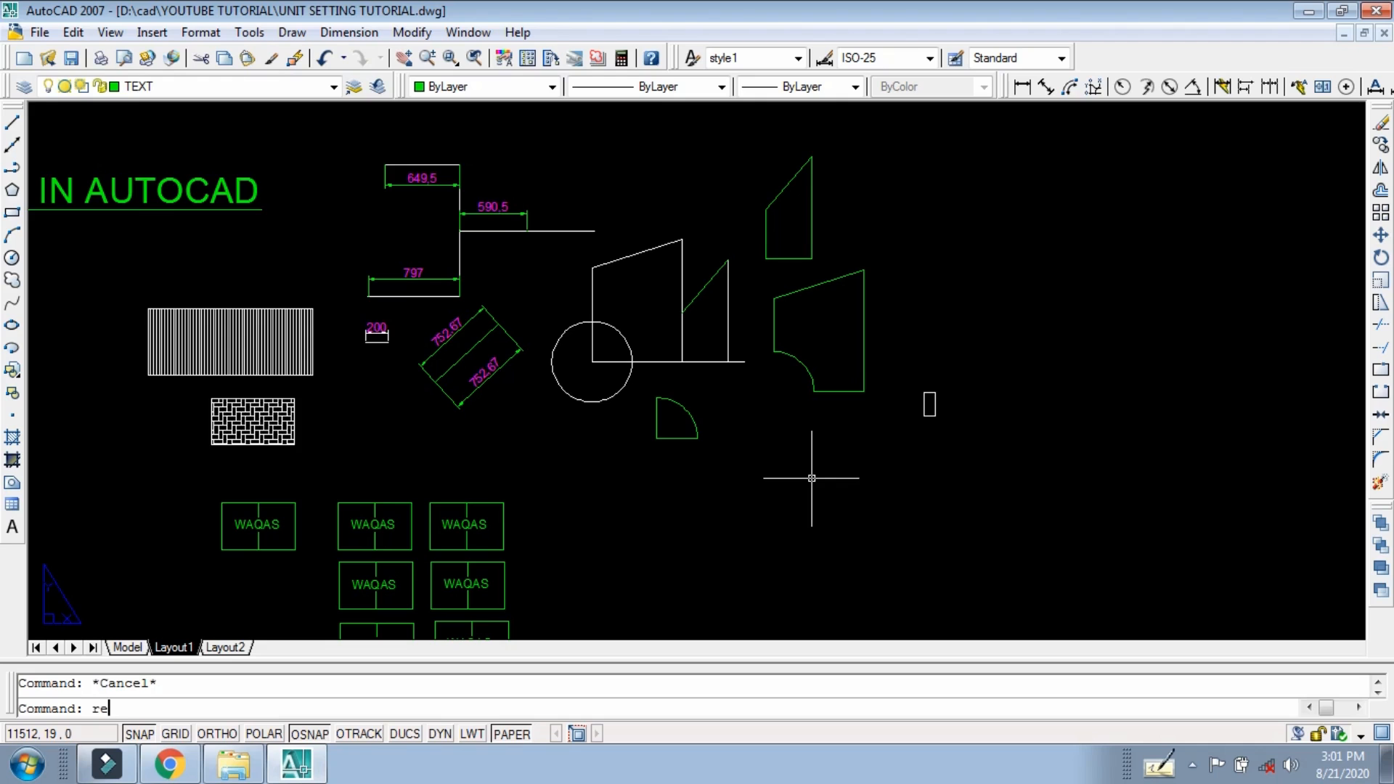
scroll(710, 406, down, 1)
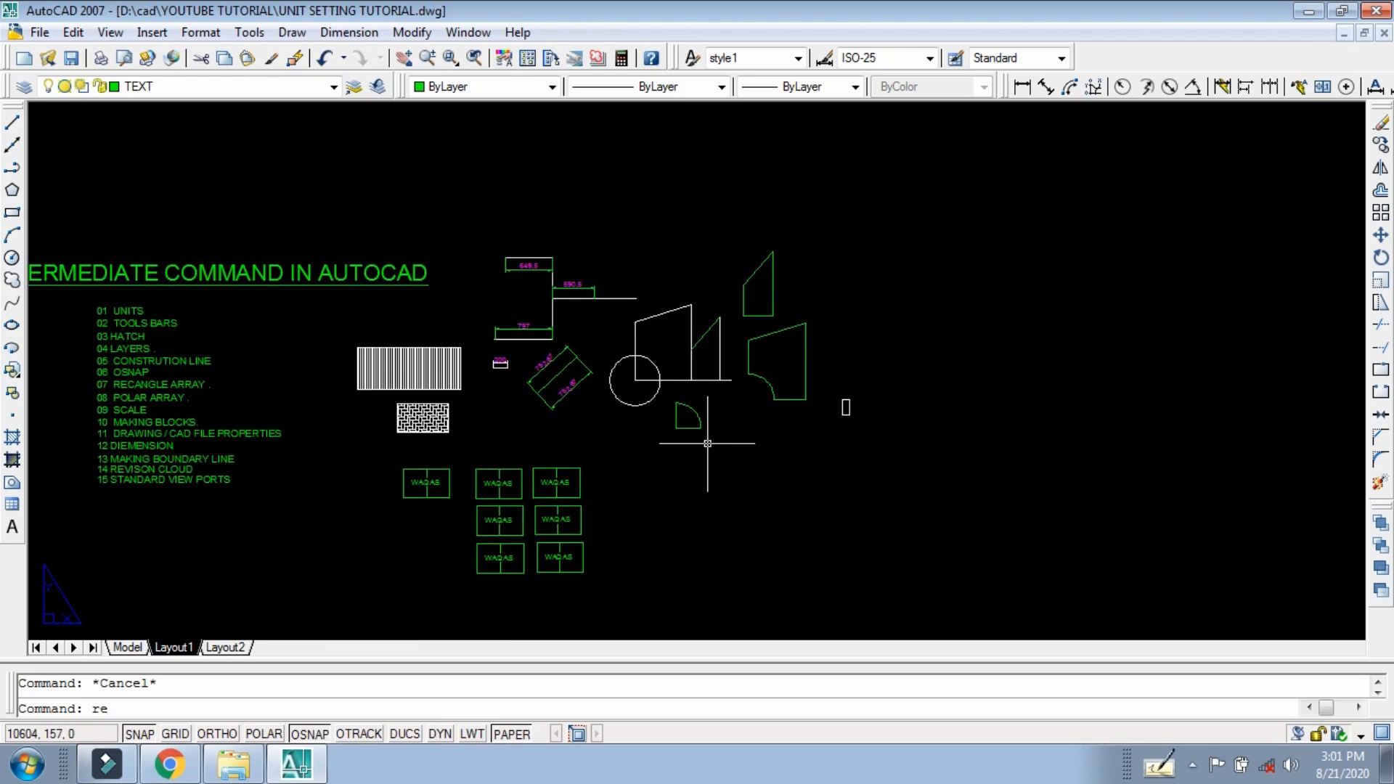
middle_drag(708, 443, 774, 422)
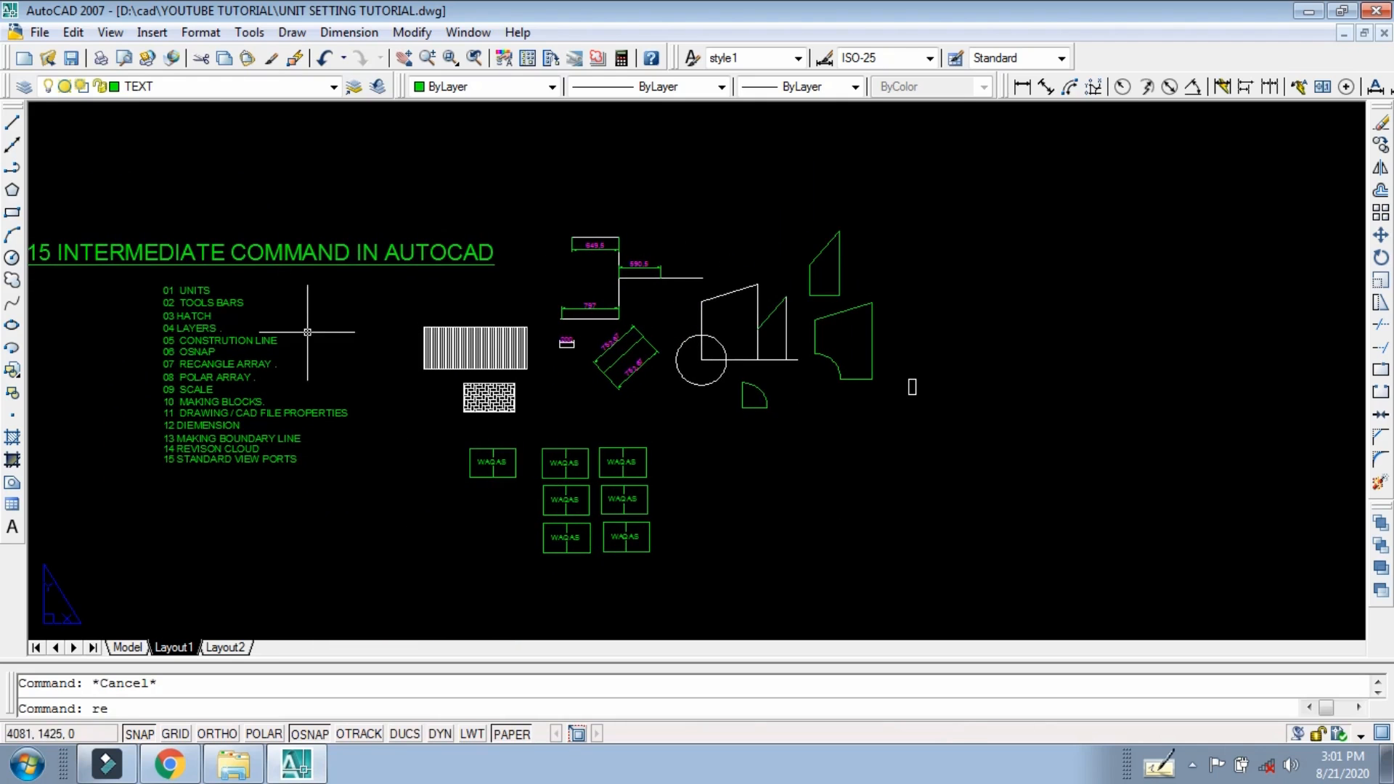
Step: Convert the large boundary polyline with the concave arc corner into a revision cloud at the default arc length, without reversing its direction
click(292, 34)
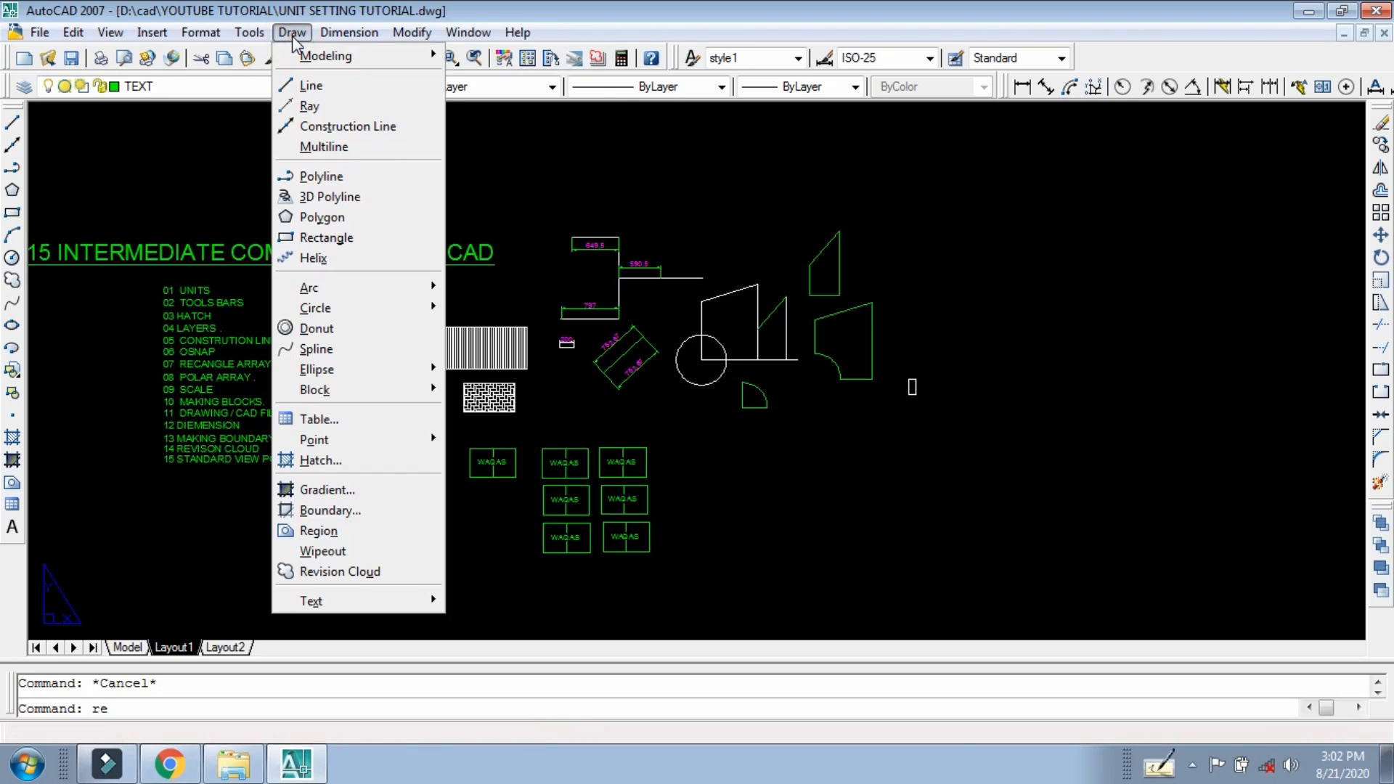
click(341, 572)
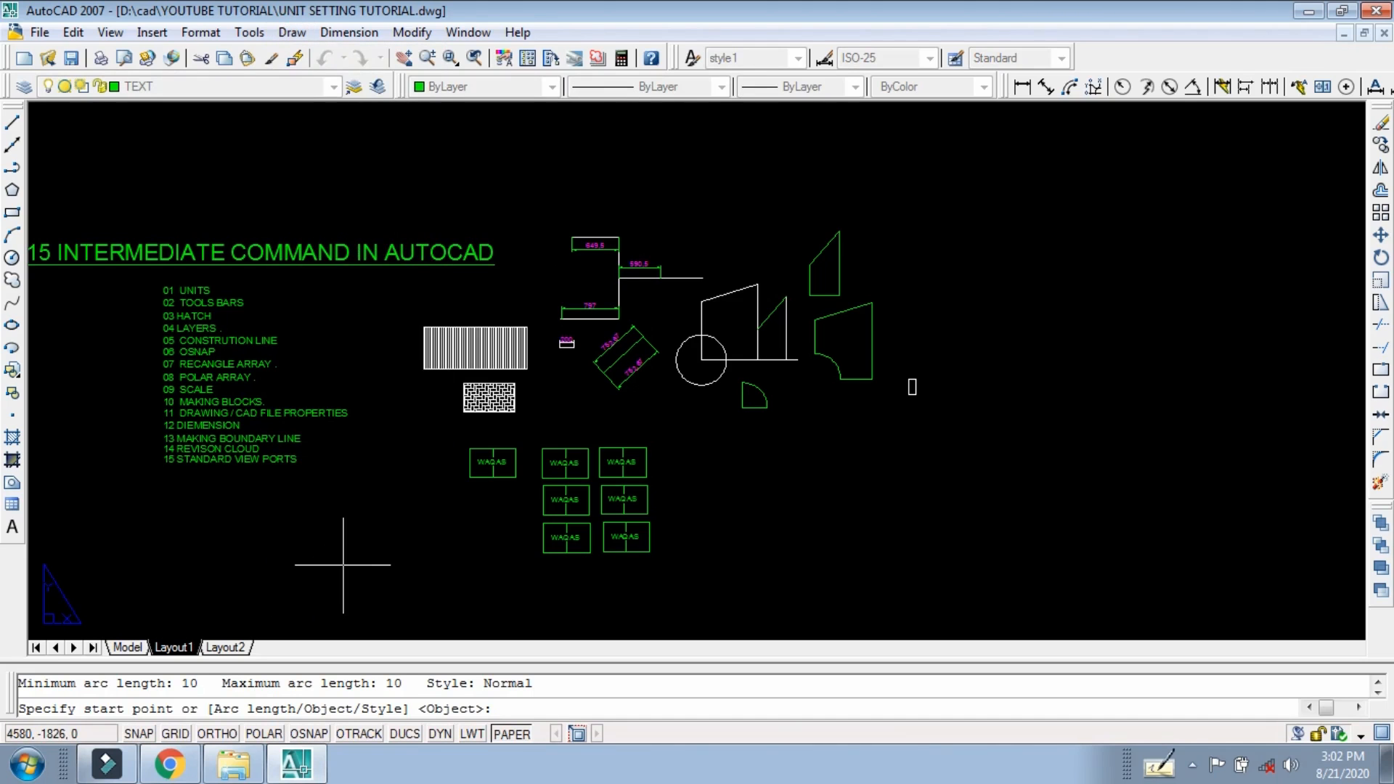
click(1193, 765)
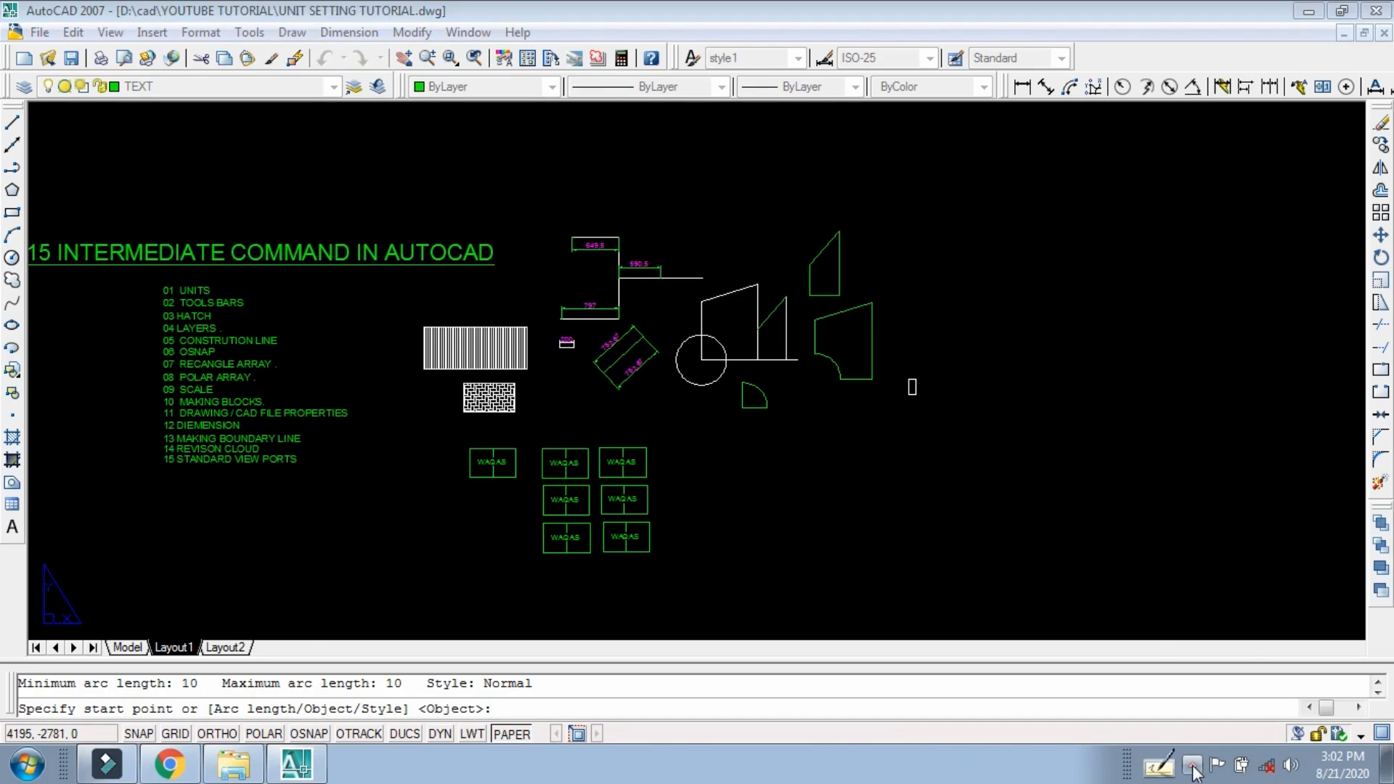
click(557, 485)
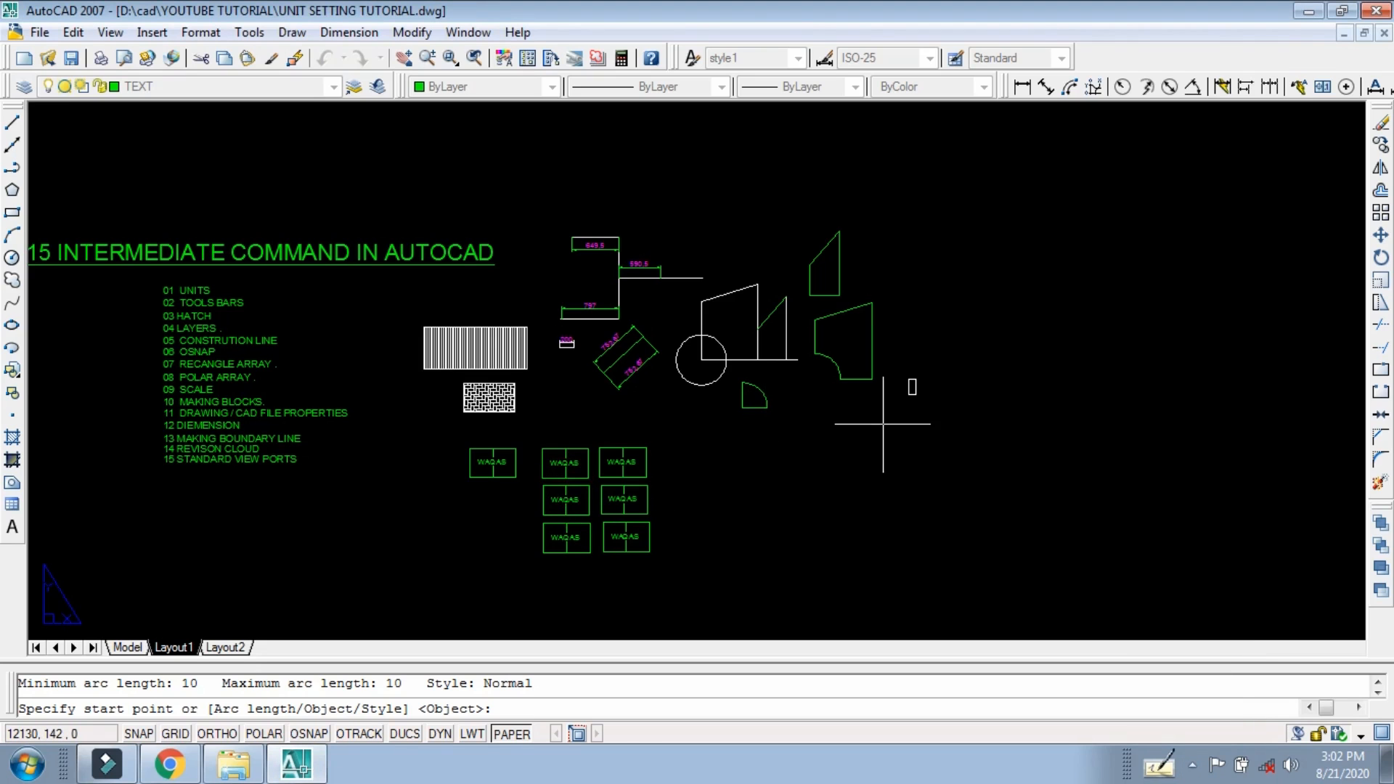
scroll(884, 424, up, 3)
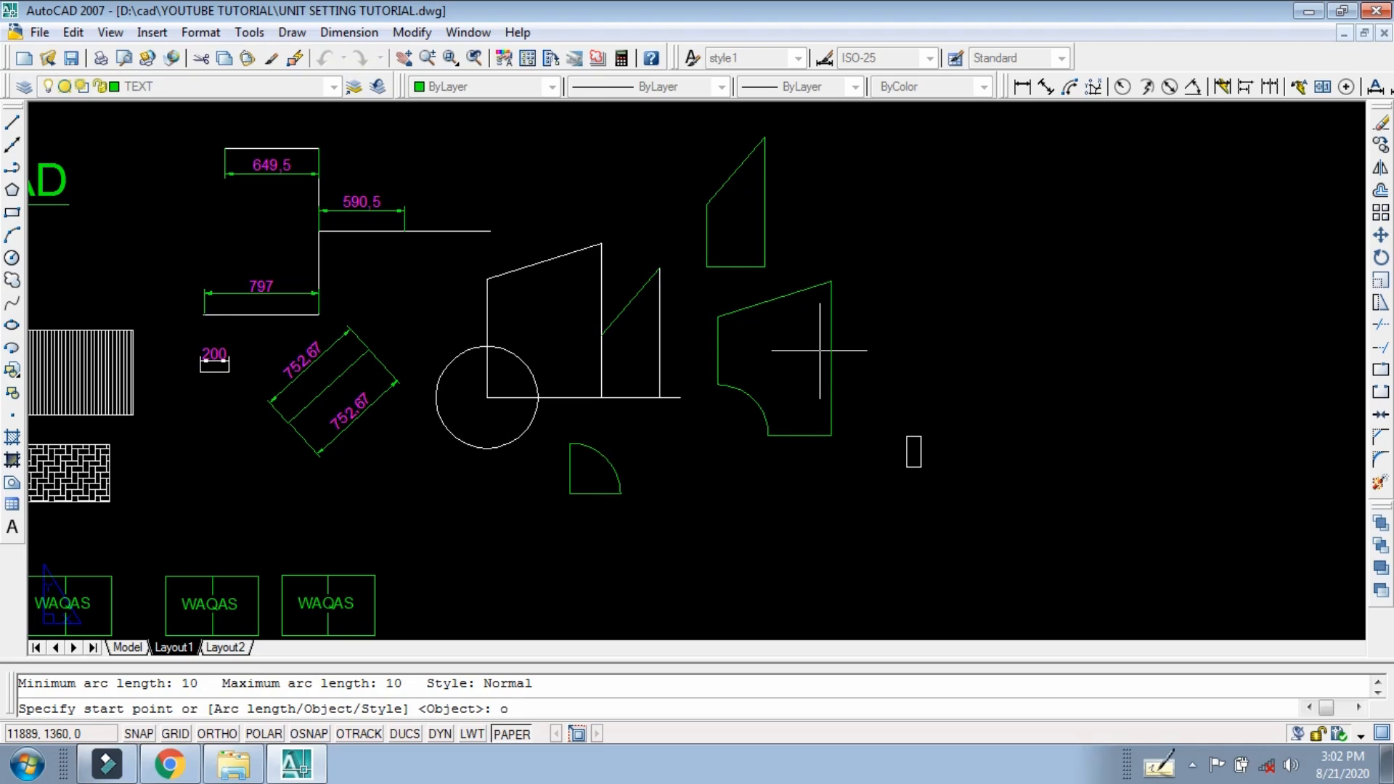
key(Return)
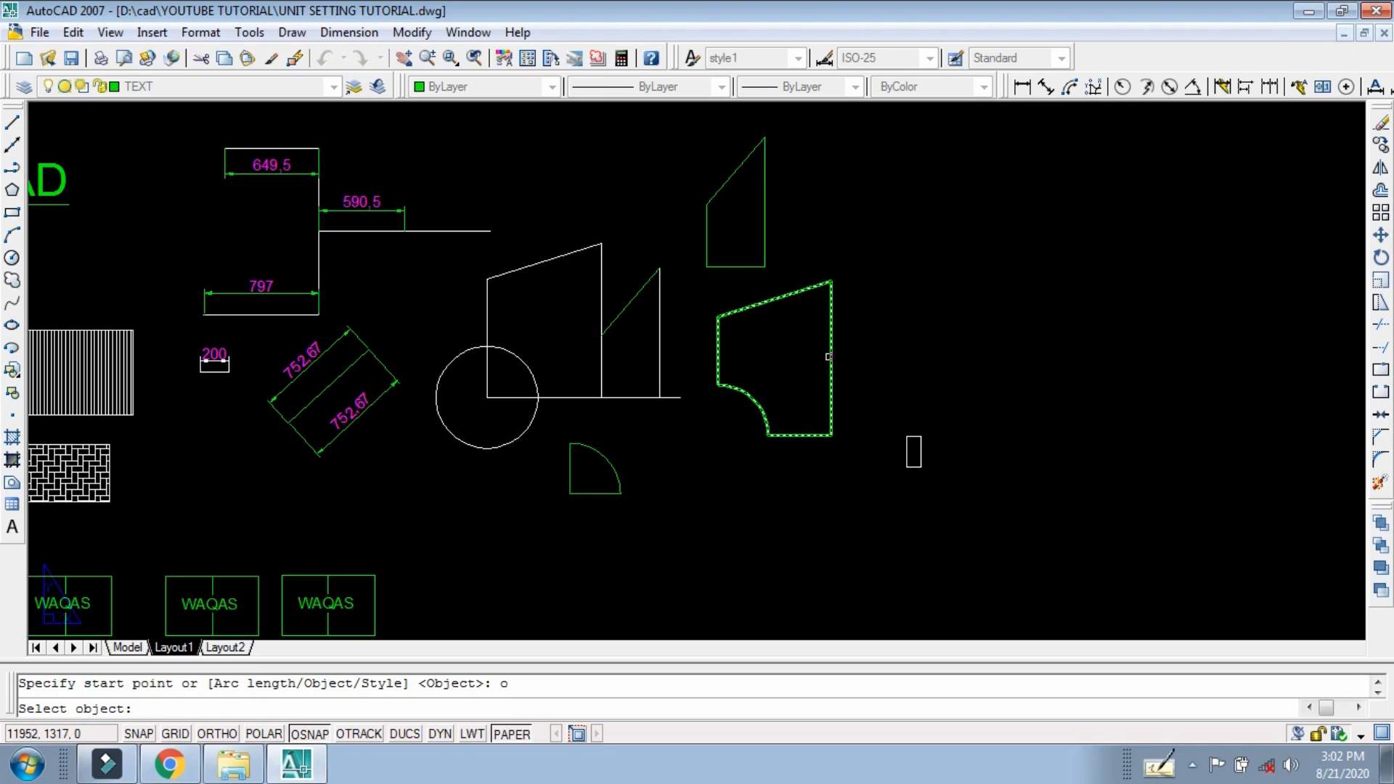
click(830, 354)
scroll(869, 370, up, 3)
scroll(843, 388, up, 4)
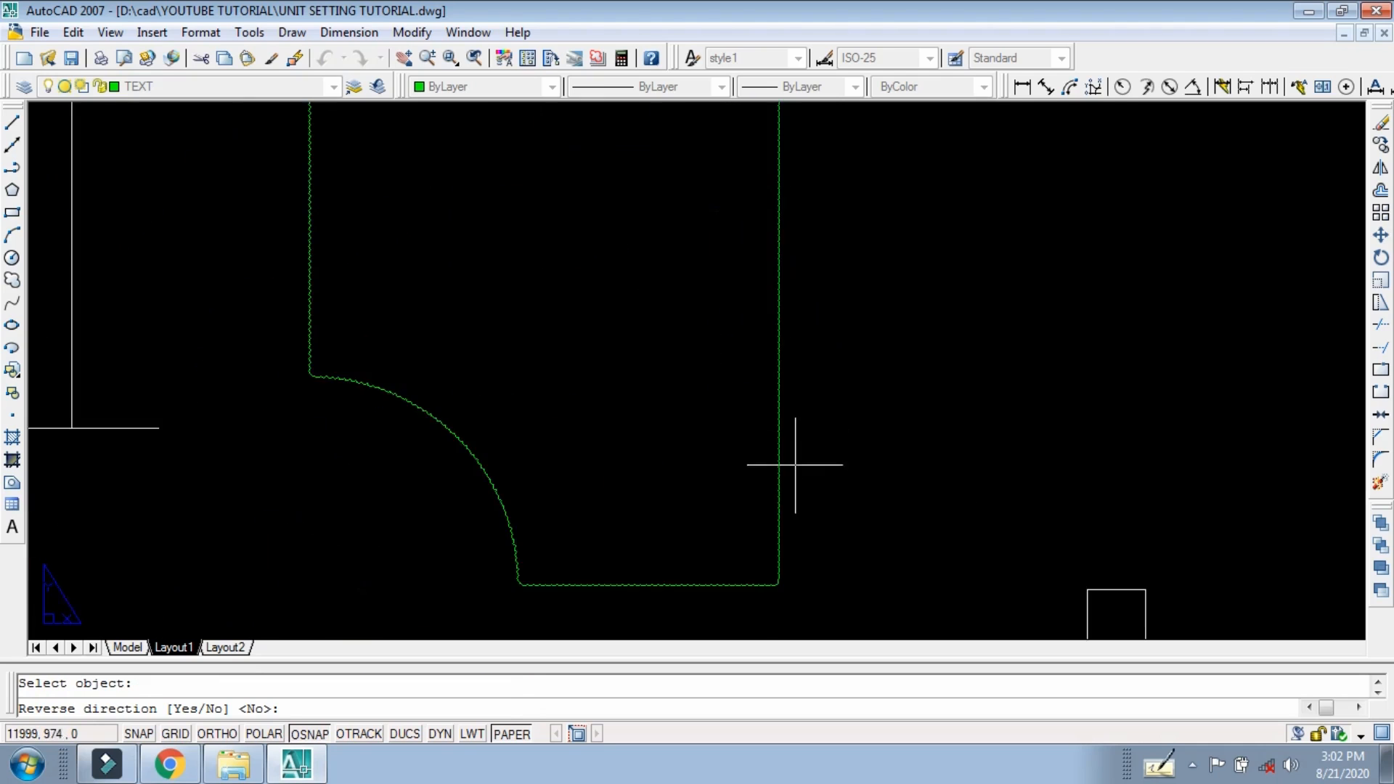
scroll(804, 436, down, 2)
key(Return)
scroll(806, 450, up, 5)
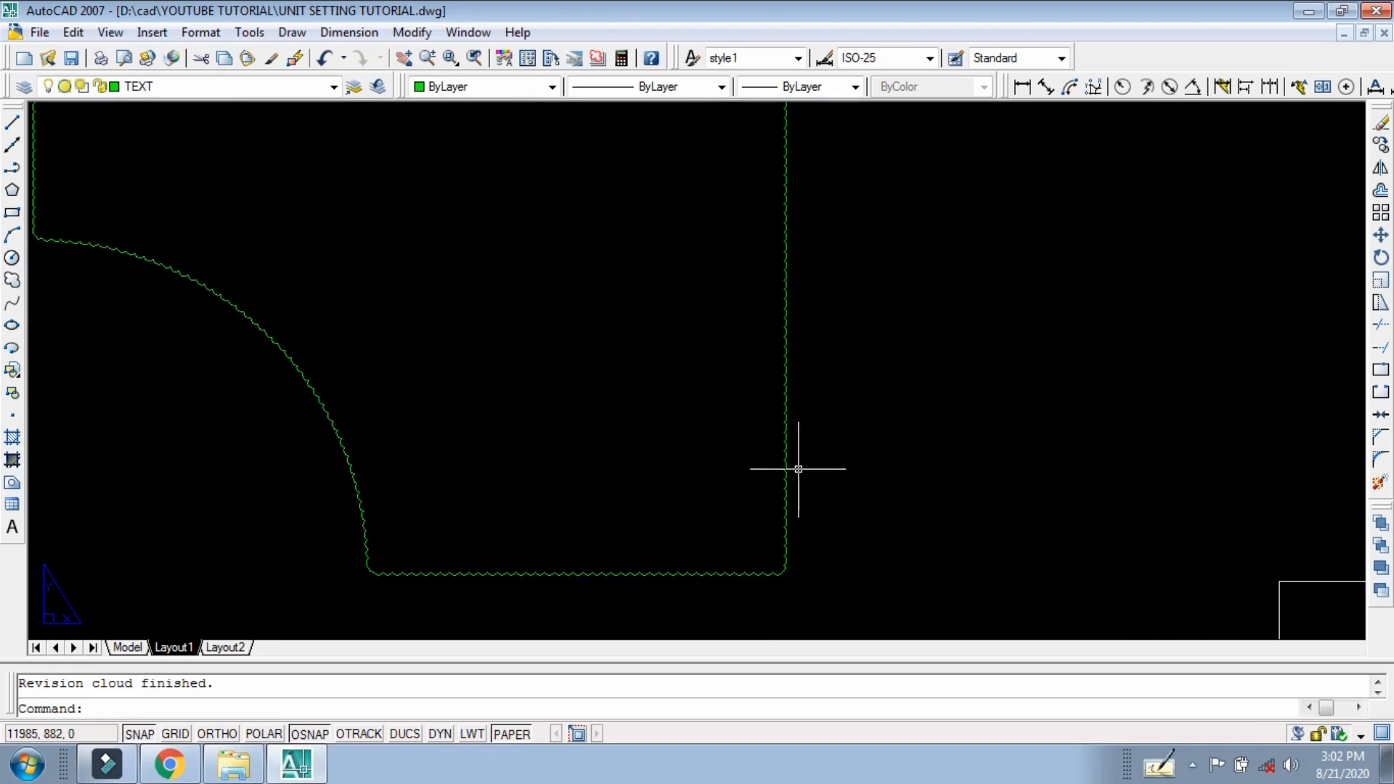
scroll(803, 435, down, 3)
scroll(804, 425, down, 3)
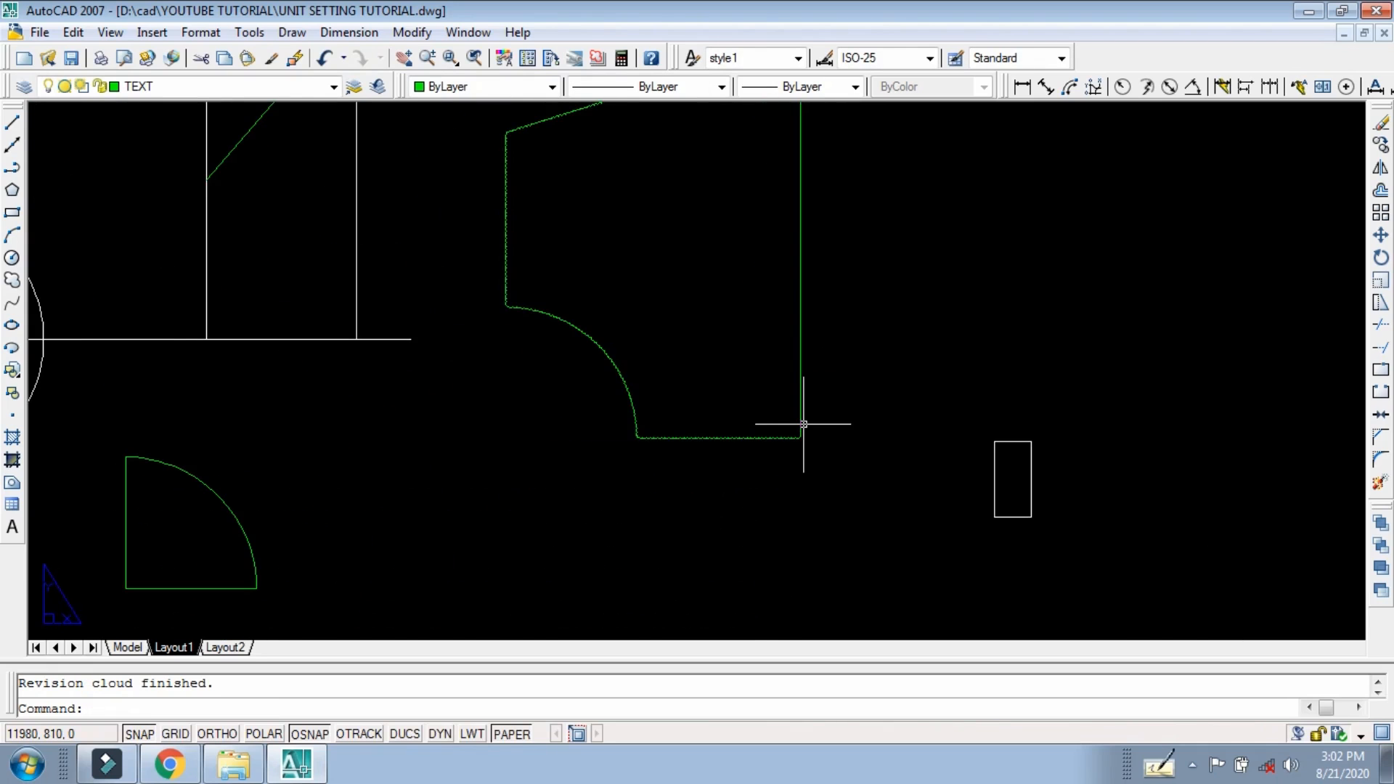
Step: Undo the revision cloud conversion of the large boundary polyline
text(u)
scroll(812, 419, up, 4)
click(323, 62)
click(324, 62)
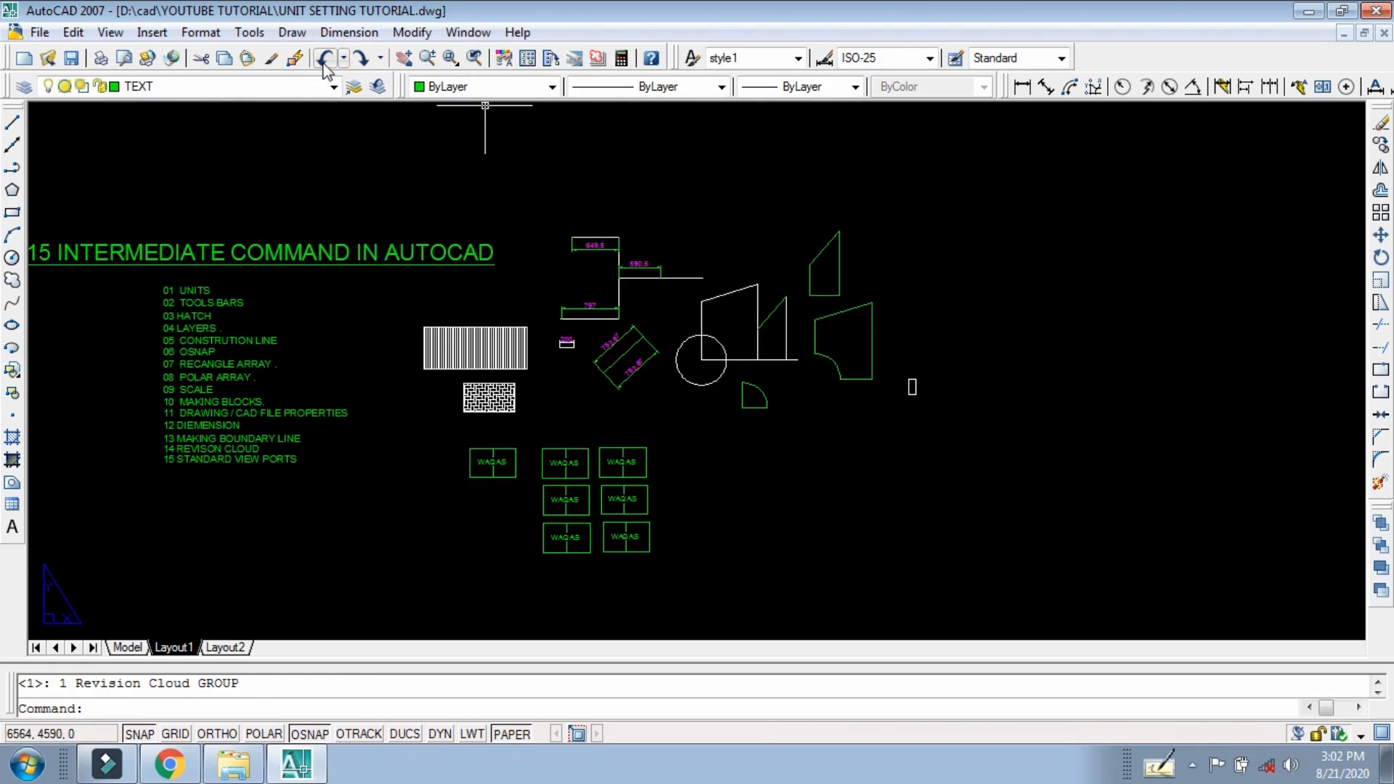
click(324, 64)
Step: Start a revision cloud and set both its minimum and maximum arc length to 40
scroll(547, 363, down, 5)
middle_drag(998, 351, 644, 382)
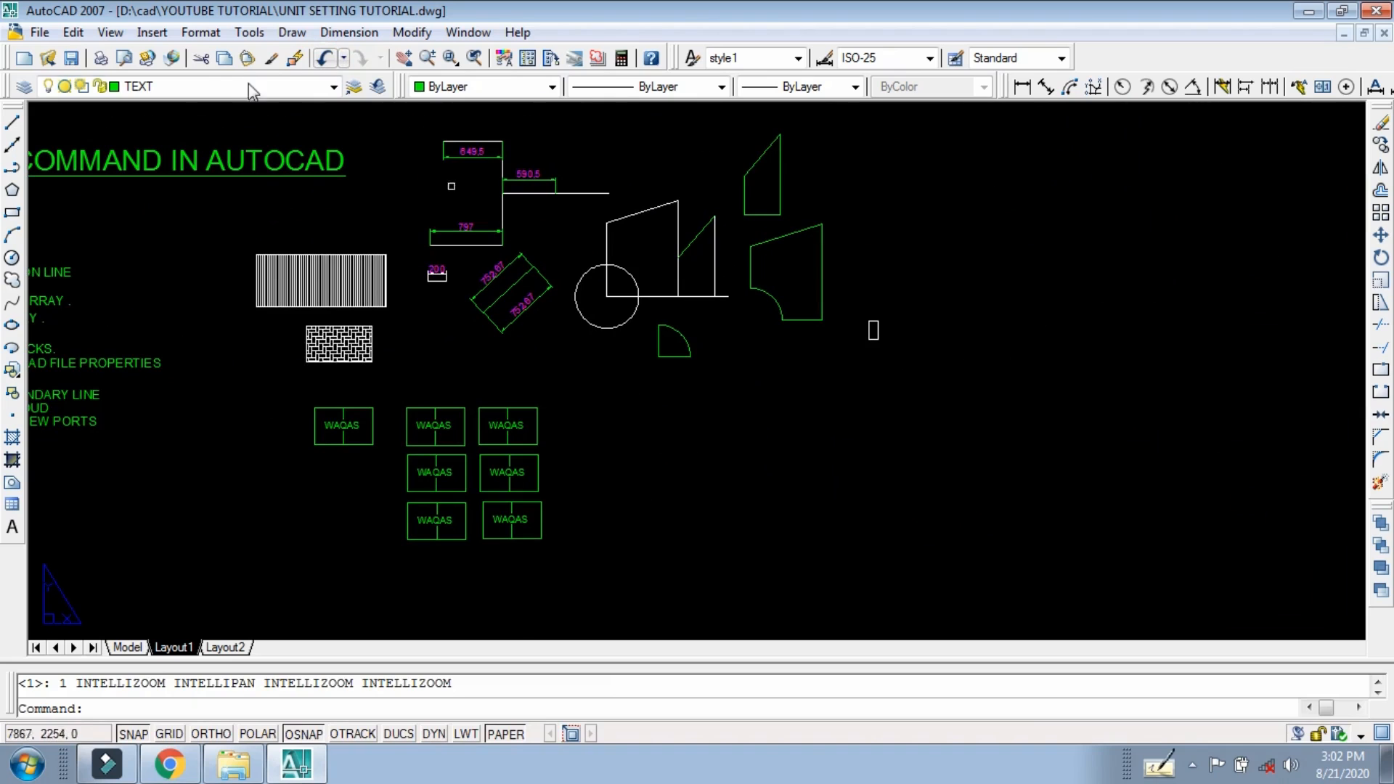
click(292, 32)
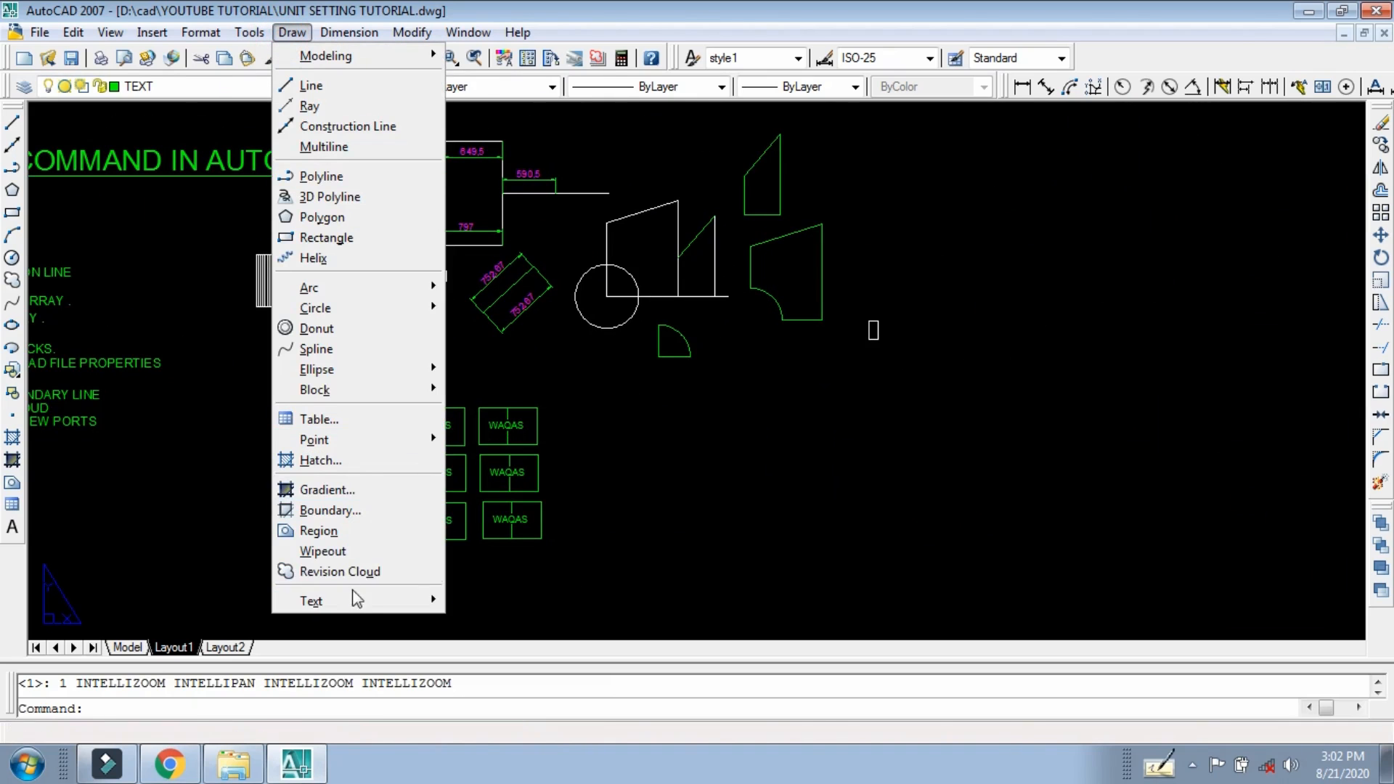
click(374, 572)
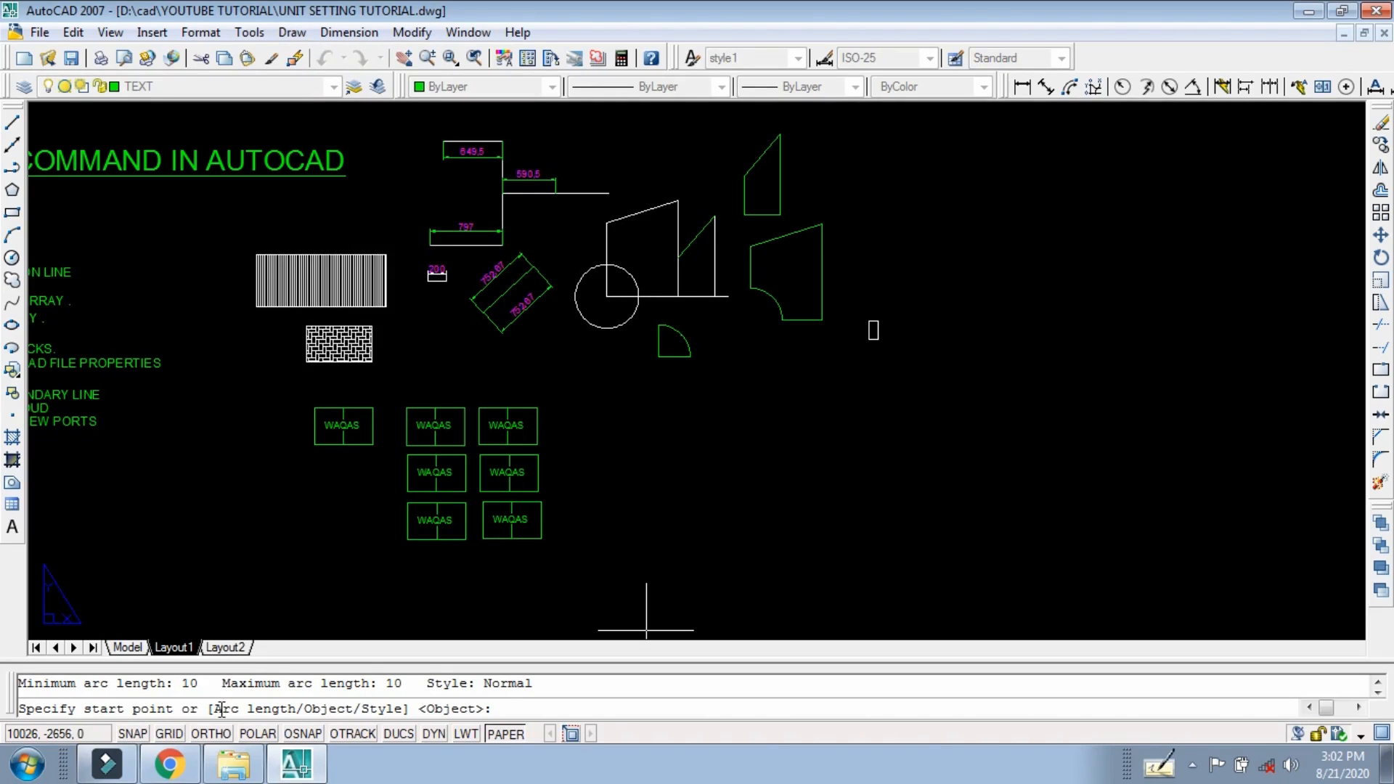
click(500, 709)
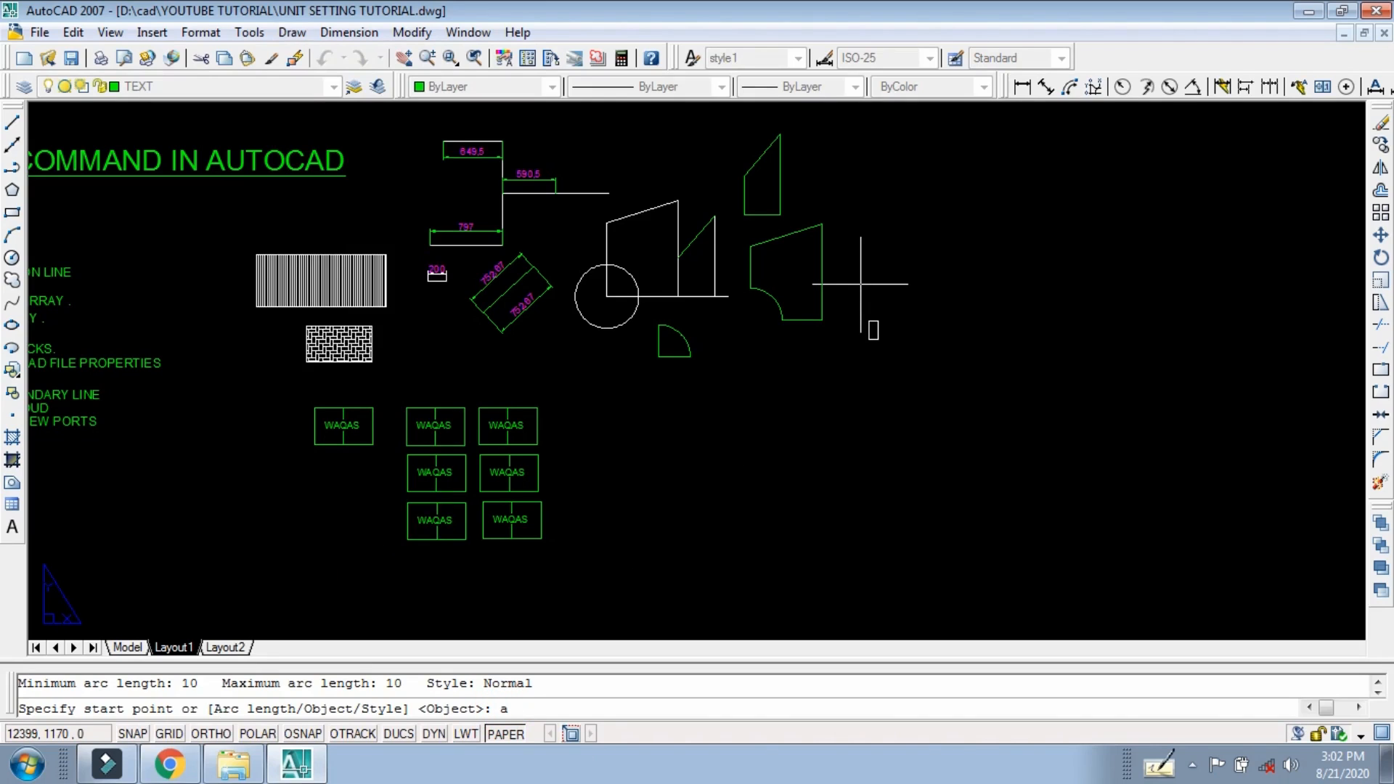
key(Return)
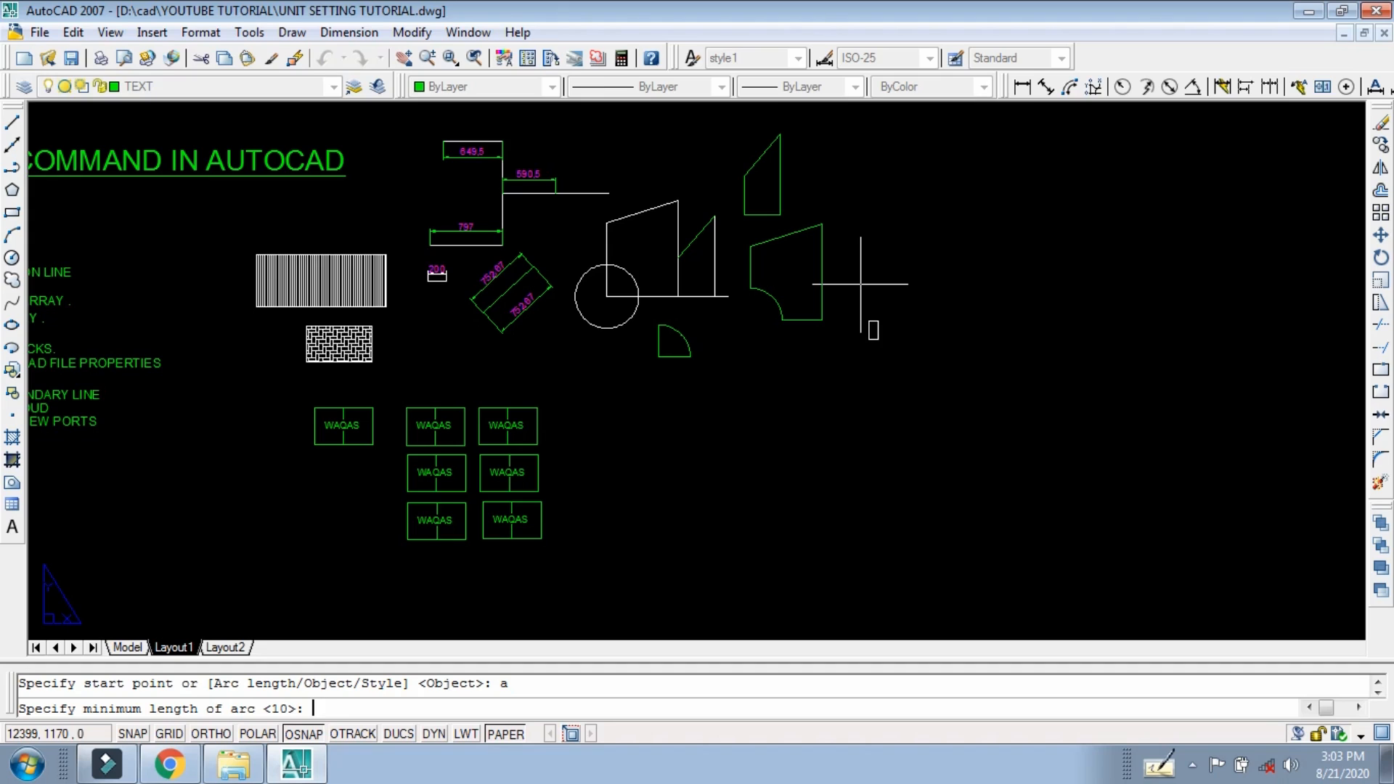
text(40)
key(Return)
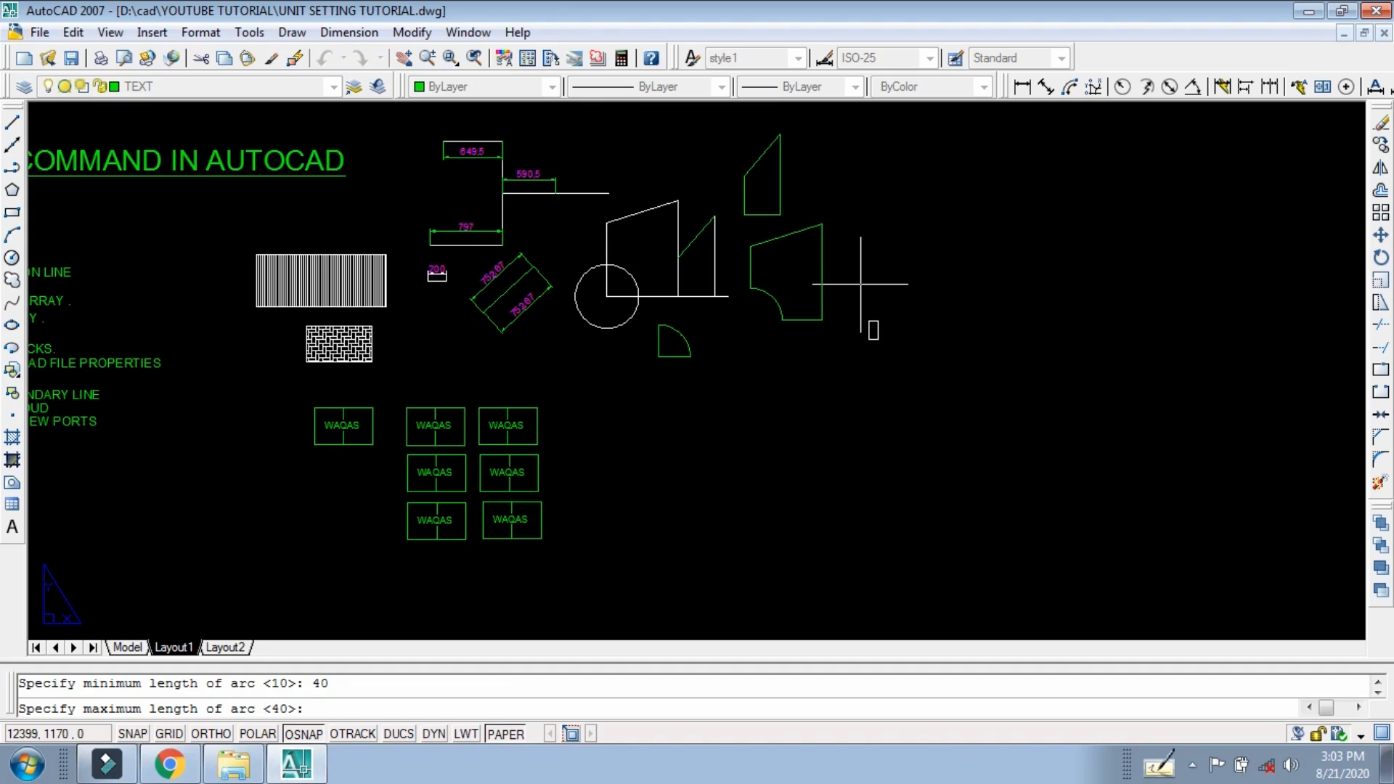
key(Return)
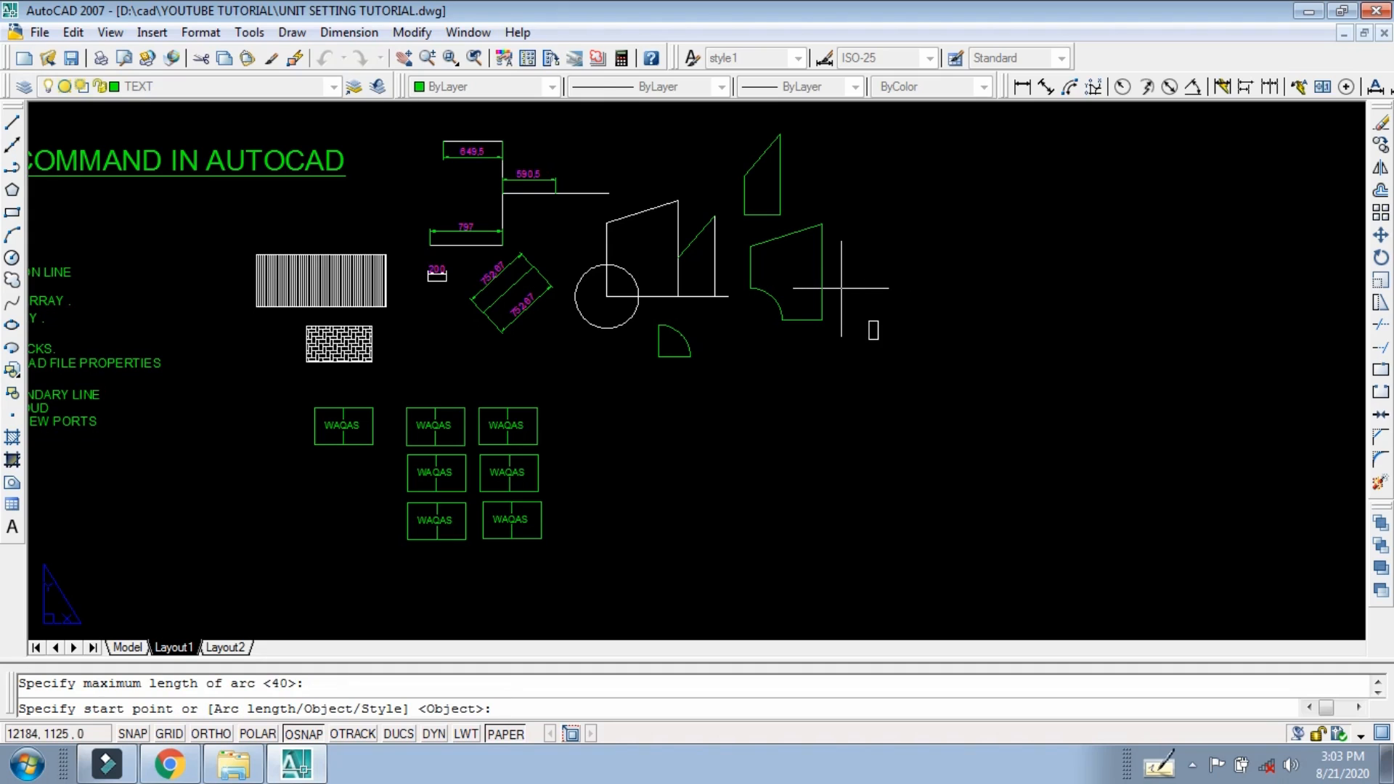
Step: Convert the large boundary polyline with the concave arc corner into a revision cloud, keeping the arc direction
text(o)
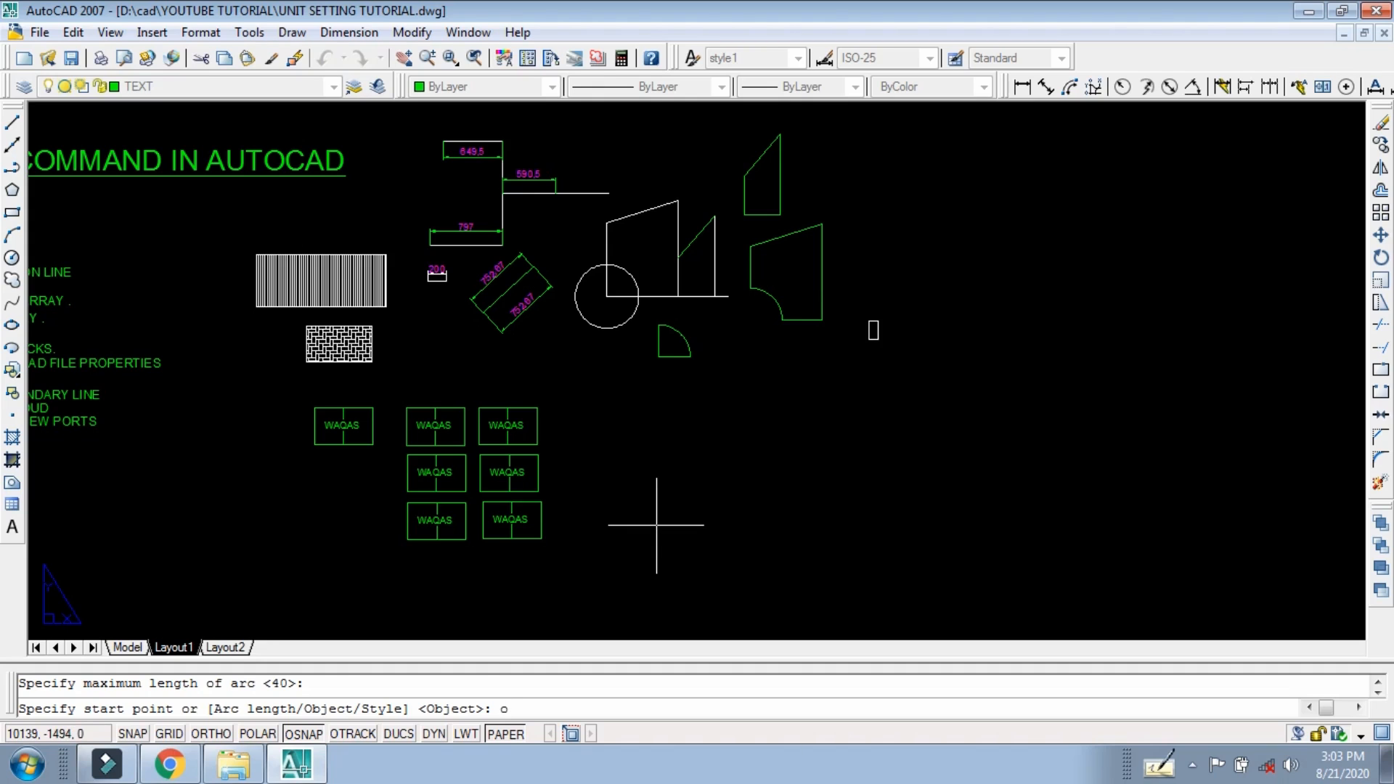
key(Return)
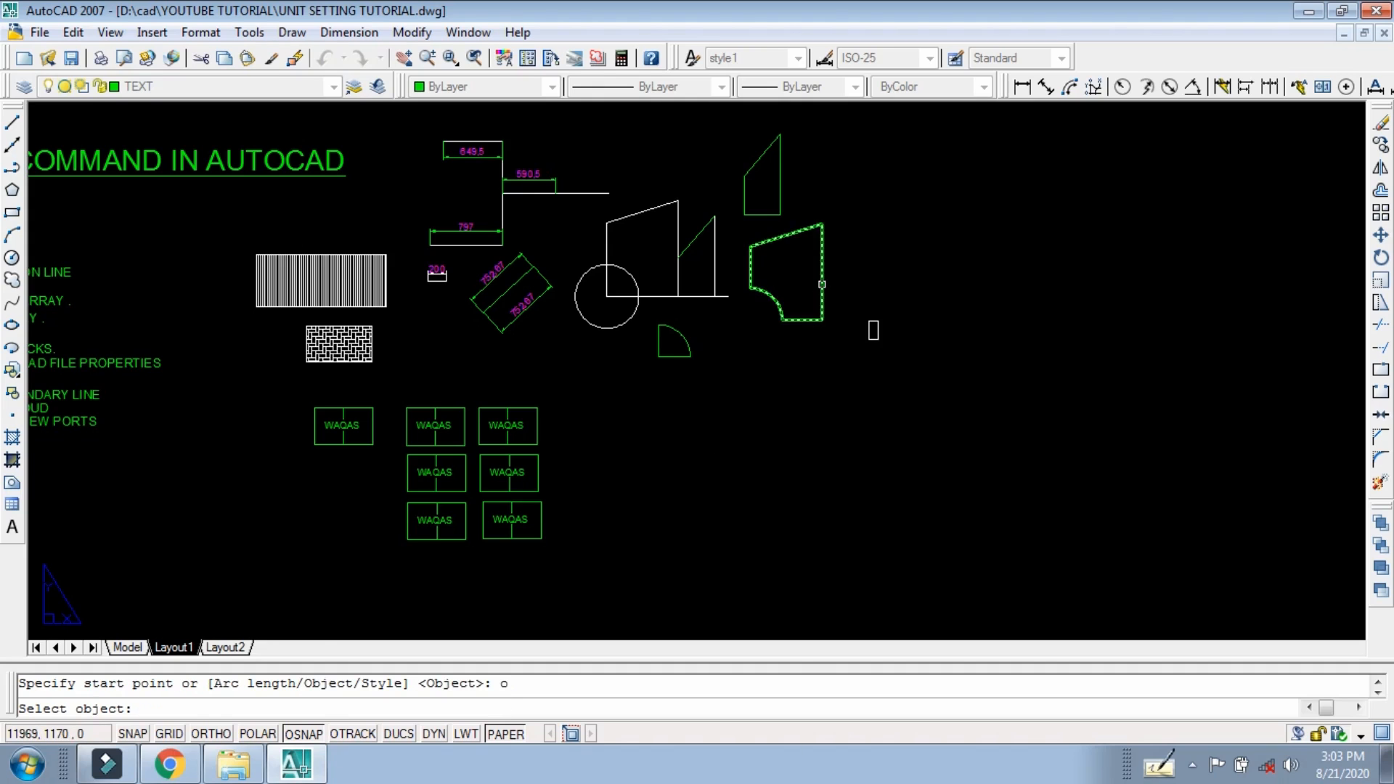
scroll(843, 254, up, 5)
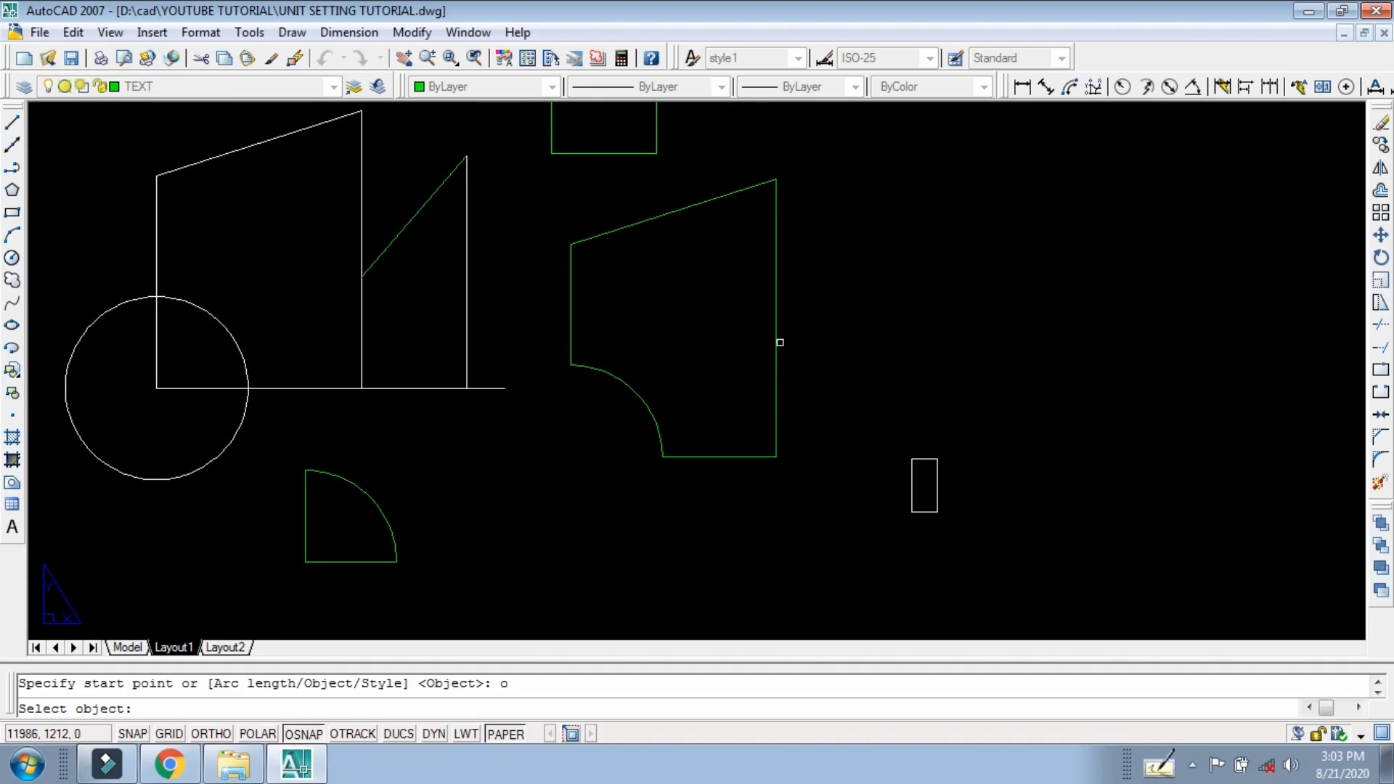
click(775, 343)
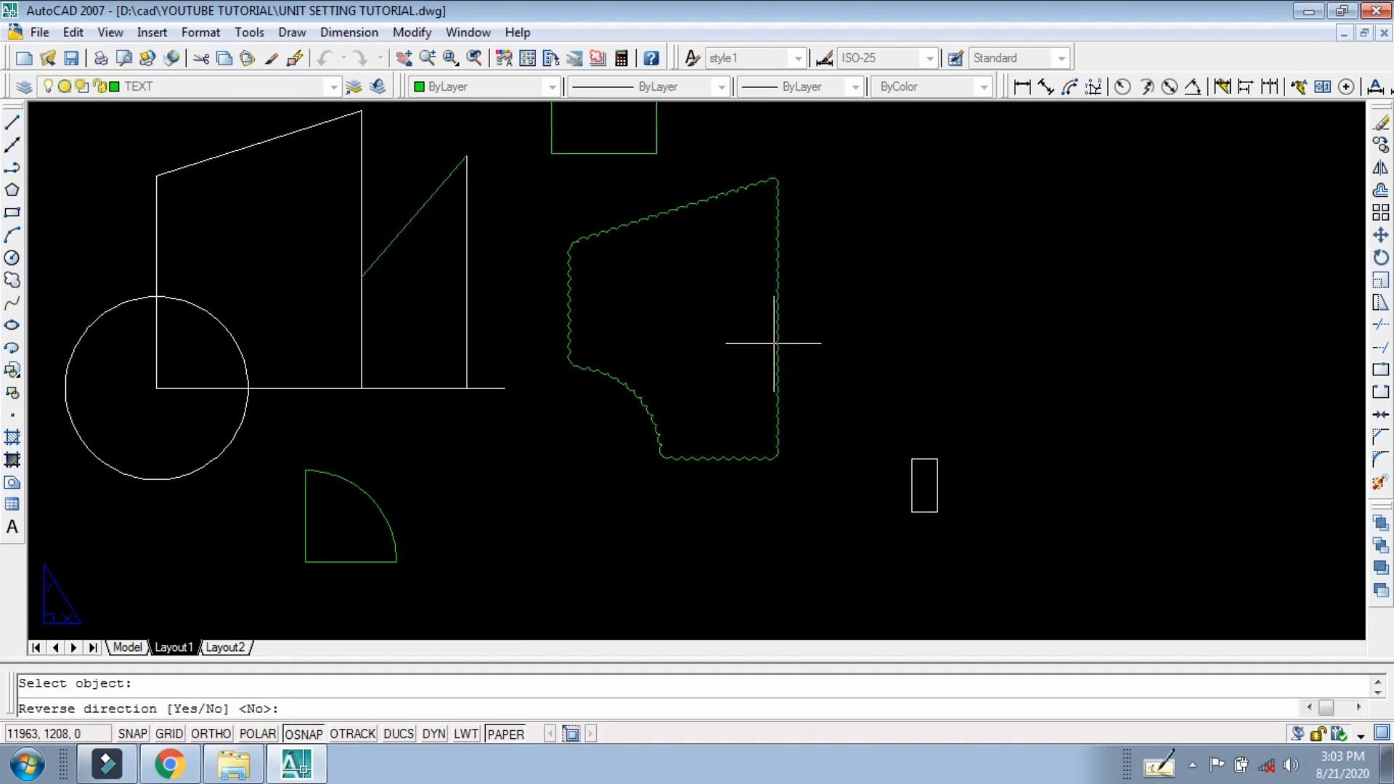
right_click(757, 353)
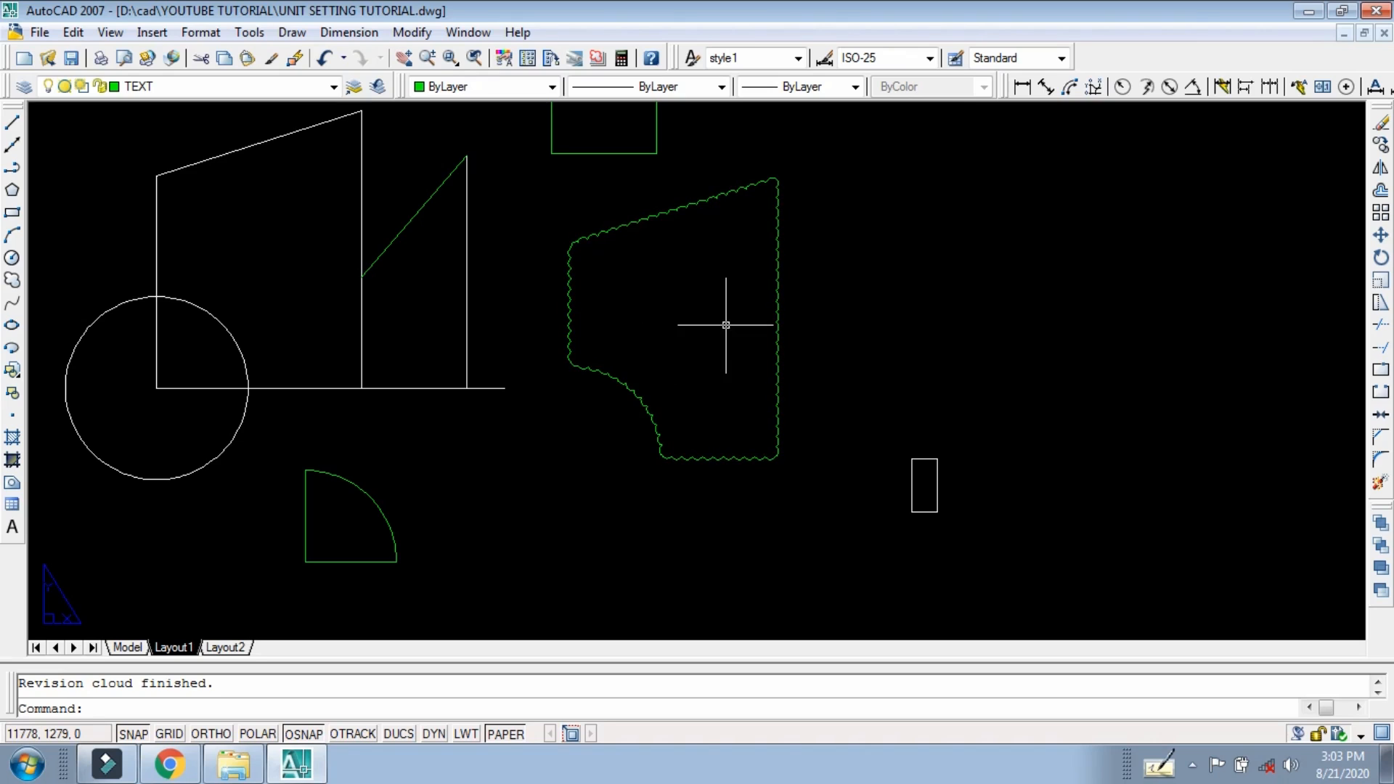
Step: Draw a closed freehand revision cloud around the small white rectangle below the clouded boundary shape
scroll(726, 324, down, 2)
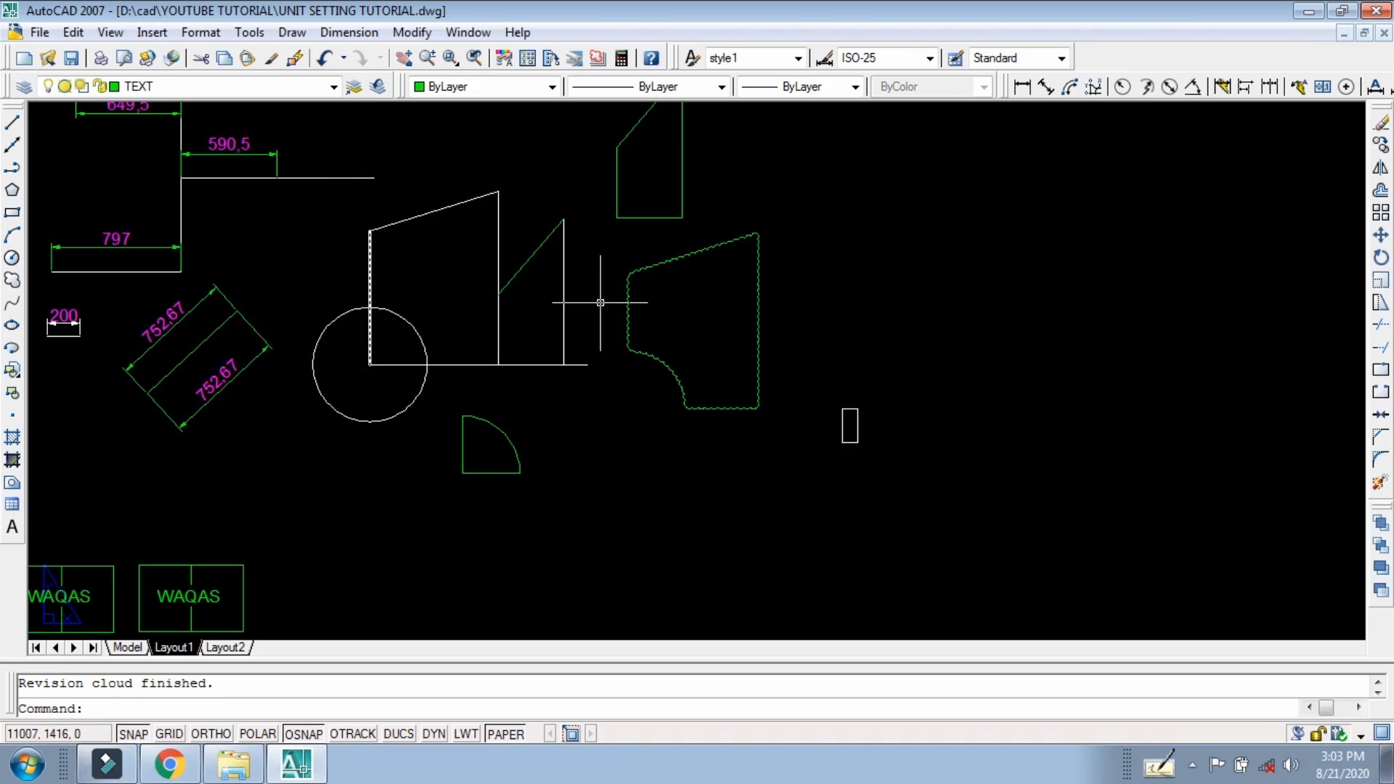
click(12, 280)
click(687, 497)
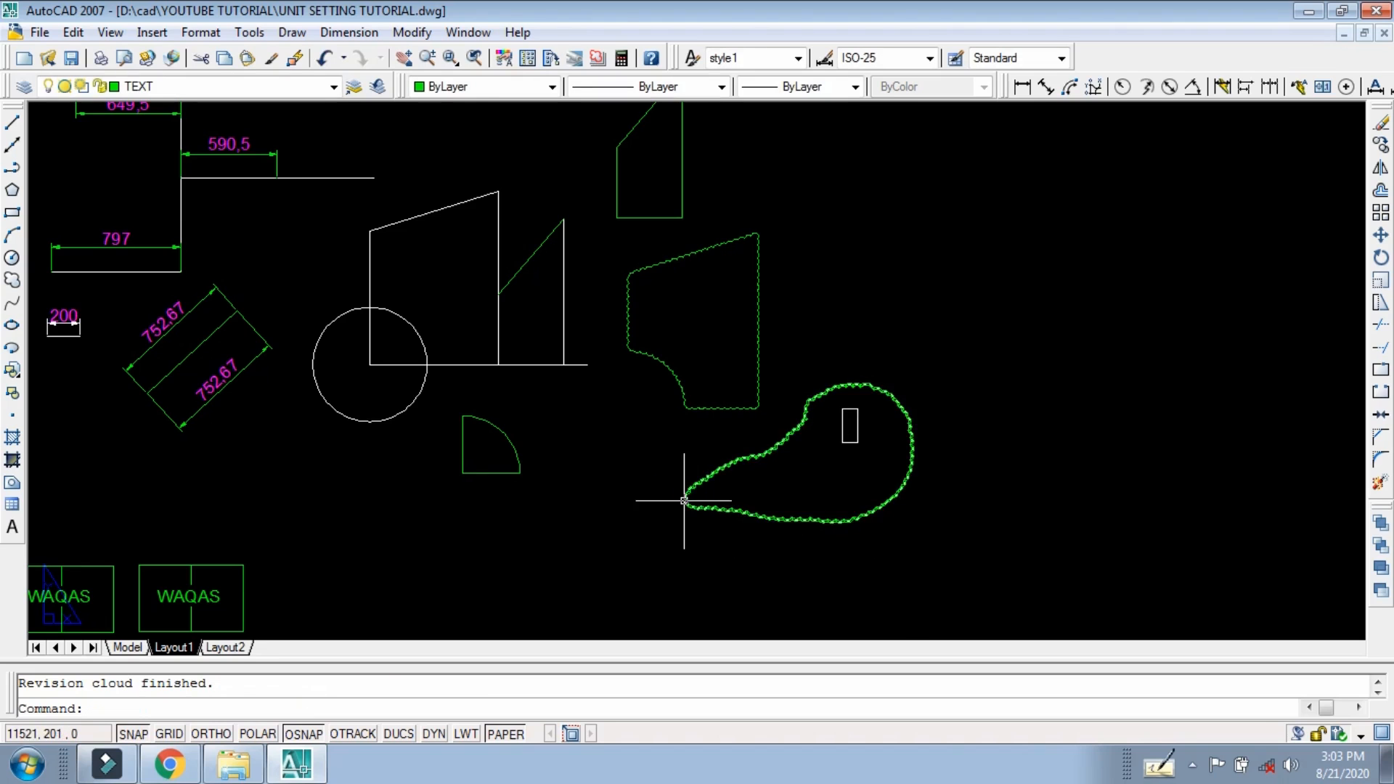
Step: Draw a rectangle around the text of the 797 dimension
scroll(723, 508, down, 1)
scroll(713, 515, up, 3)
middle_drag(601, 499, 678, 463)
middle_drag(580, 433, 840, 463)
scroll(404, 336, up, 5)
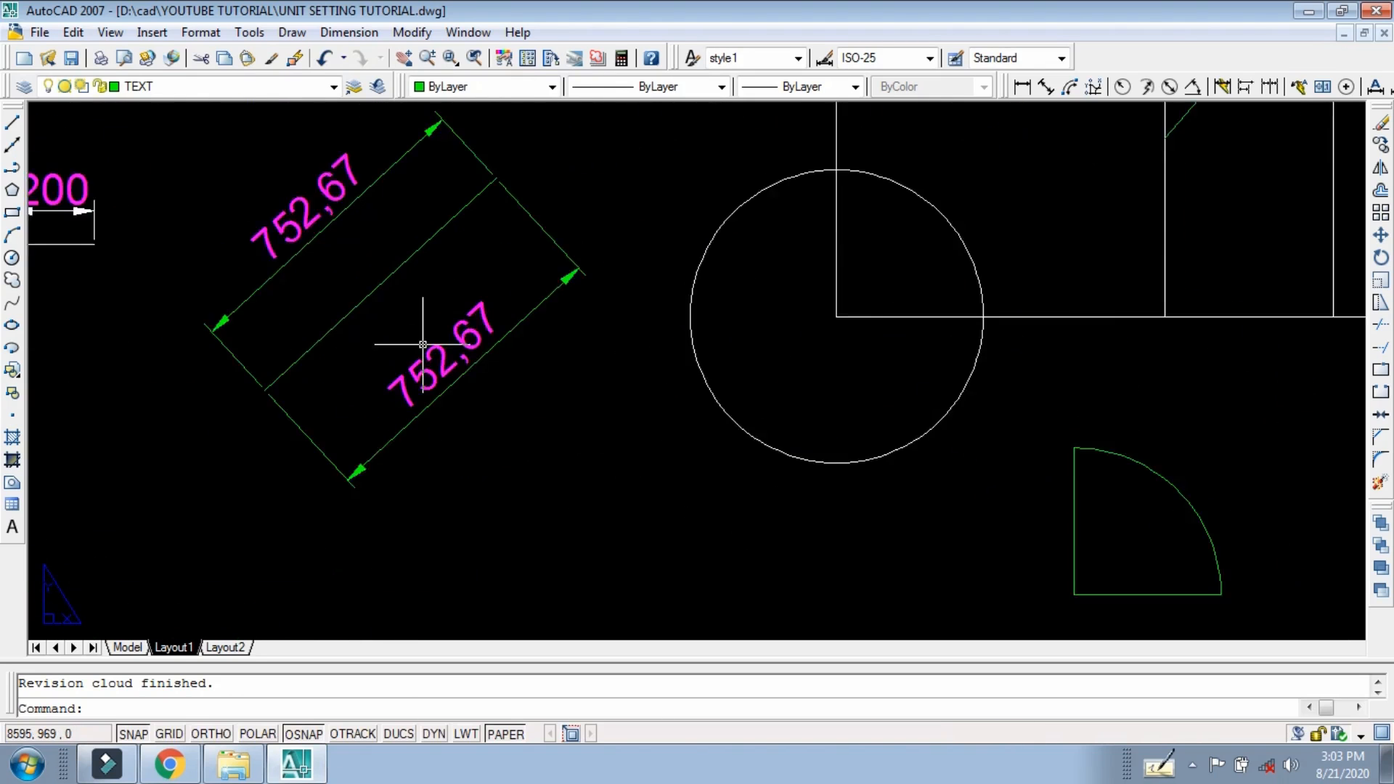
scroll(545, 383, down, 5)
scroll(411, 255, up, 5)
middle_drag(411, 255, 434, 372)
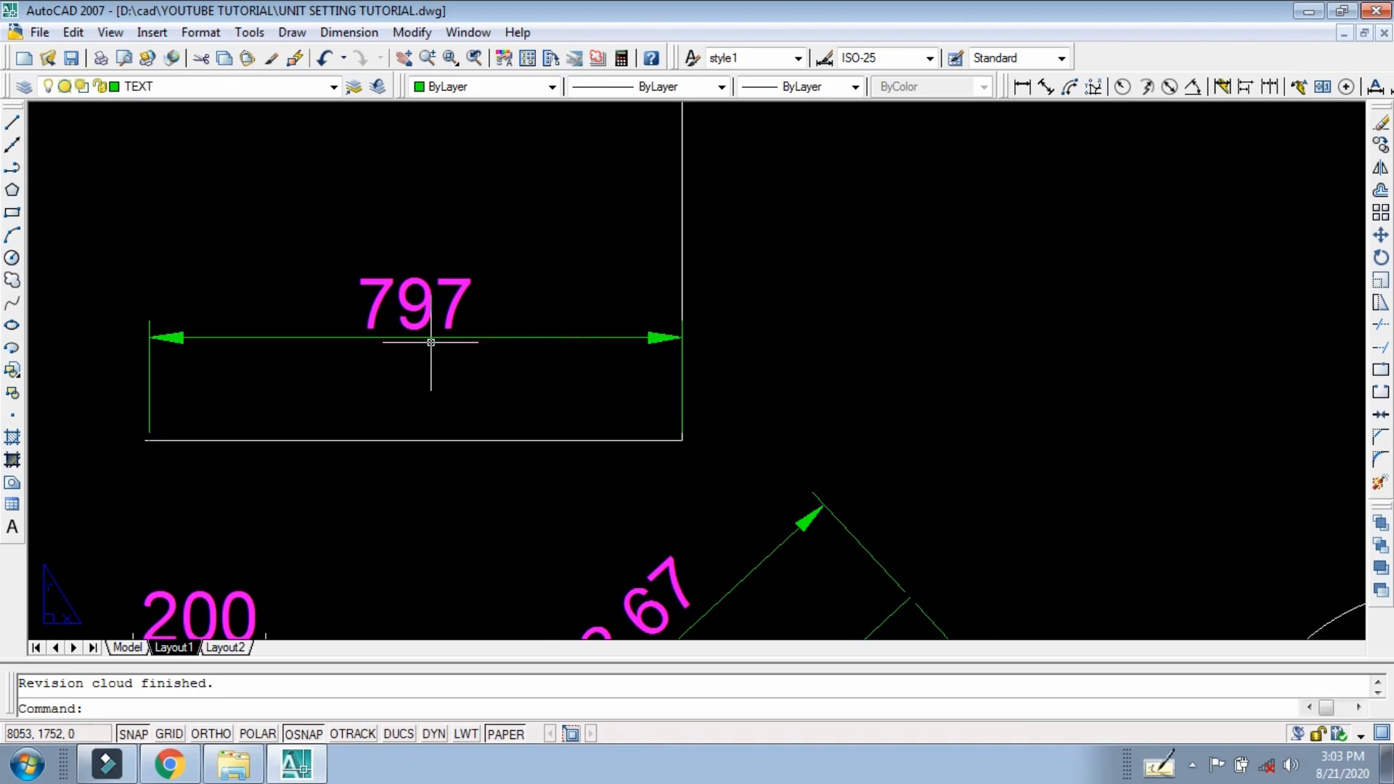
key(Return)
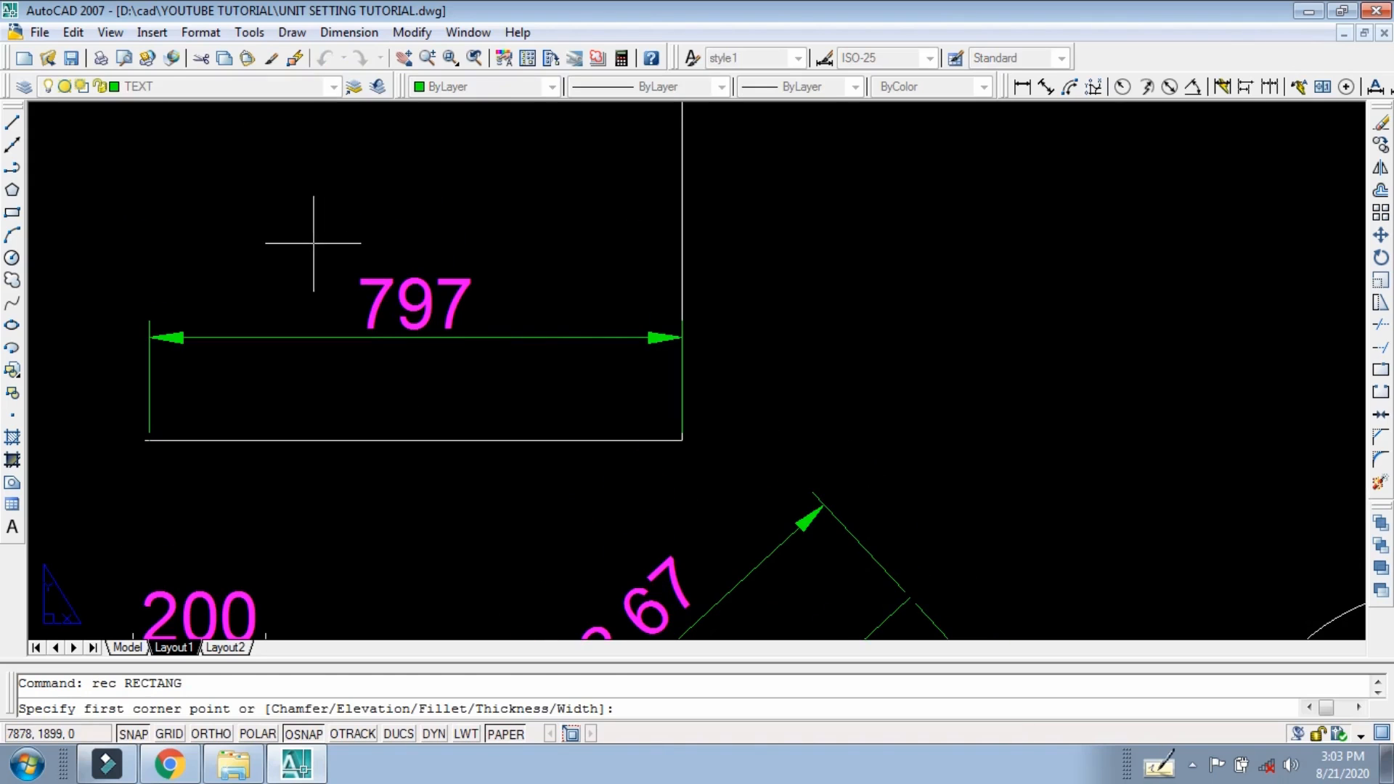
click(323, 243)
click(509, 369)
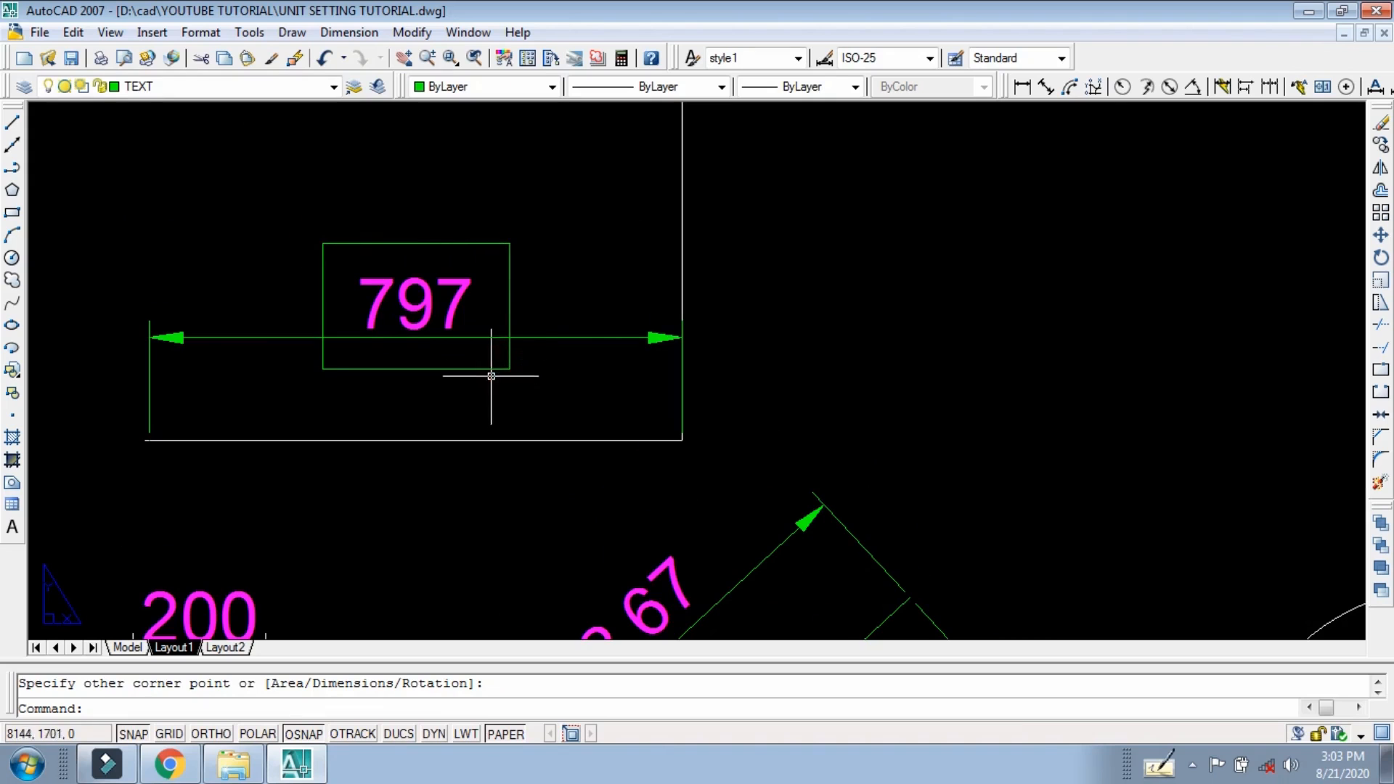
scroll(355, 337, down, 2)
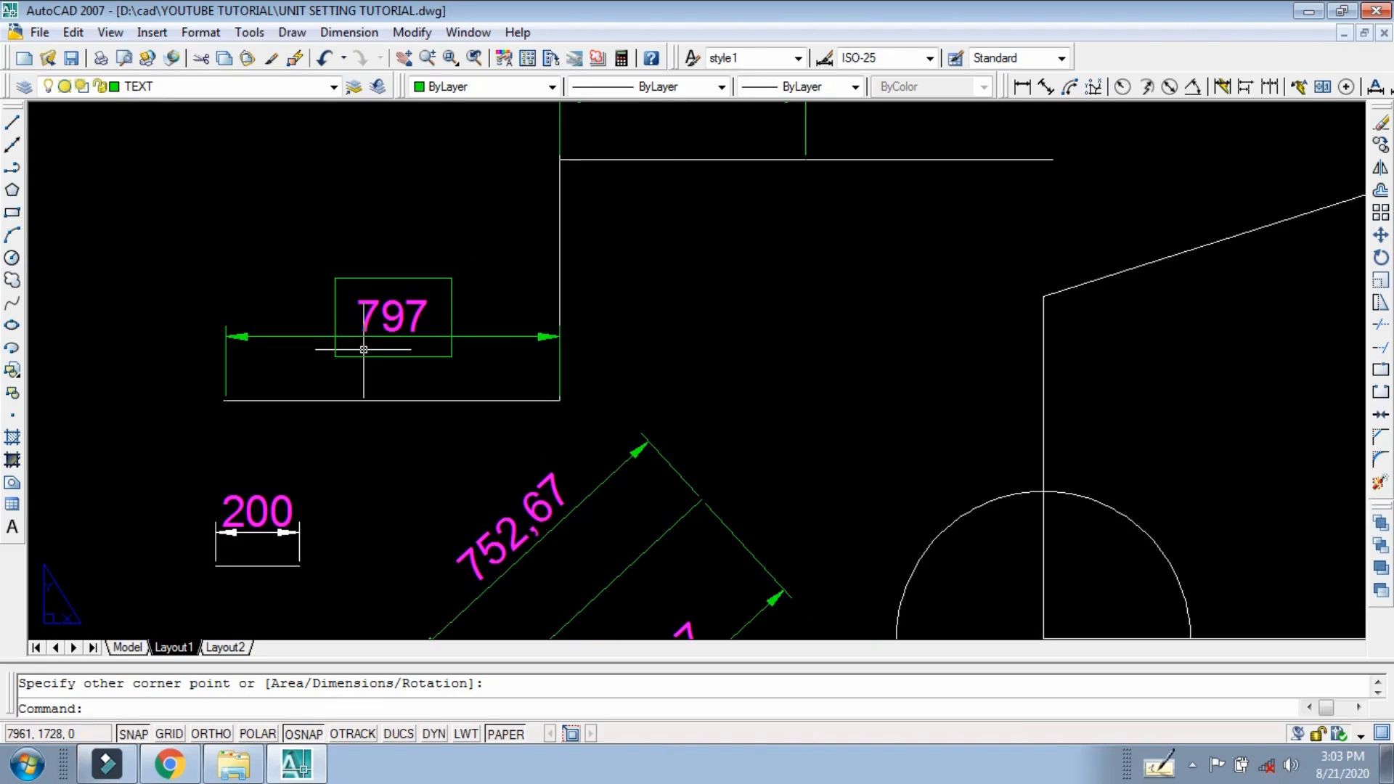
Step: Convert the rectangle around the 797 dimension text into a revision cloud, keeping the arc direction
click(288, 38)
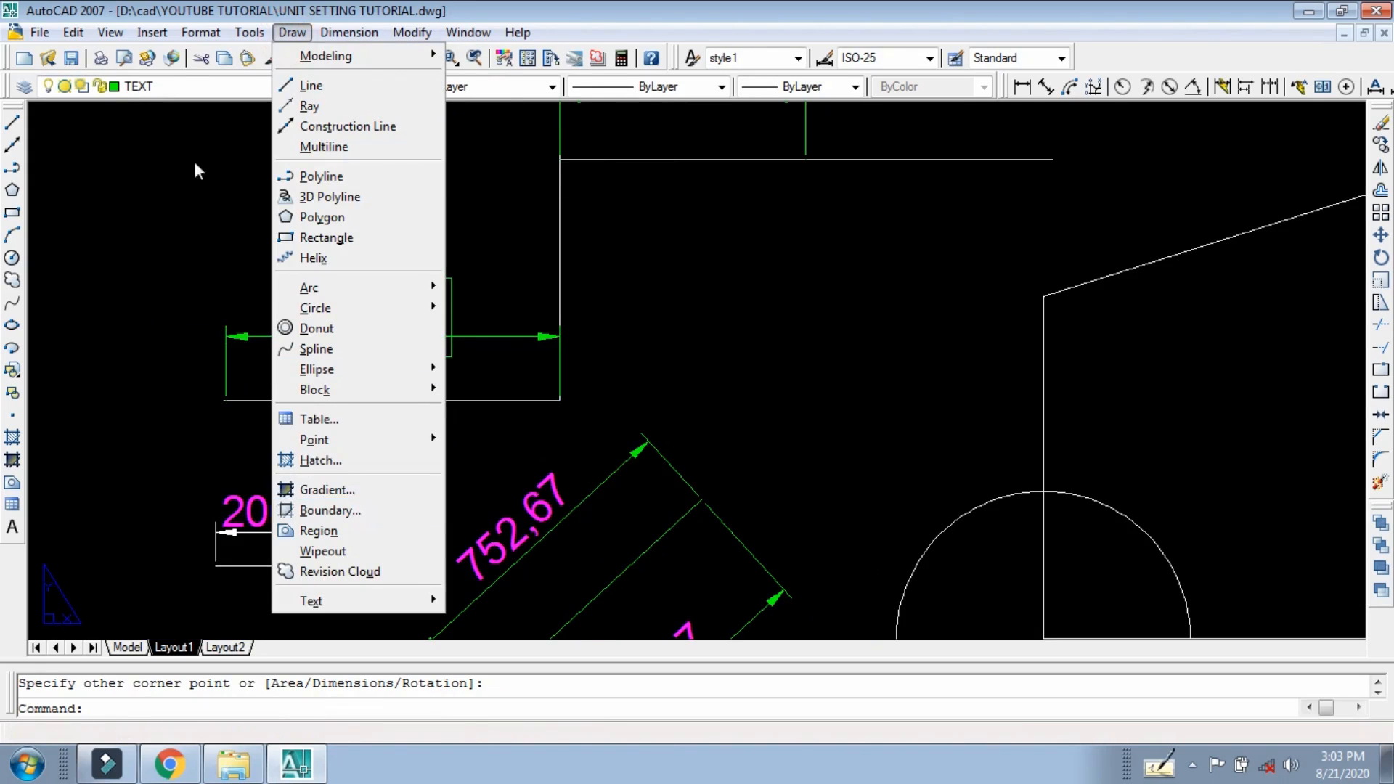
click(247, 34)
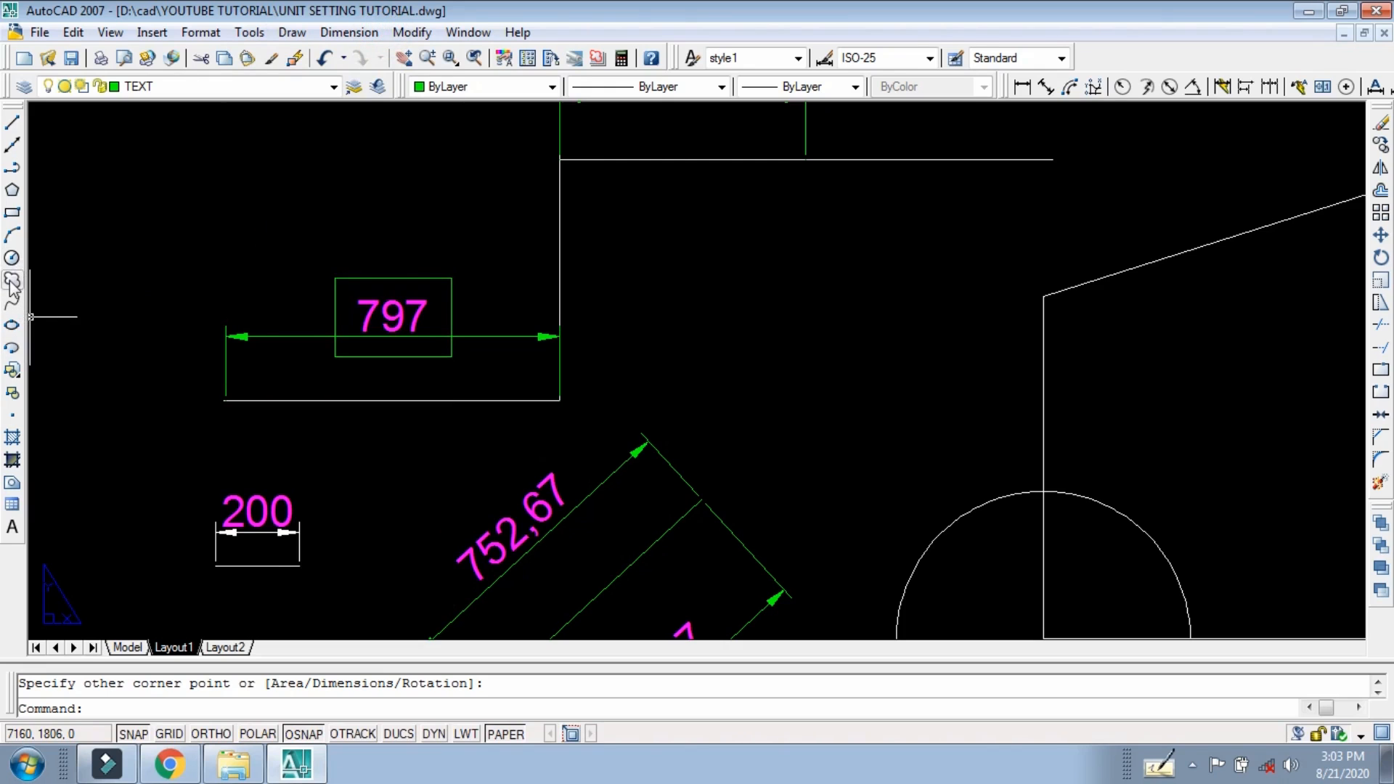
click(12, 281)
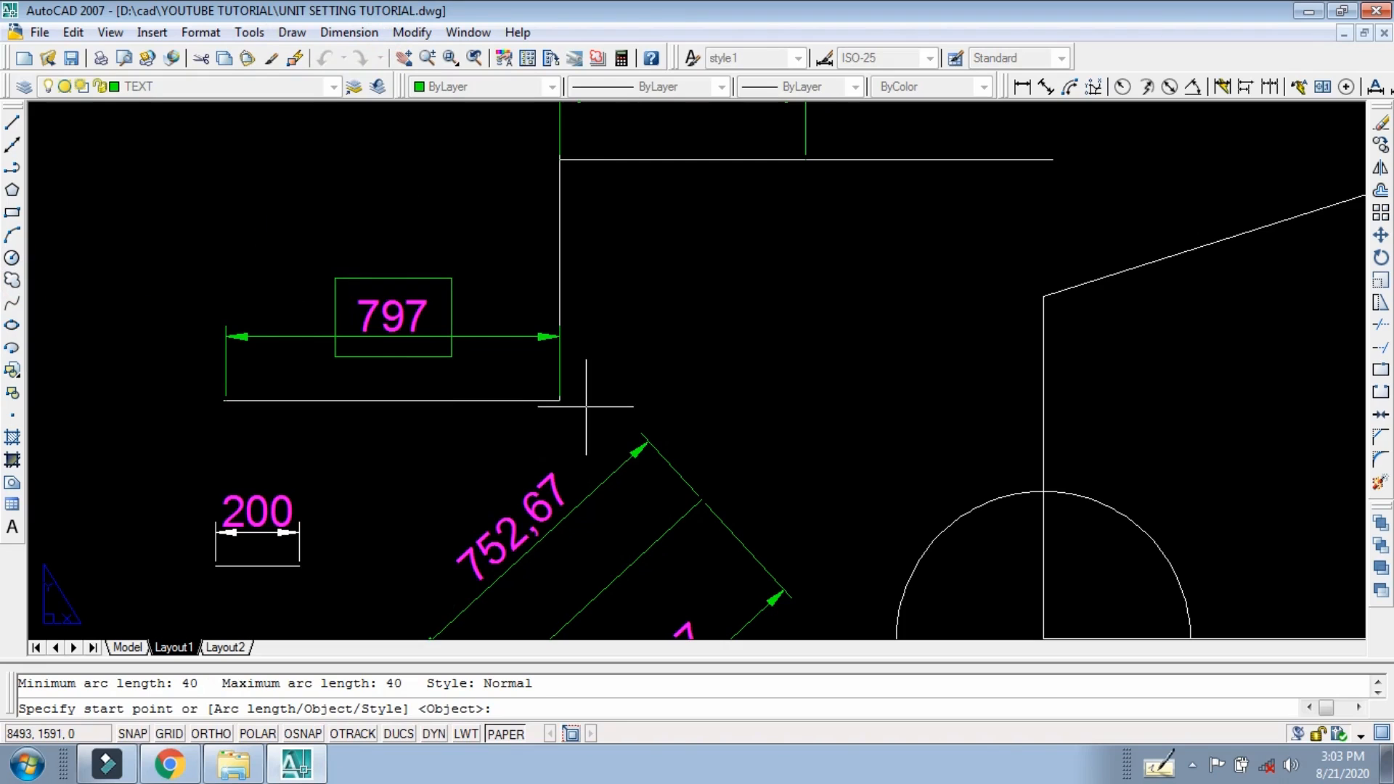
key(Return)
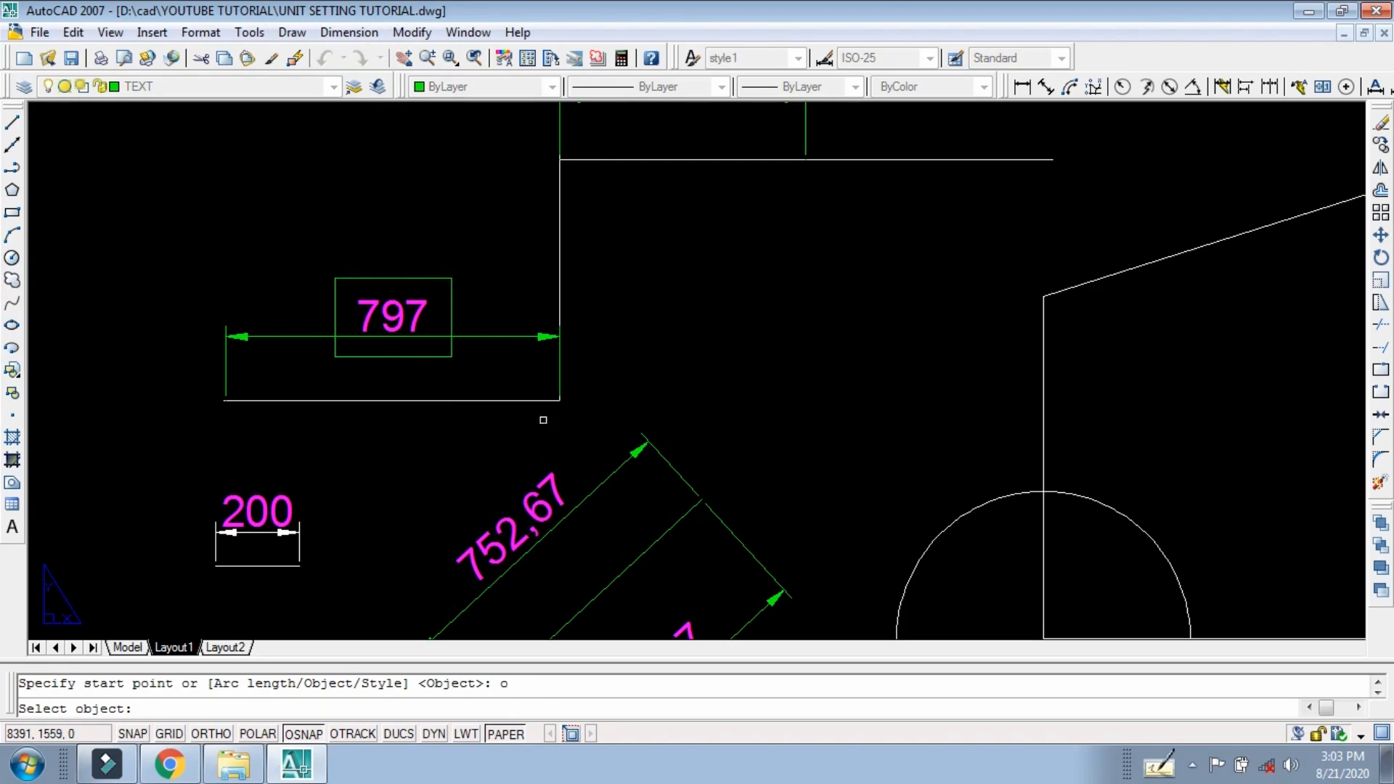
scroll(460, 320, up, 2)
click(443, 311)
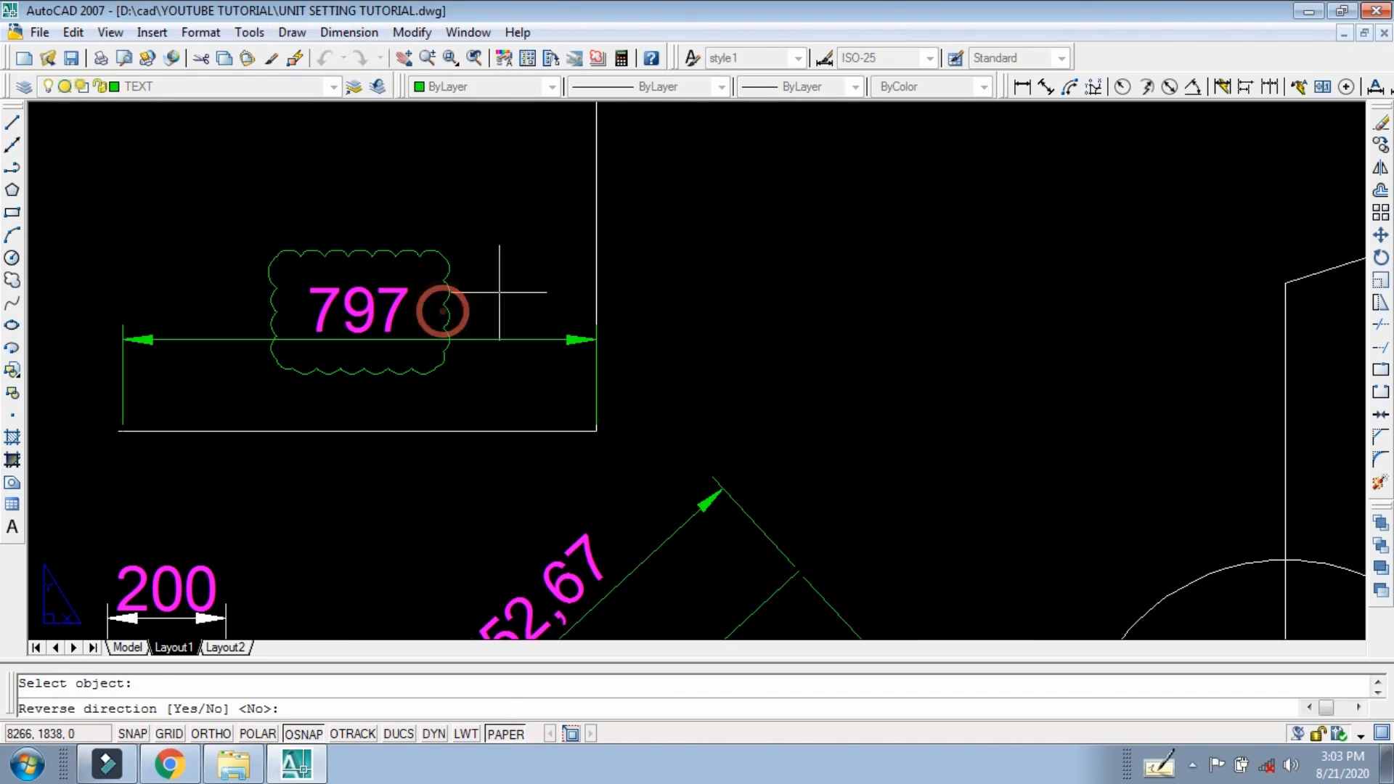
key(Return)
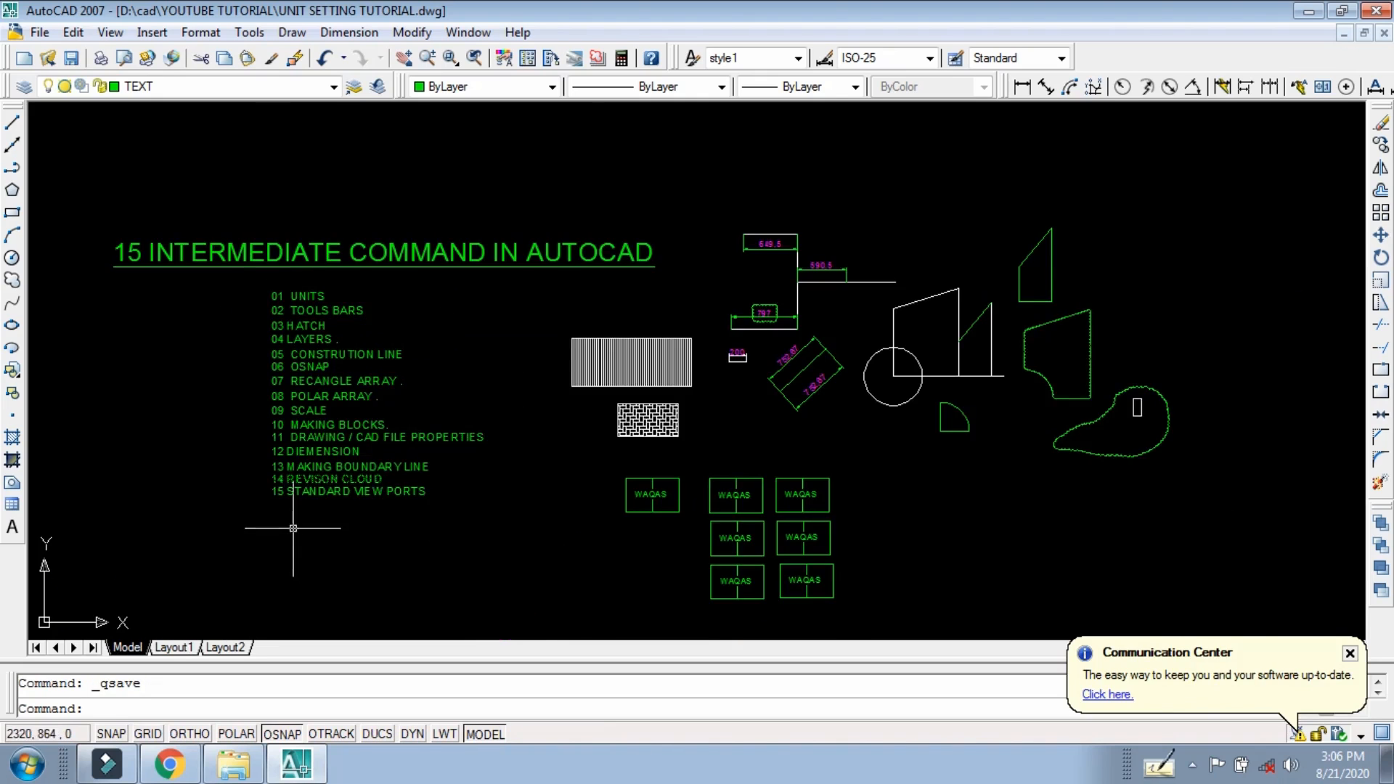
Step: Split the model space display into two side-by-side viewports with the standard Two: Vertical configuration
scroll(218, 472, up, 4)
scroll(192, 465, down, 4)
scroll(451, 560, up, 4)
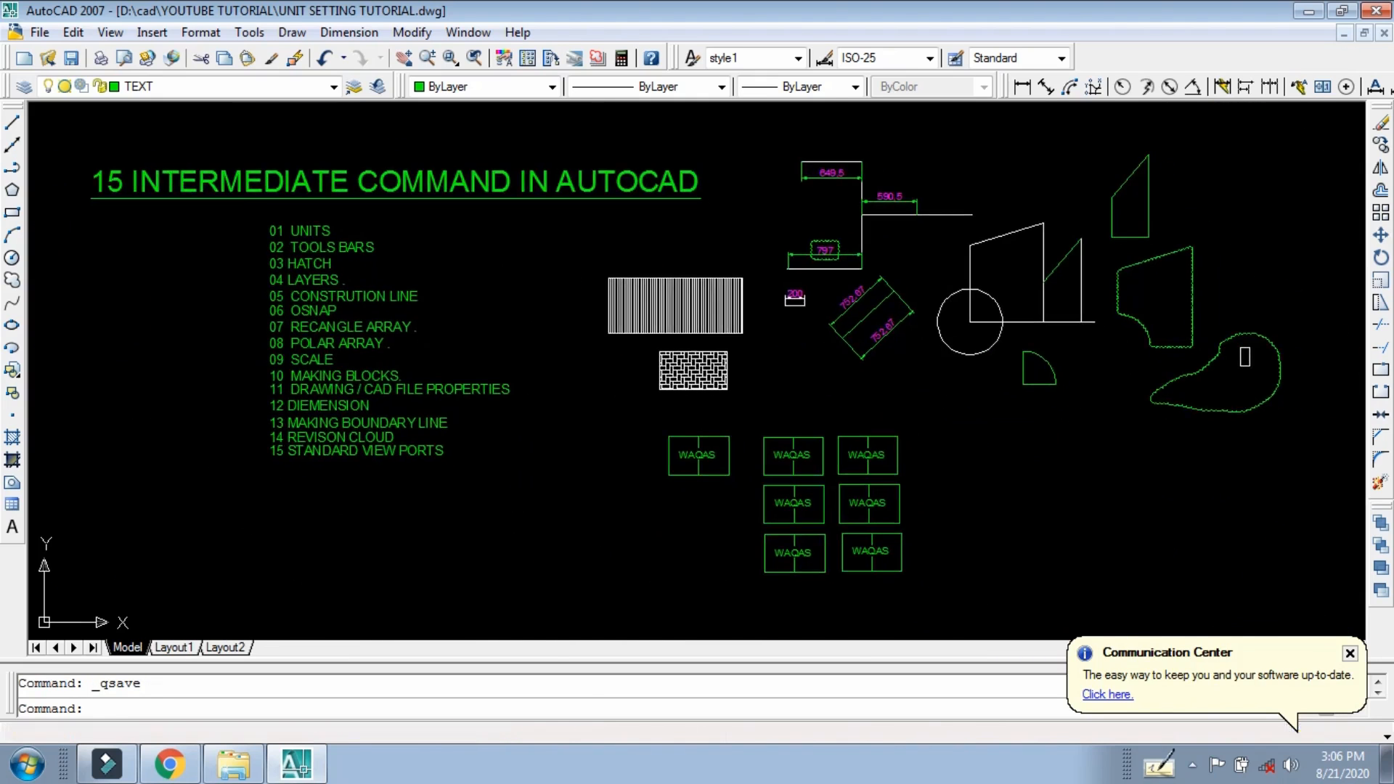
scroll(354, 459, up, 2)
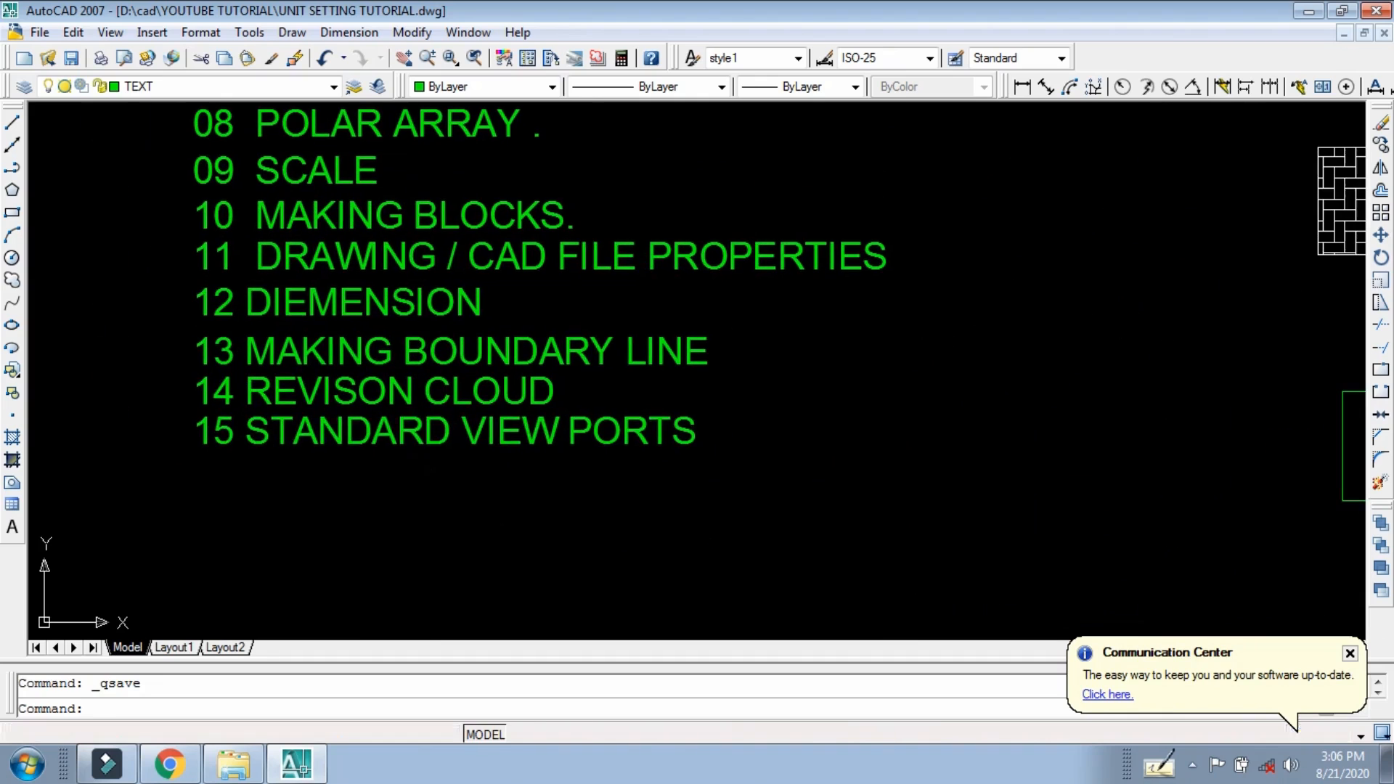
scroll(537, 460, up, 1)
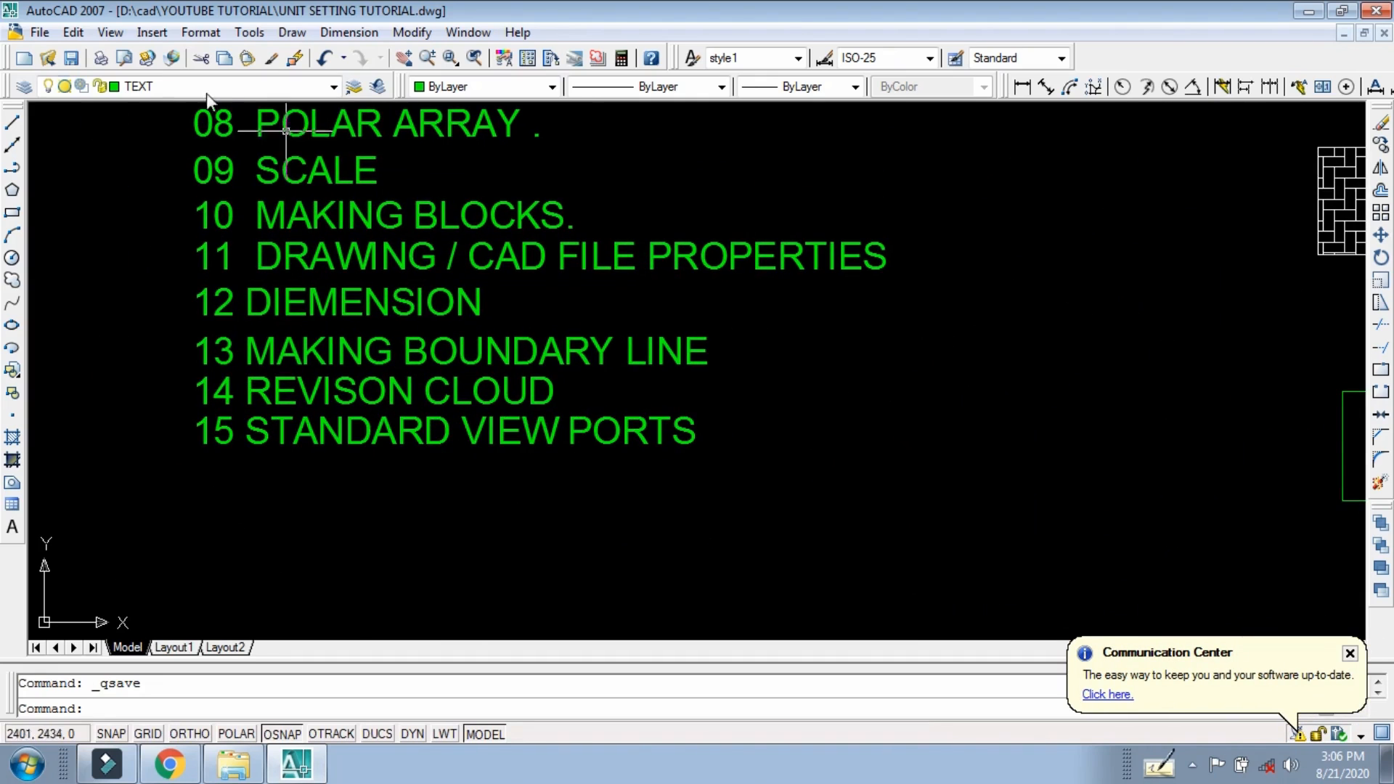
click(111, 32)
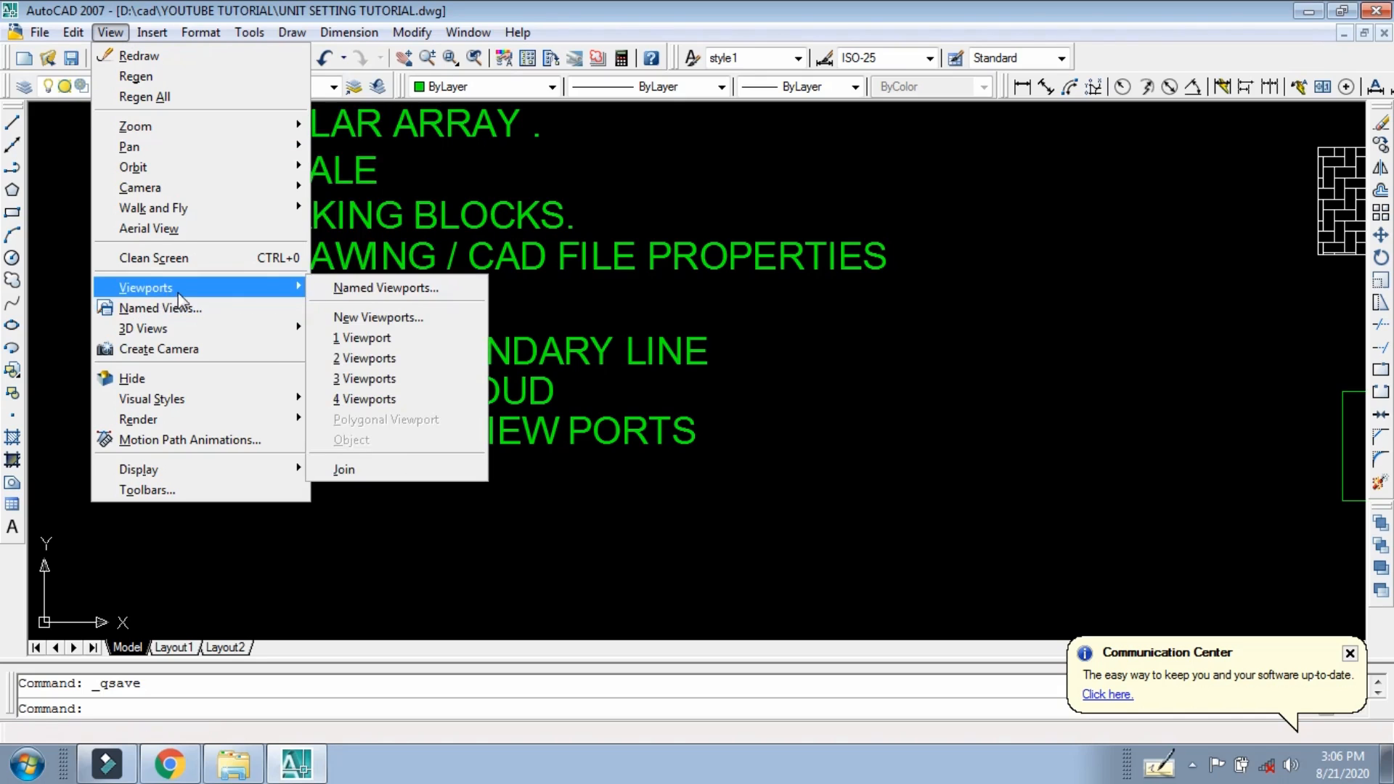
mouse_move(258, 289)
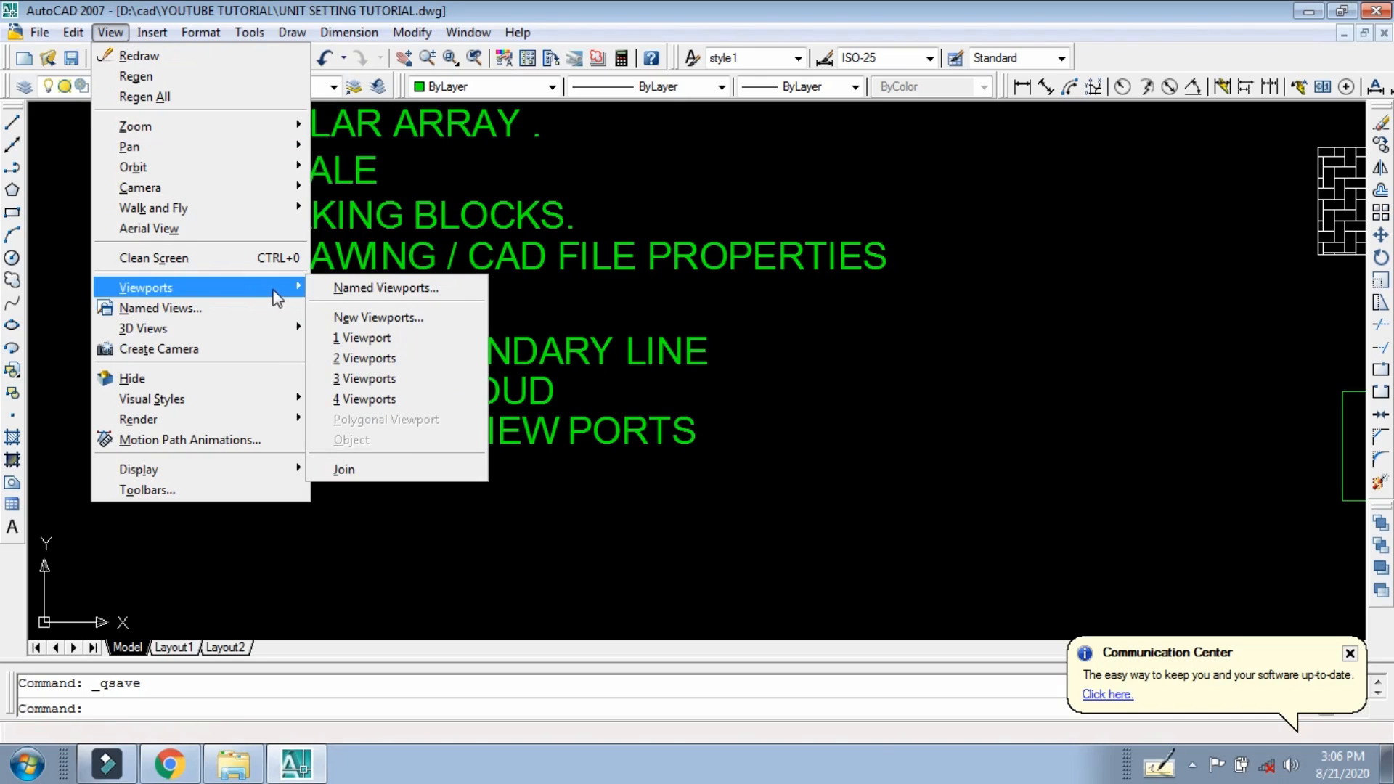
click(407, 320)
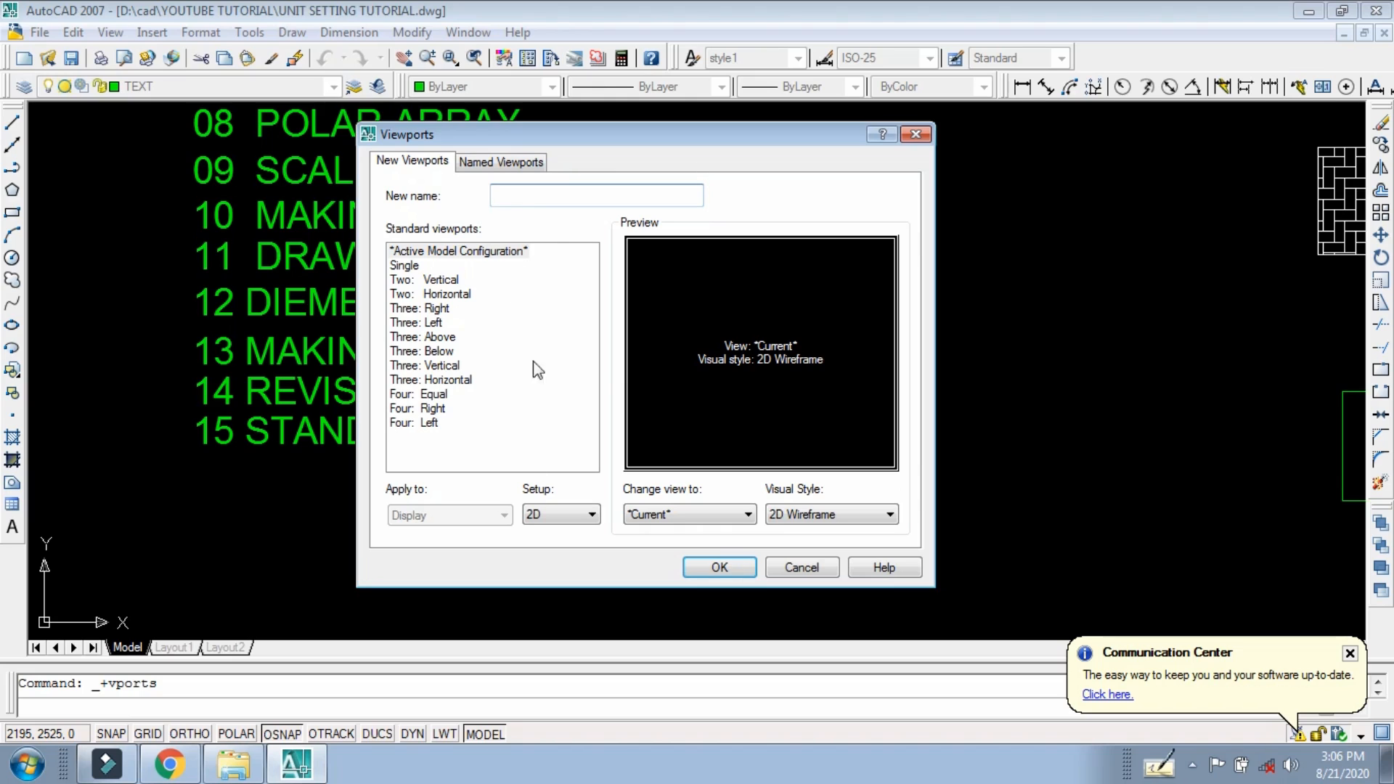
click(411, 267)
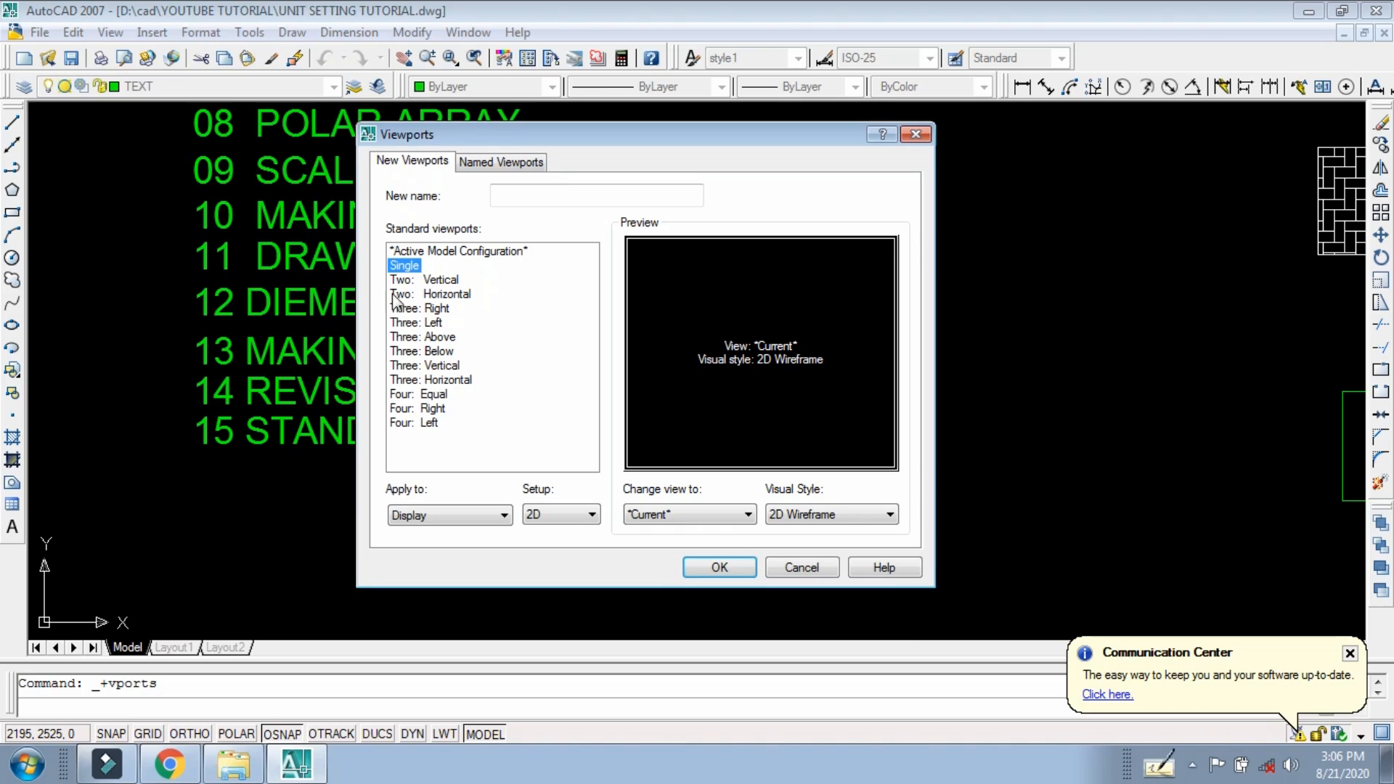
click(426, 279)
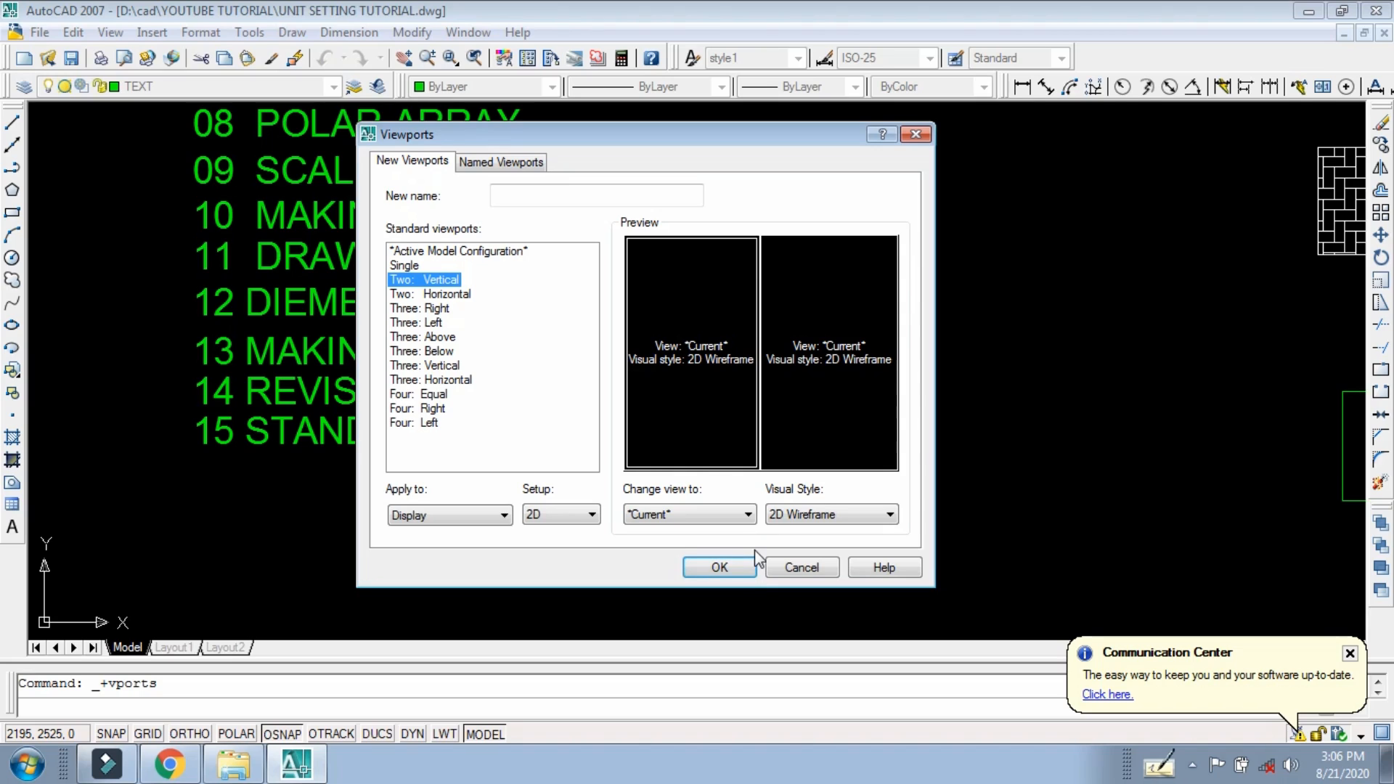
click(719, 567)
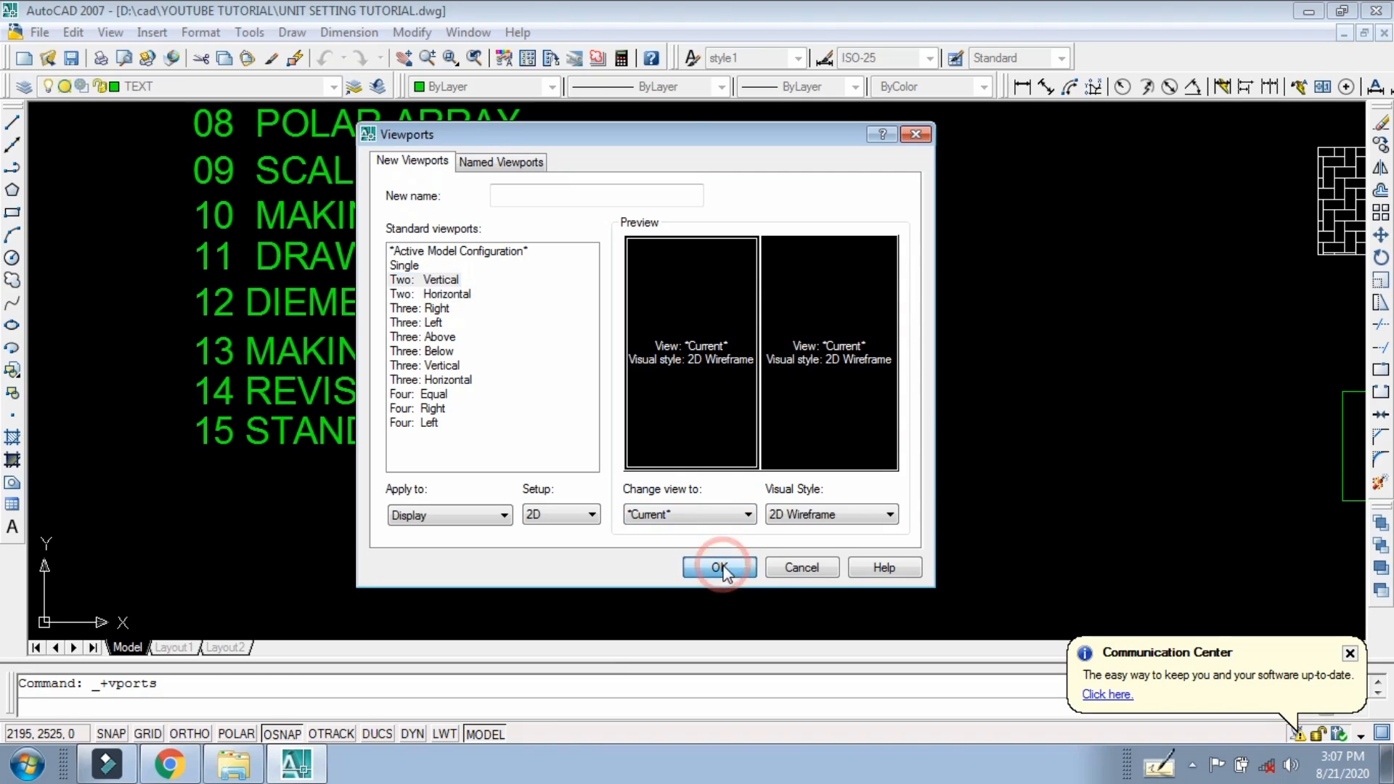
Step: Examine the drawing at different zoom levels in each of the two side-by-side viewports
scroll(528, 466, down, 6)
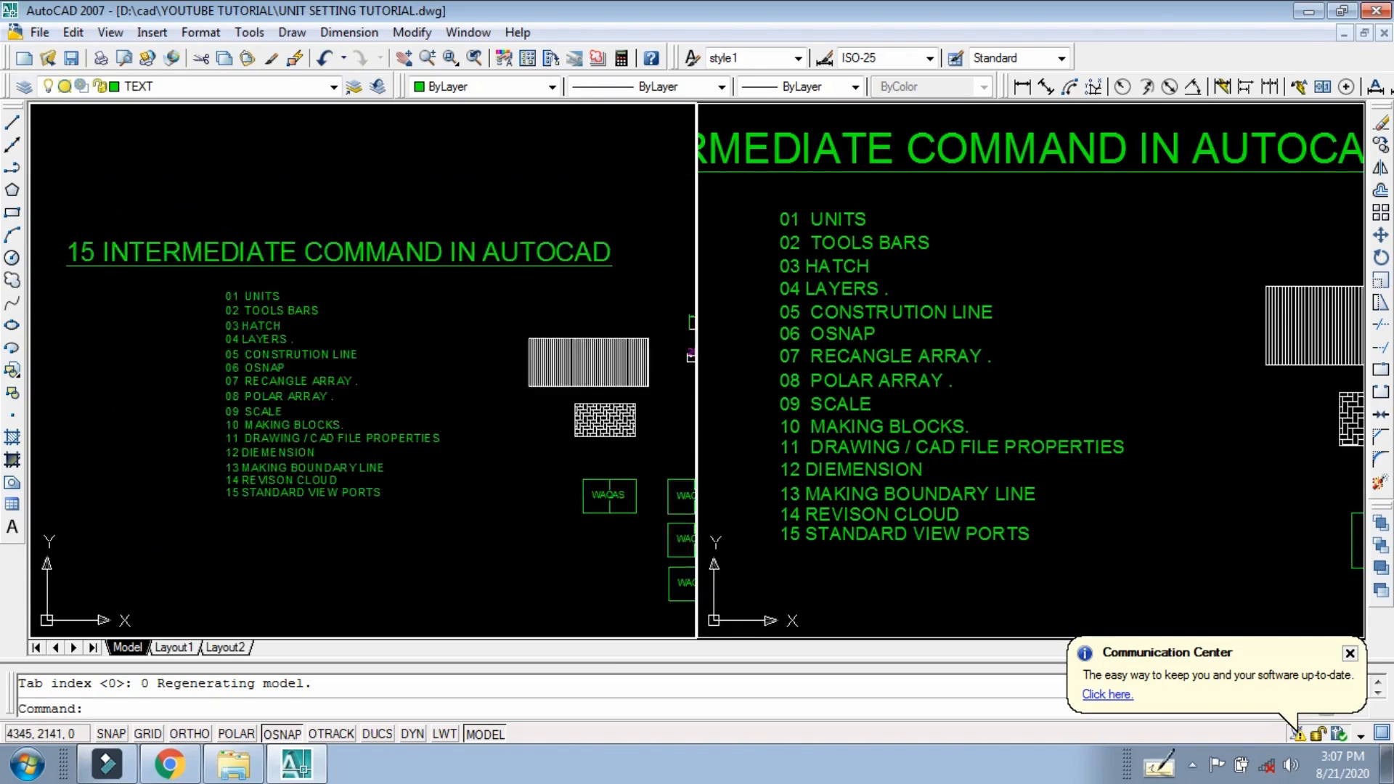
scroll(581, 473, up, 3)
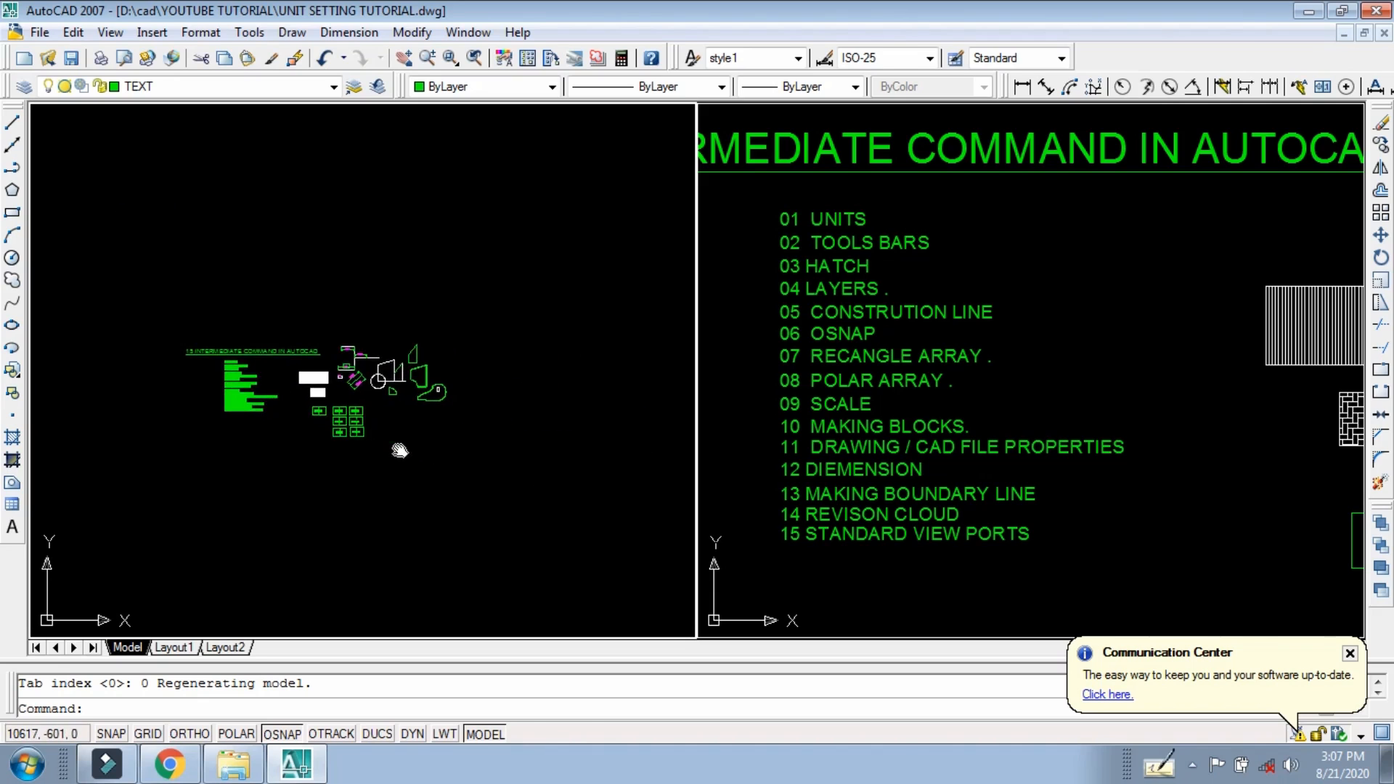
scroll(897, 408, down, 4)
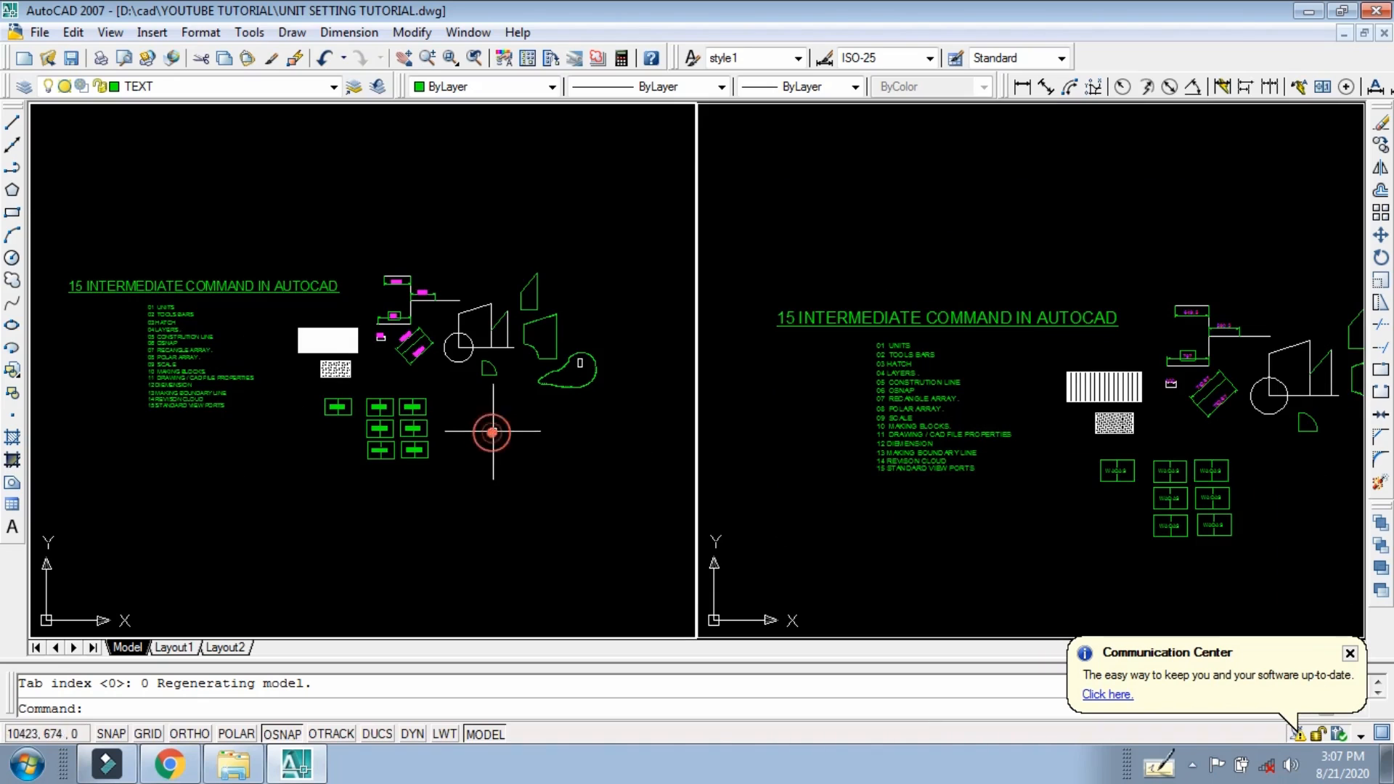
scroll(501, 429, down, 3)
scroll(990, 454, up, 3)
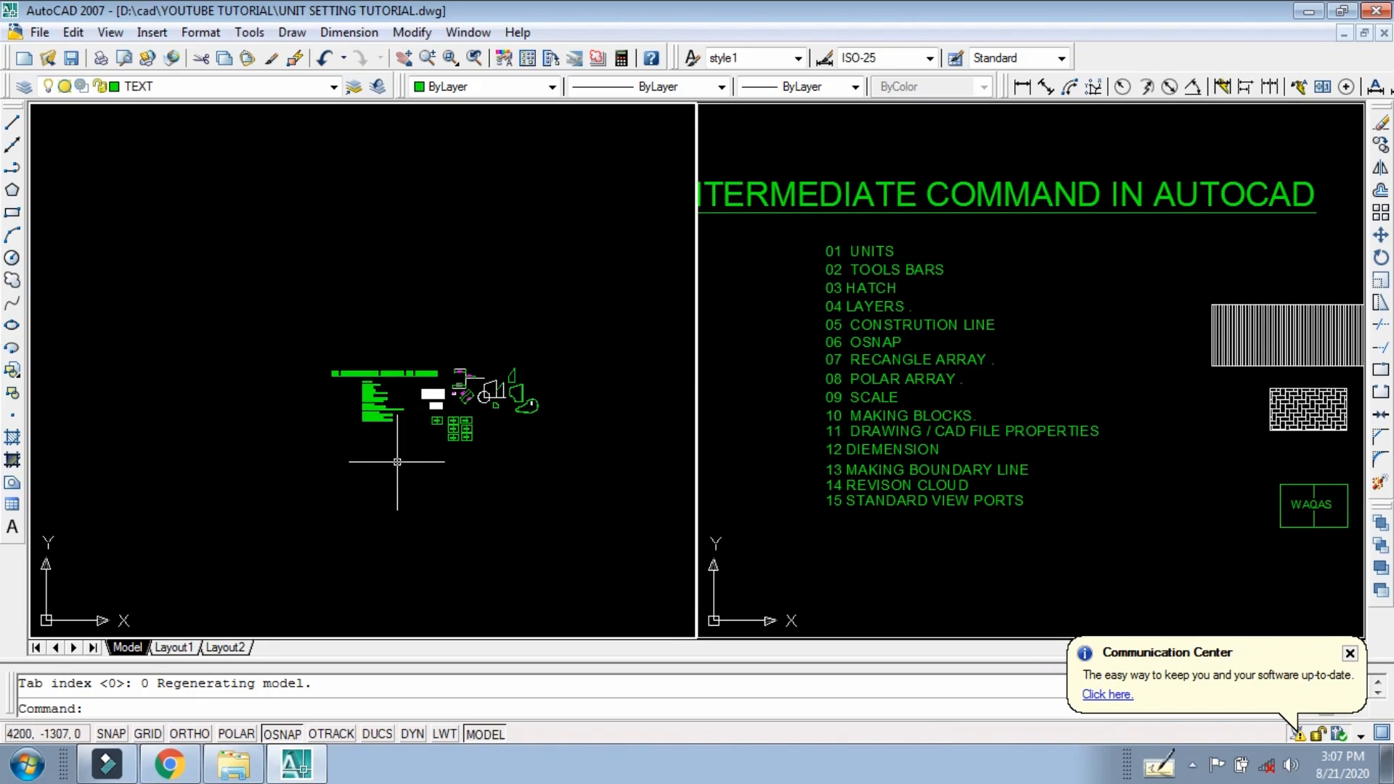
scroll(501, 414, up, 5)
middle_drag(622, 380, 620, 342)
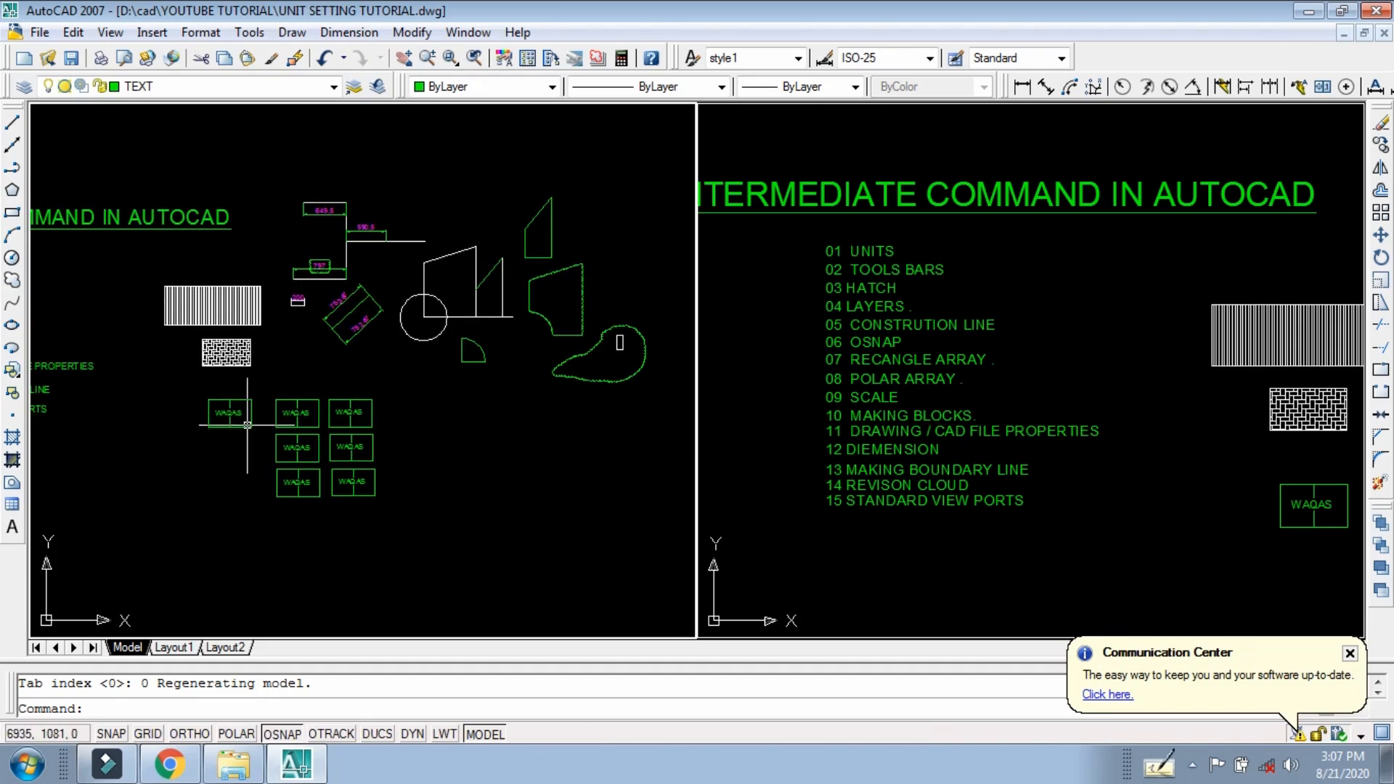
scroll(372, 390, down, 2)
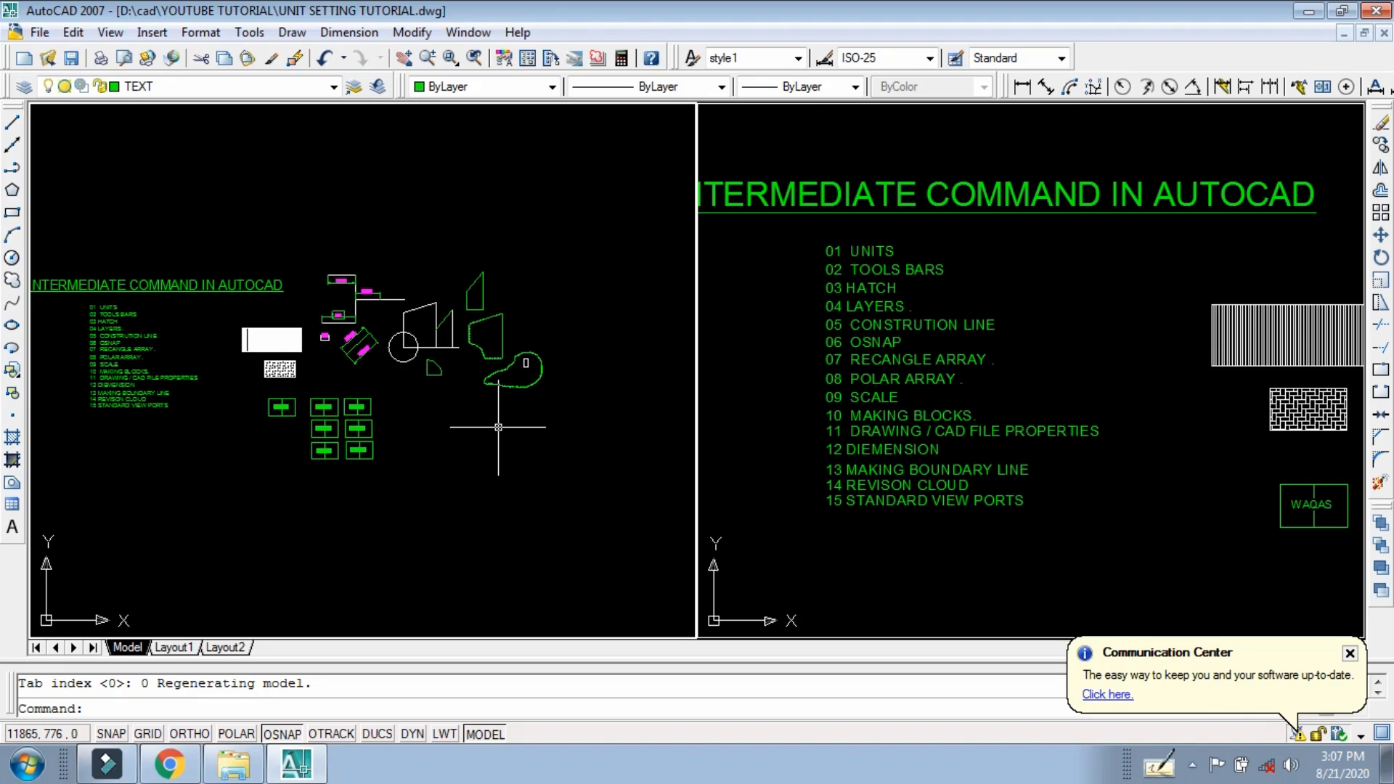
Step: Switch the display to the Two: Horizontal viewport configuration and enlarge the drawing in the upper viewport
click(111, 32)
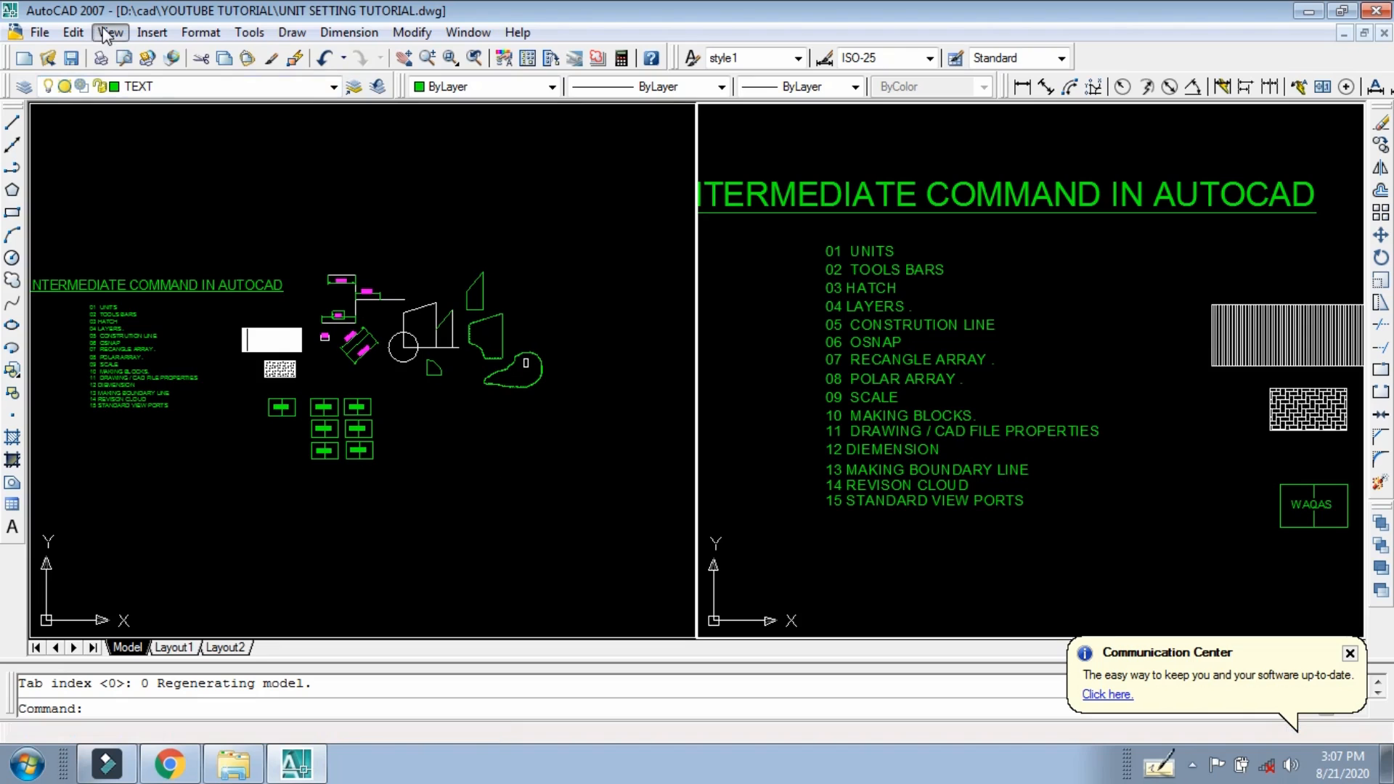
mouse_move(216, 289)
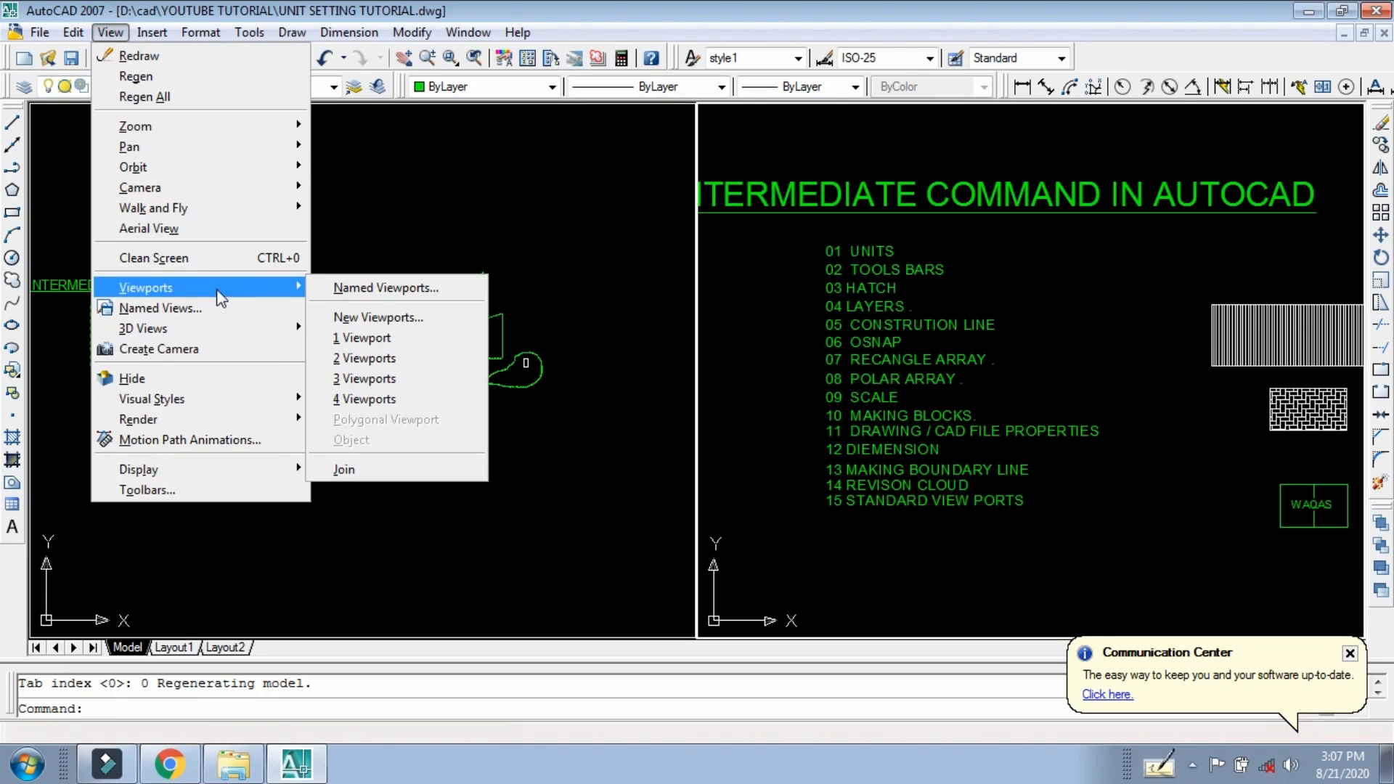
click(391, 325)
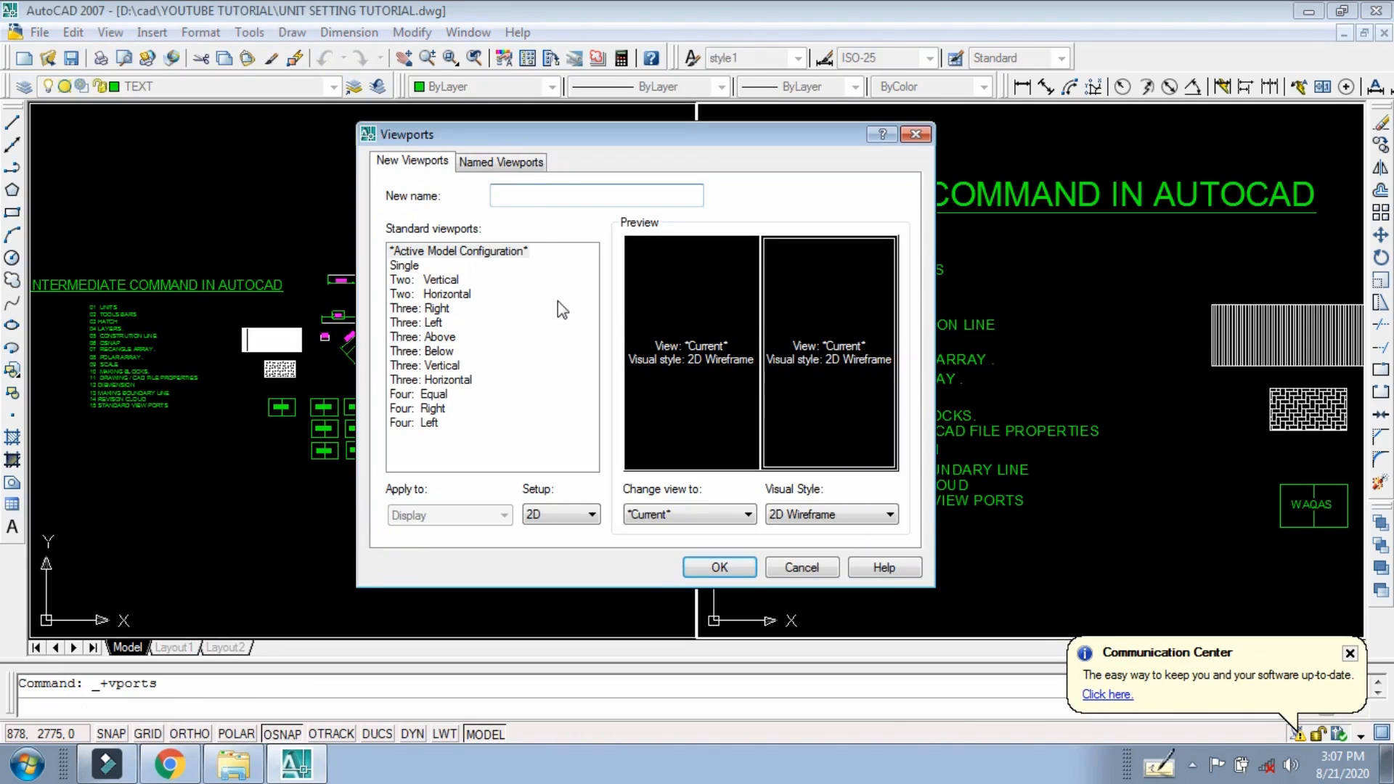
click(440, 295)
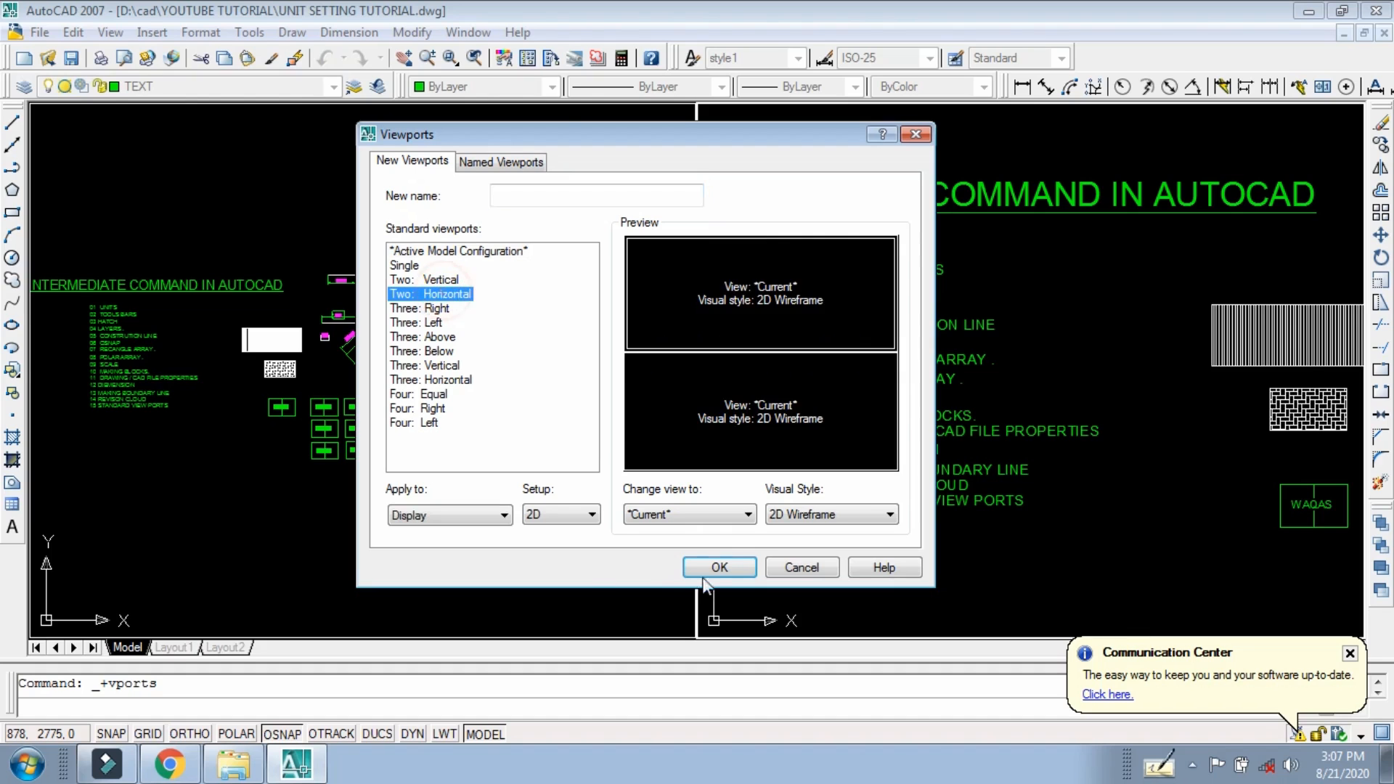
click(718, 565)
click(730, 330)
click(774, 302)
scroll(645, 325, up, 5)
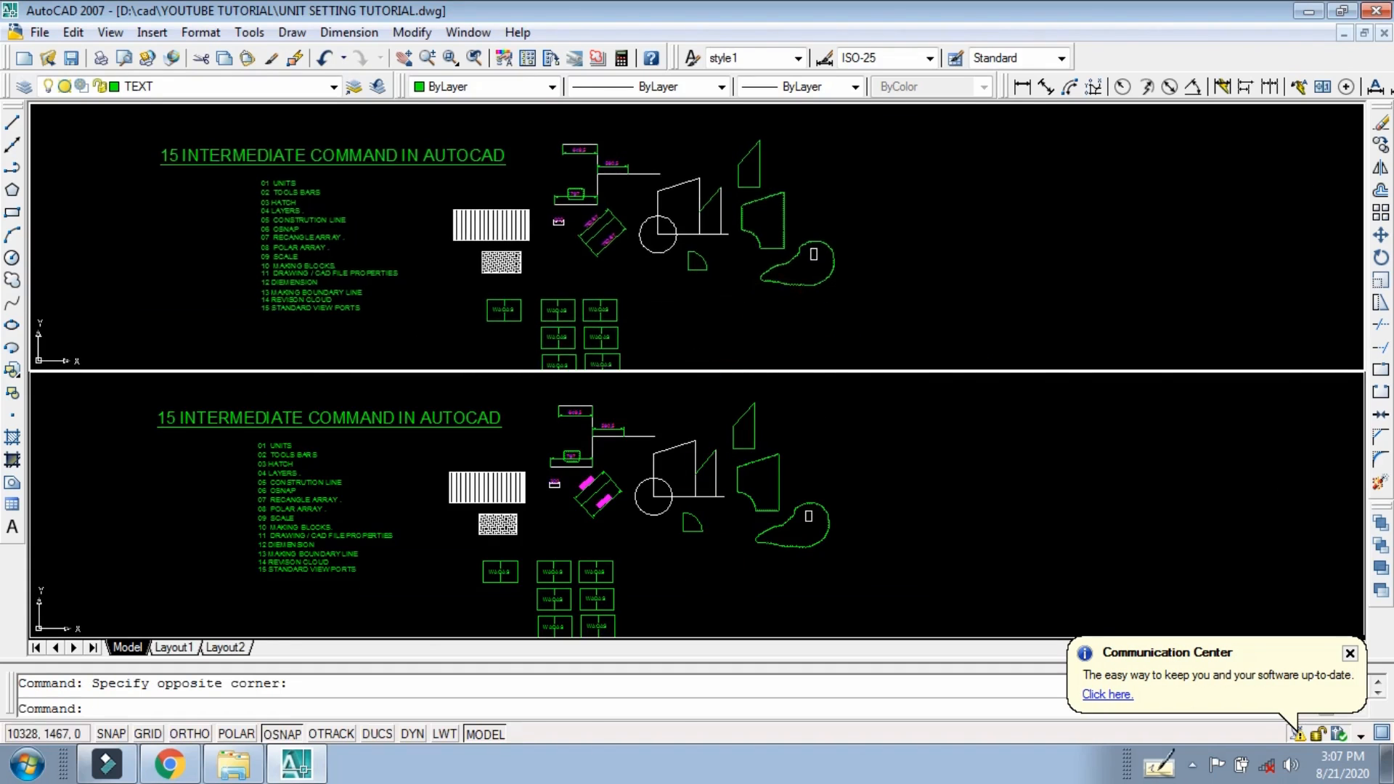
Step: Divide the display into three viewports using the standard Three: Right configuration
click(111, 32)
mouse_move(247, 289)
click(382, 317)
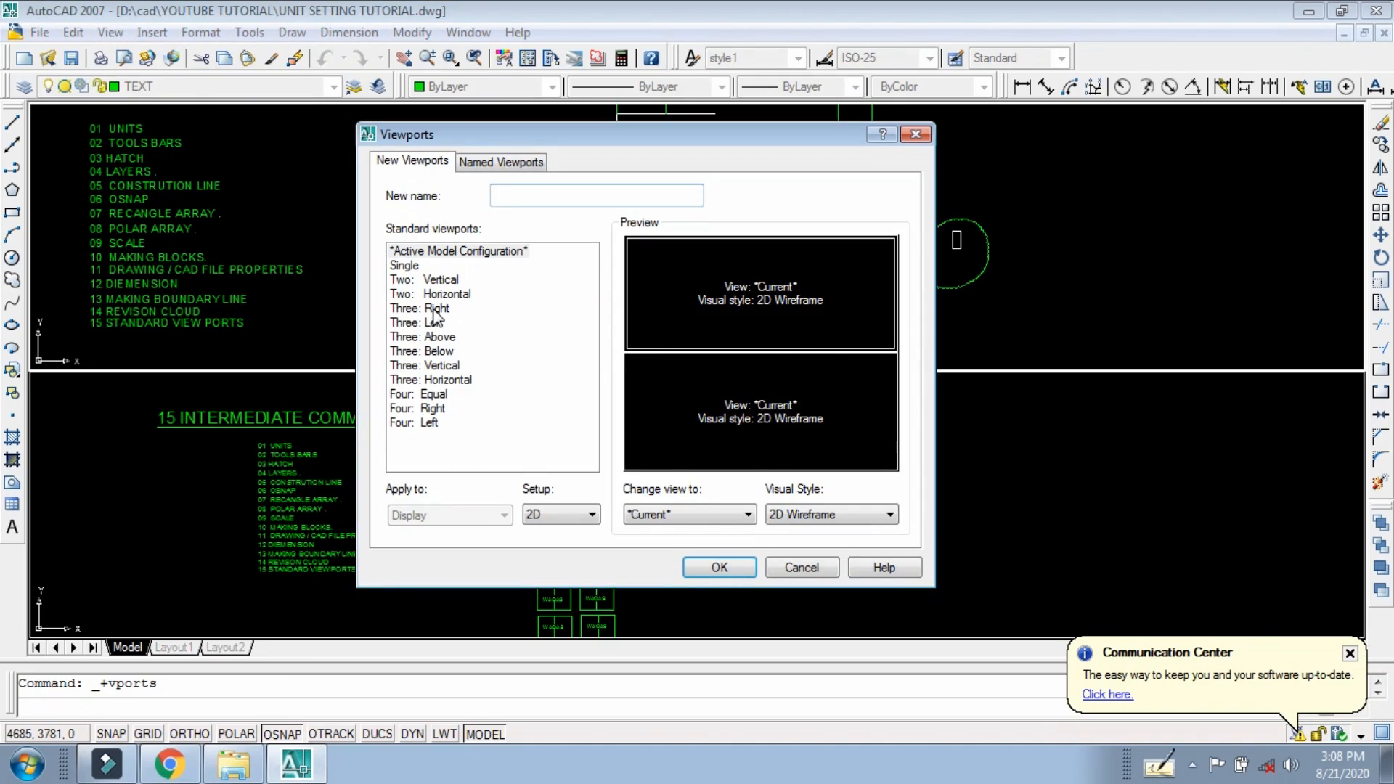
click(435, 310)
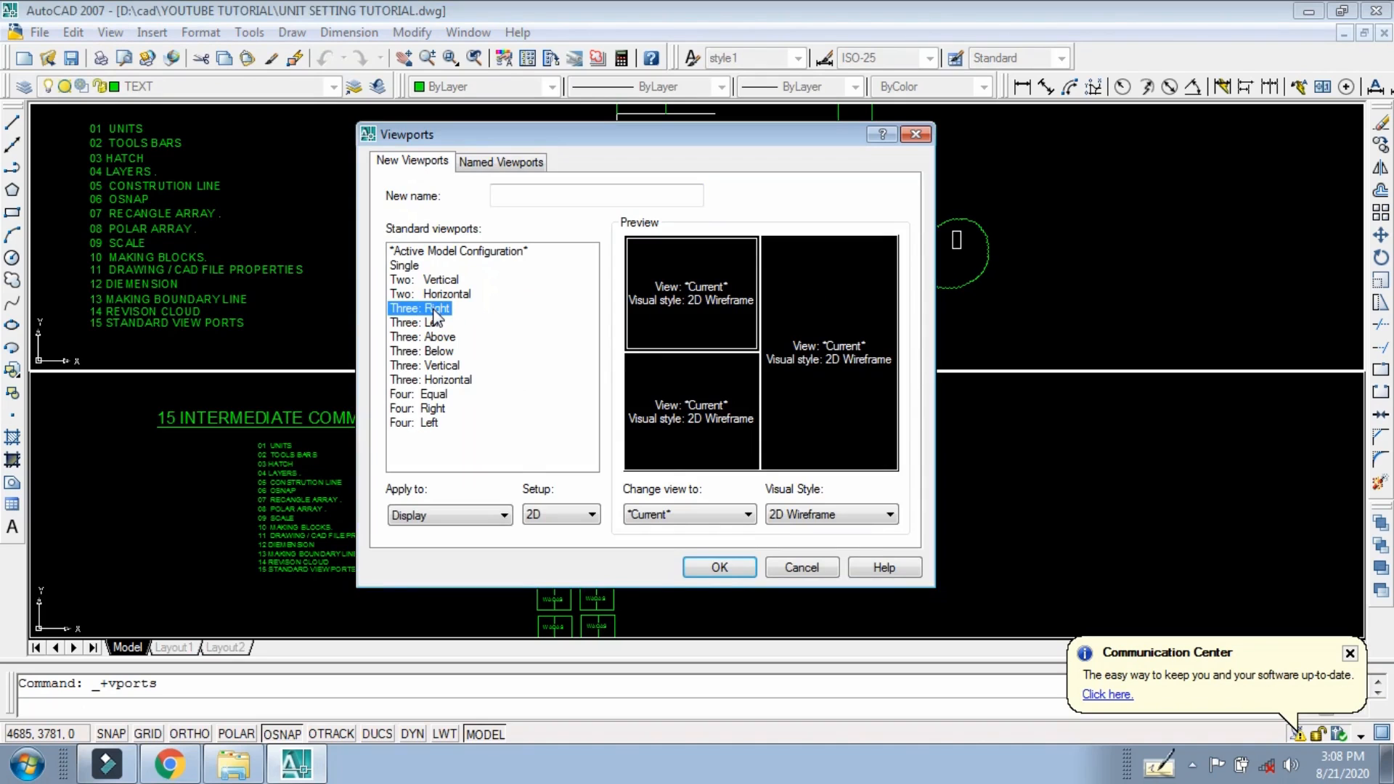
click(725, 574)
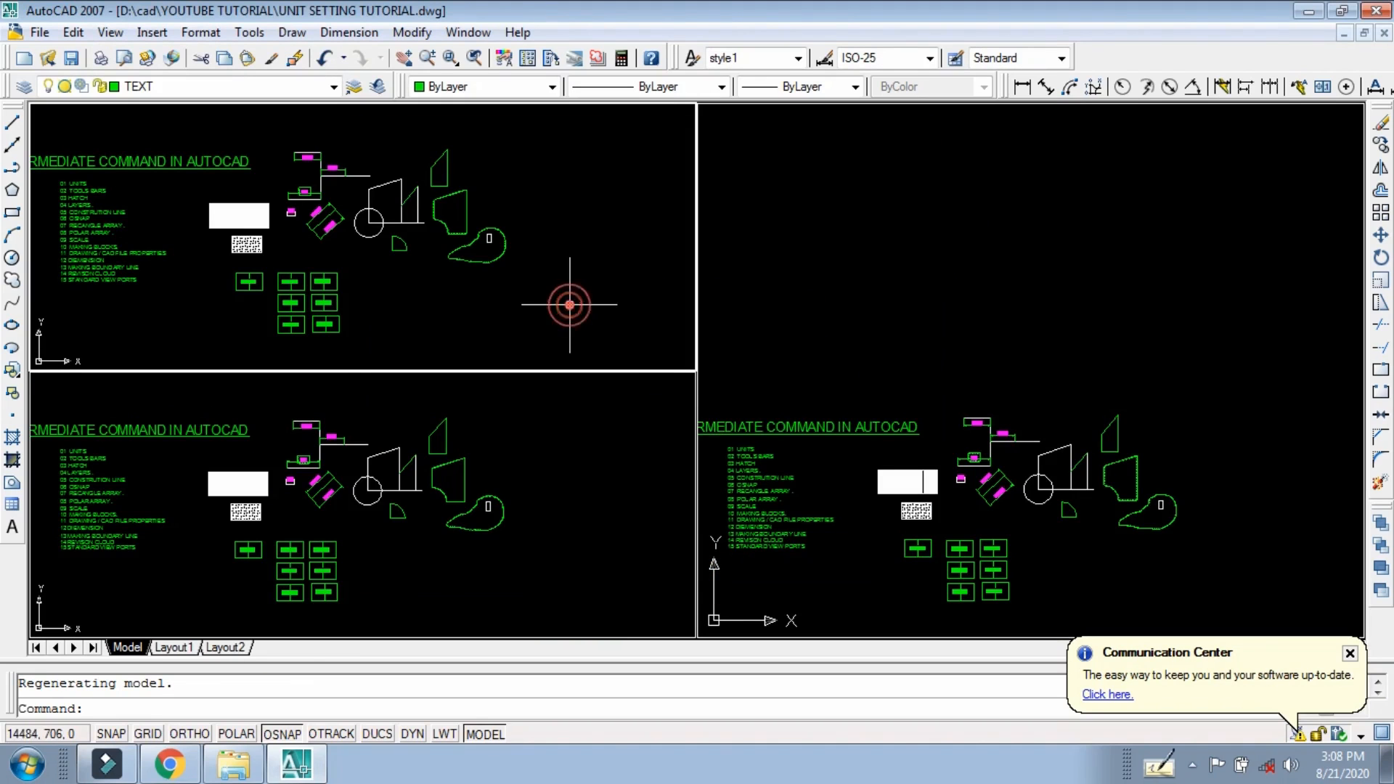
Step: Fit the whole drawing in the tall viewport, and select the second block in the middle row of the block grid in the upper small viewport
click(837, 391)
scroll(981, 479, down, 5)
scroll(971, 536, up, 5)
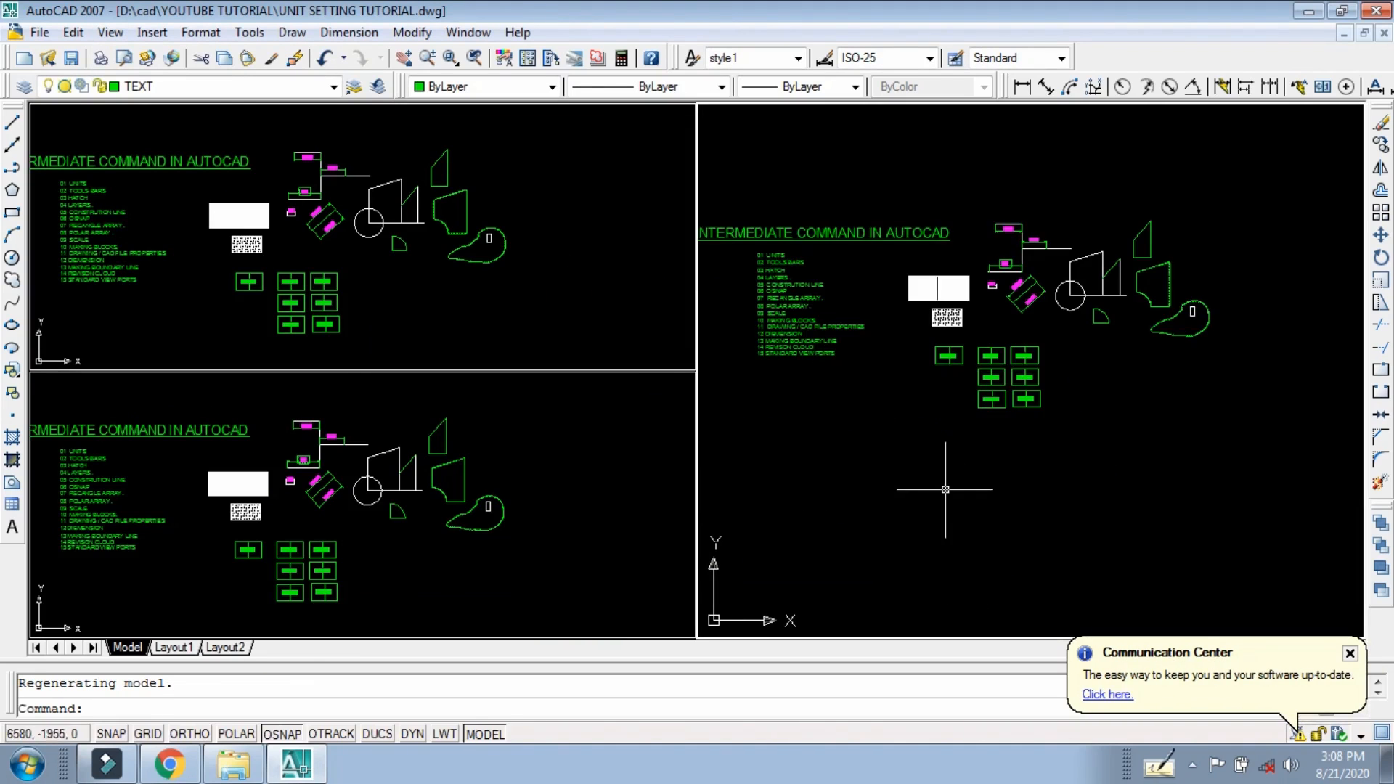
click(598, 270)
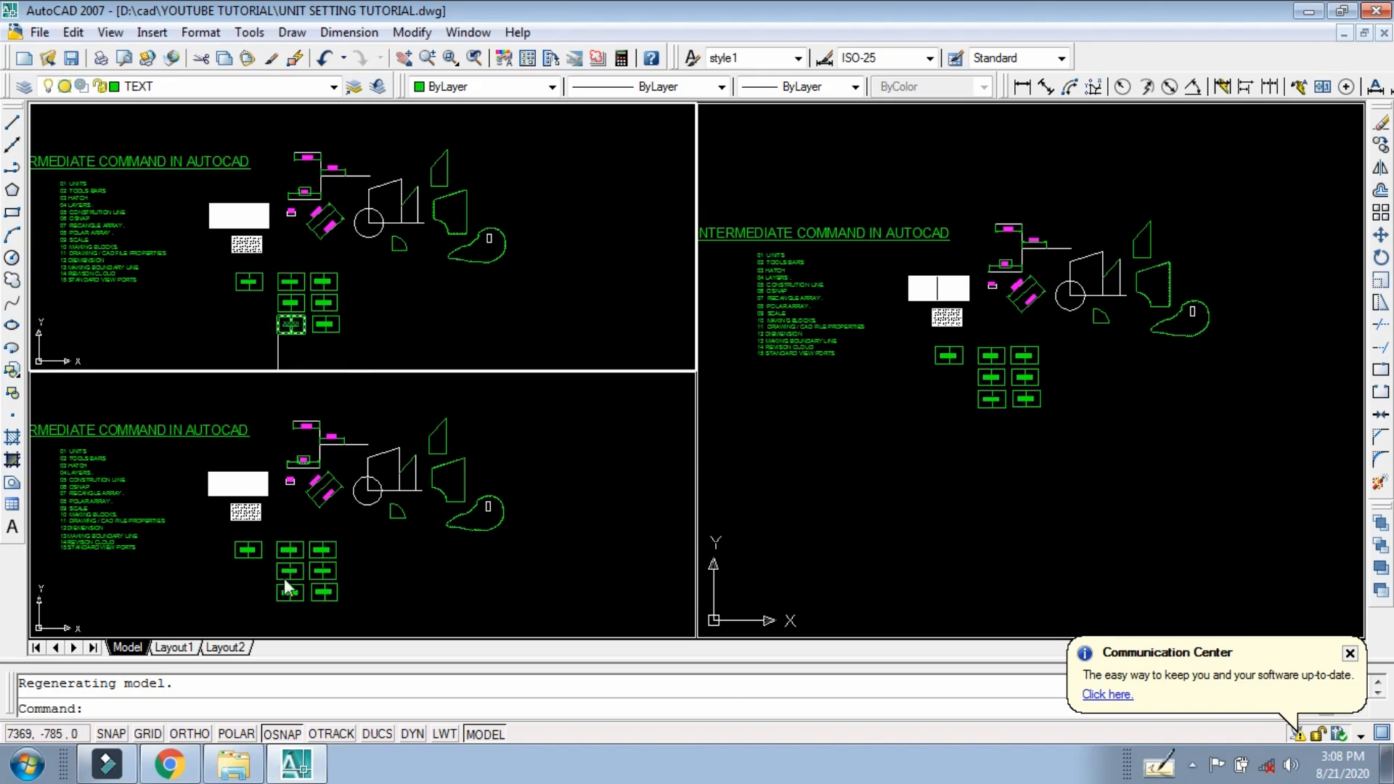
click(330, 309)
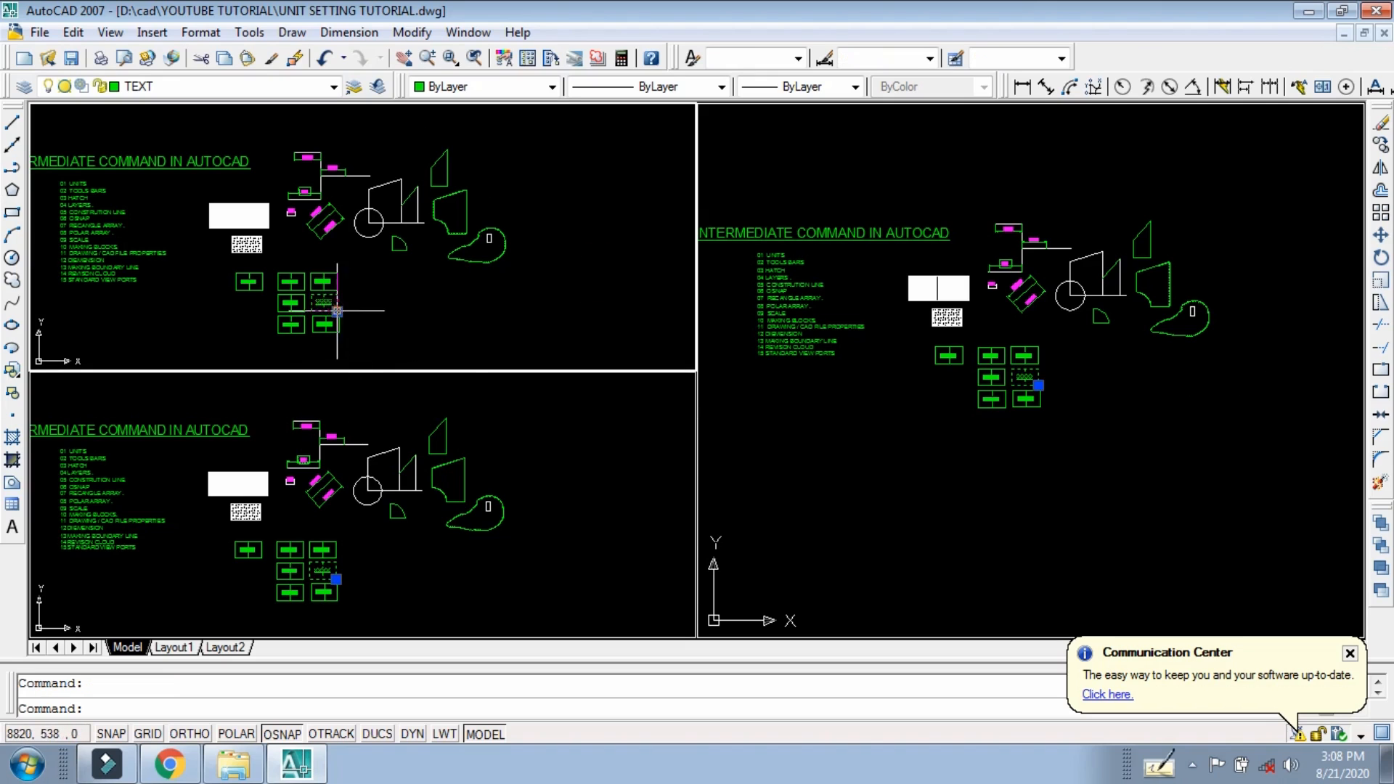
Step: Examine the command list in the tall viewport, the blocks close up in the upper small one, and the whole drawing in the lower one
click(1088, 376)
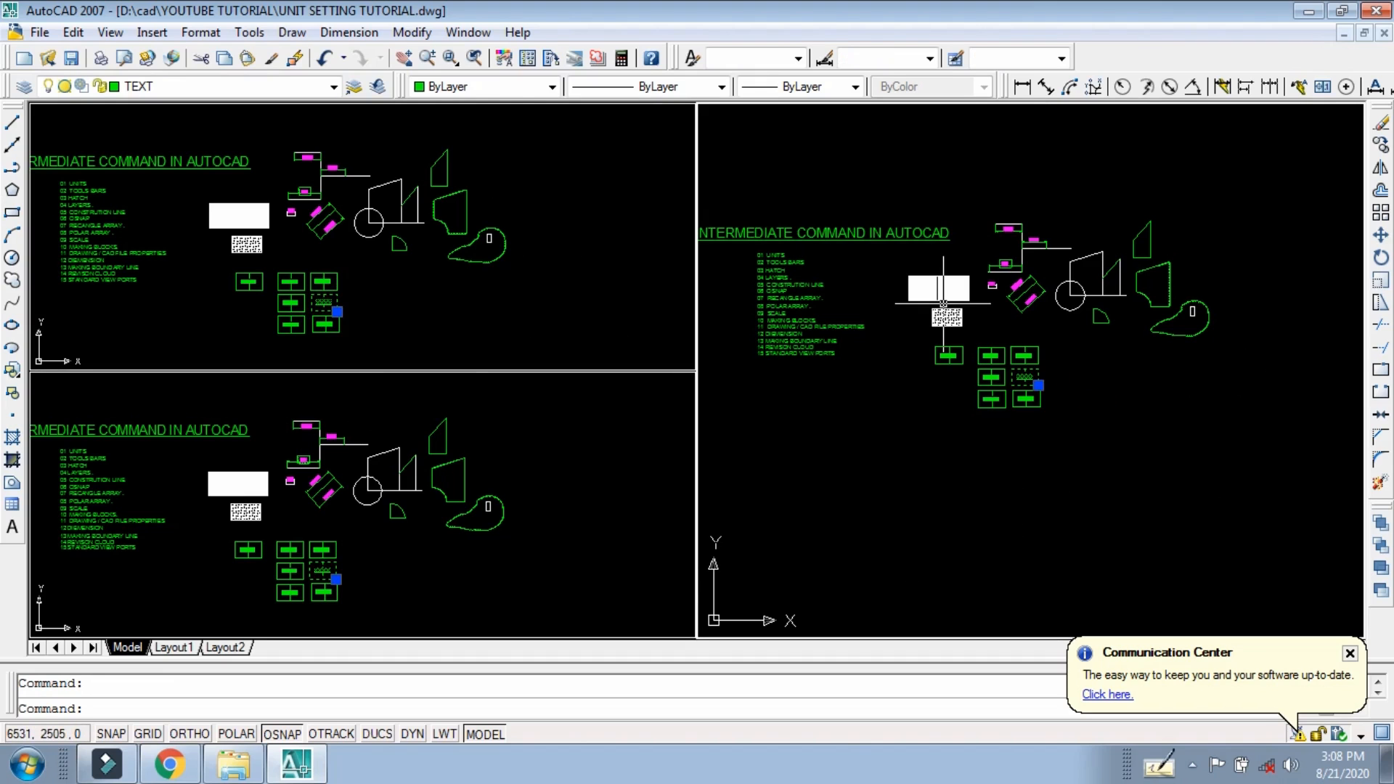
scroll(770, 296, up, 4)
middle_drag(860, 360, 996, 370)
scroll(997, 371, down, 1)
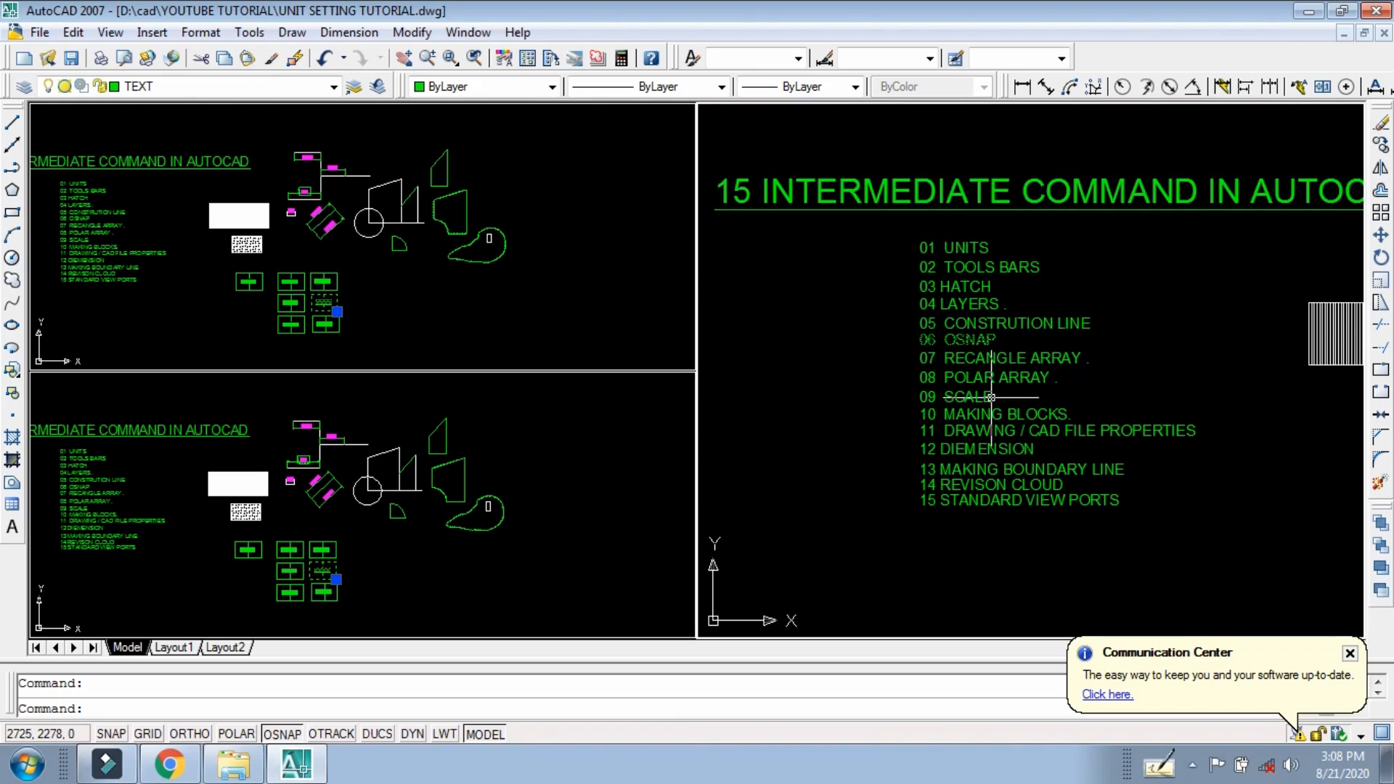
click(602, 285)
scroll(98, 249, up, 3)
middle_drag(352, 266, 177, 269)
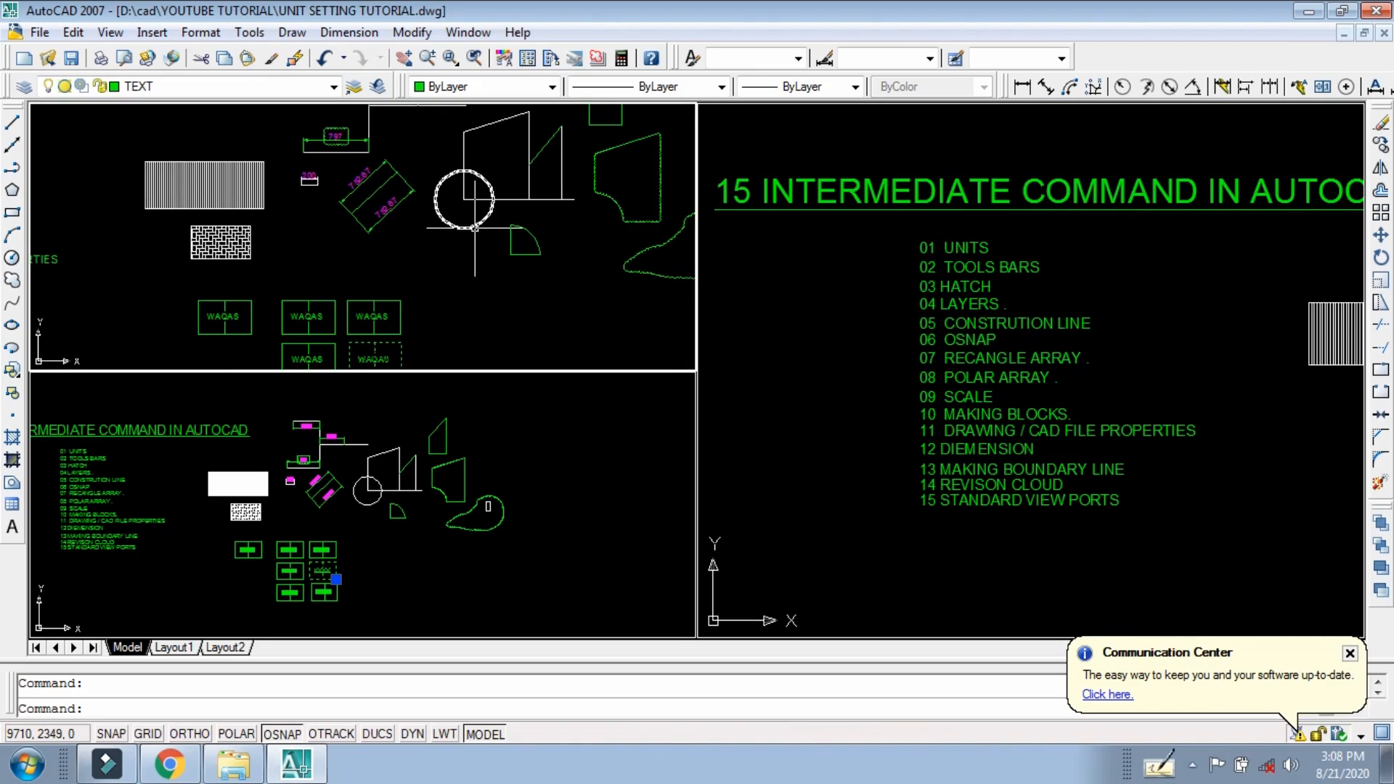
scroll(430, 367, up, 1)
click(398, 512)
scroll(333, 479, down, 2)
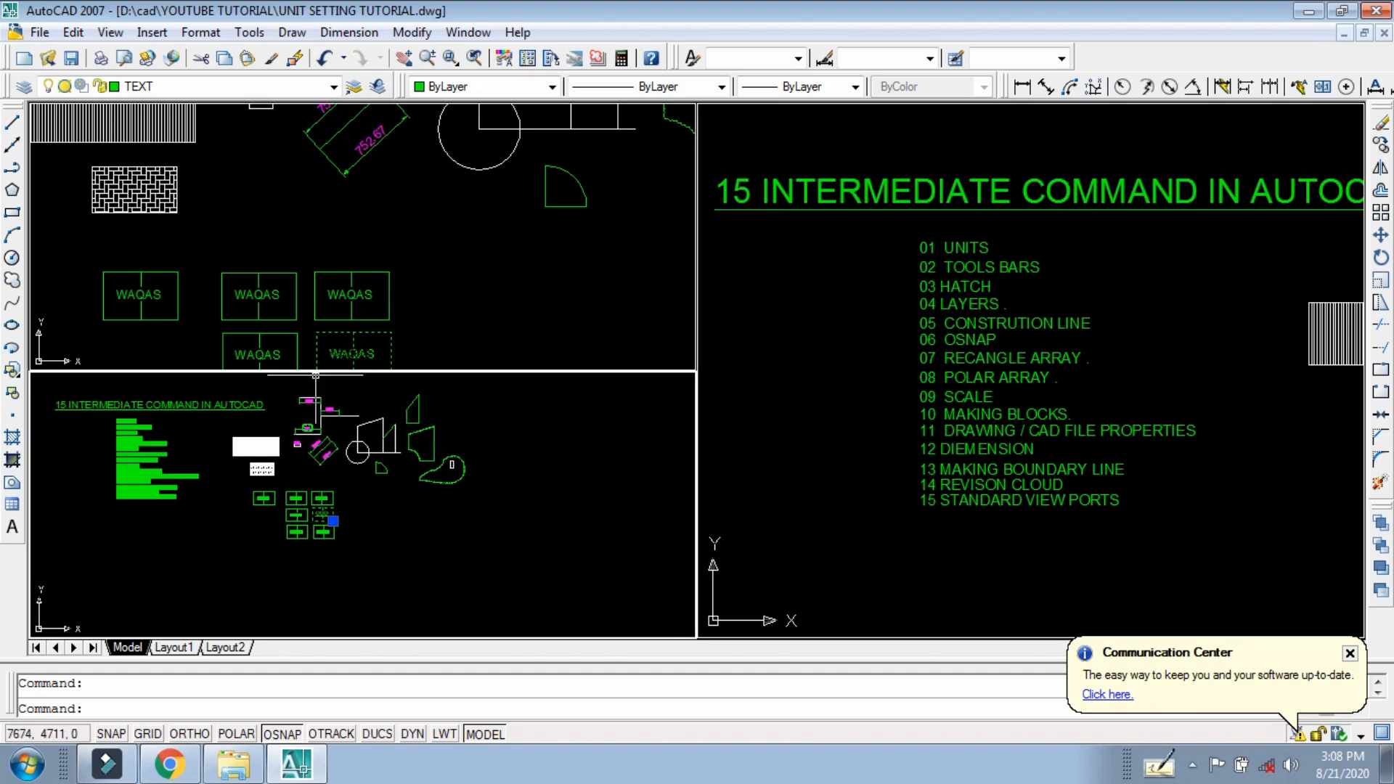
Step: Add list lines 14 and 15 to the selection in the tall viewport and show the whole drawing in the upper small viewport
click(686, 503)
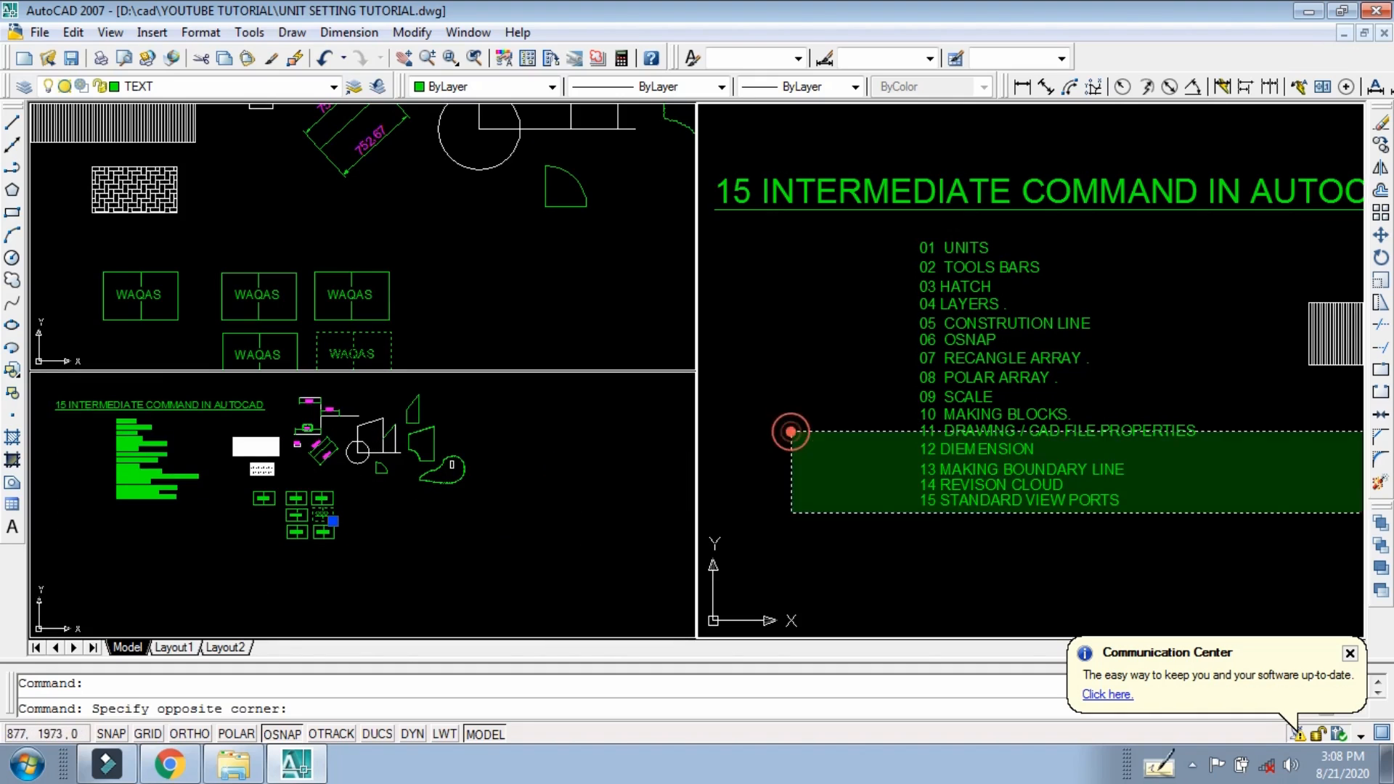
click(910, 514)
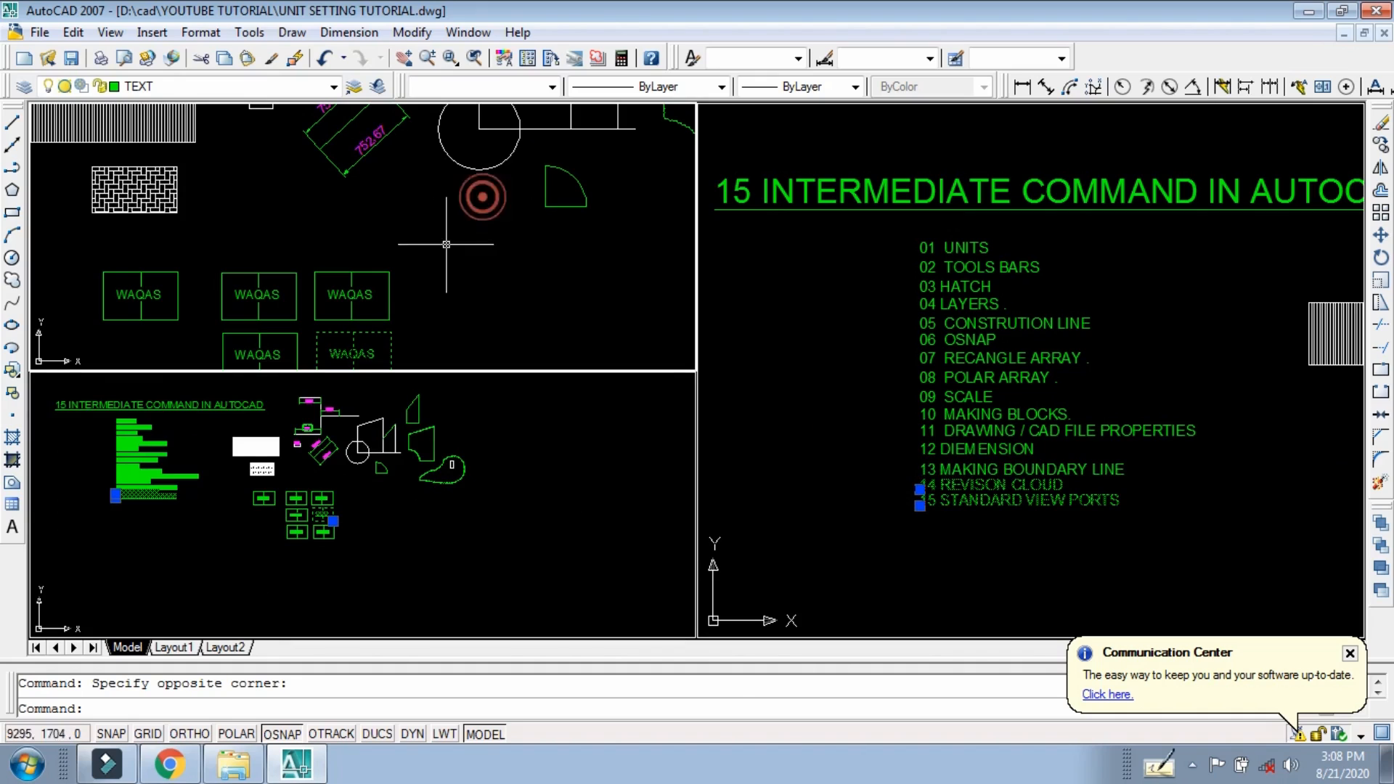
scroll(402, 263, down, 3)
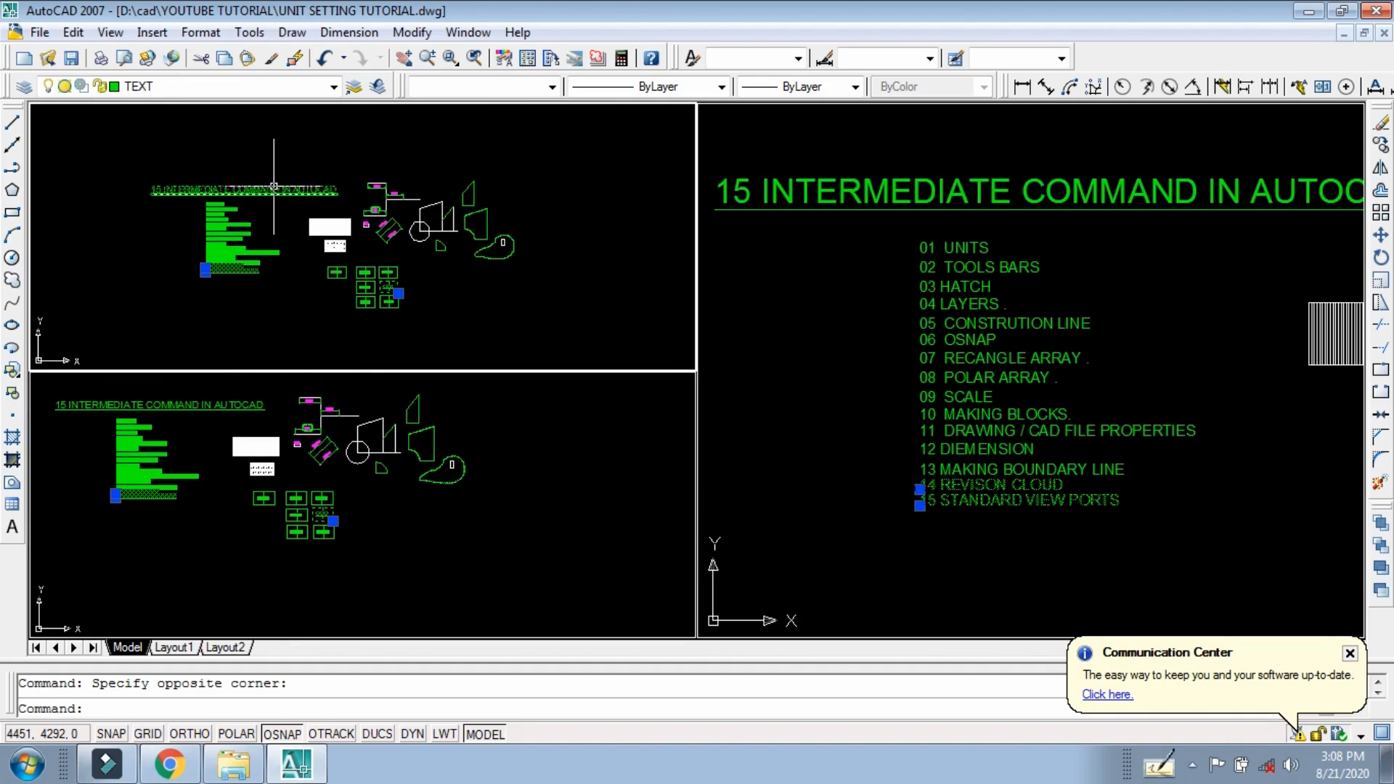
Step: Preview the standard viewport configurations Three: Above, Three: Vertical, Three: Horizontal, Four: Equal, Four: Right and Four: Left for a new layout
click(110, 32)
mouse_move(232, 294)
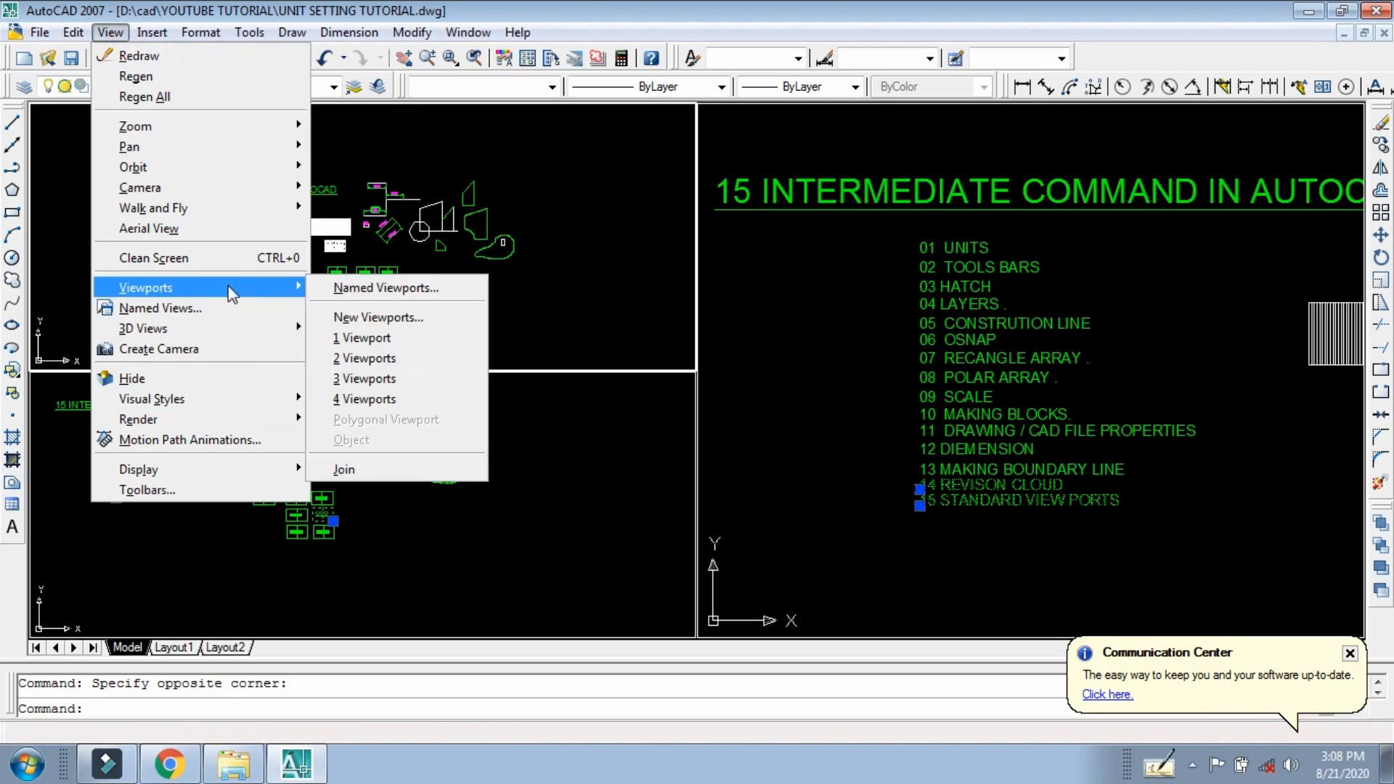
click(393, 318)
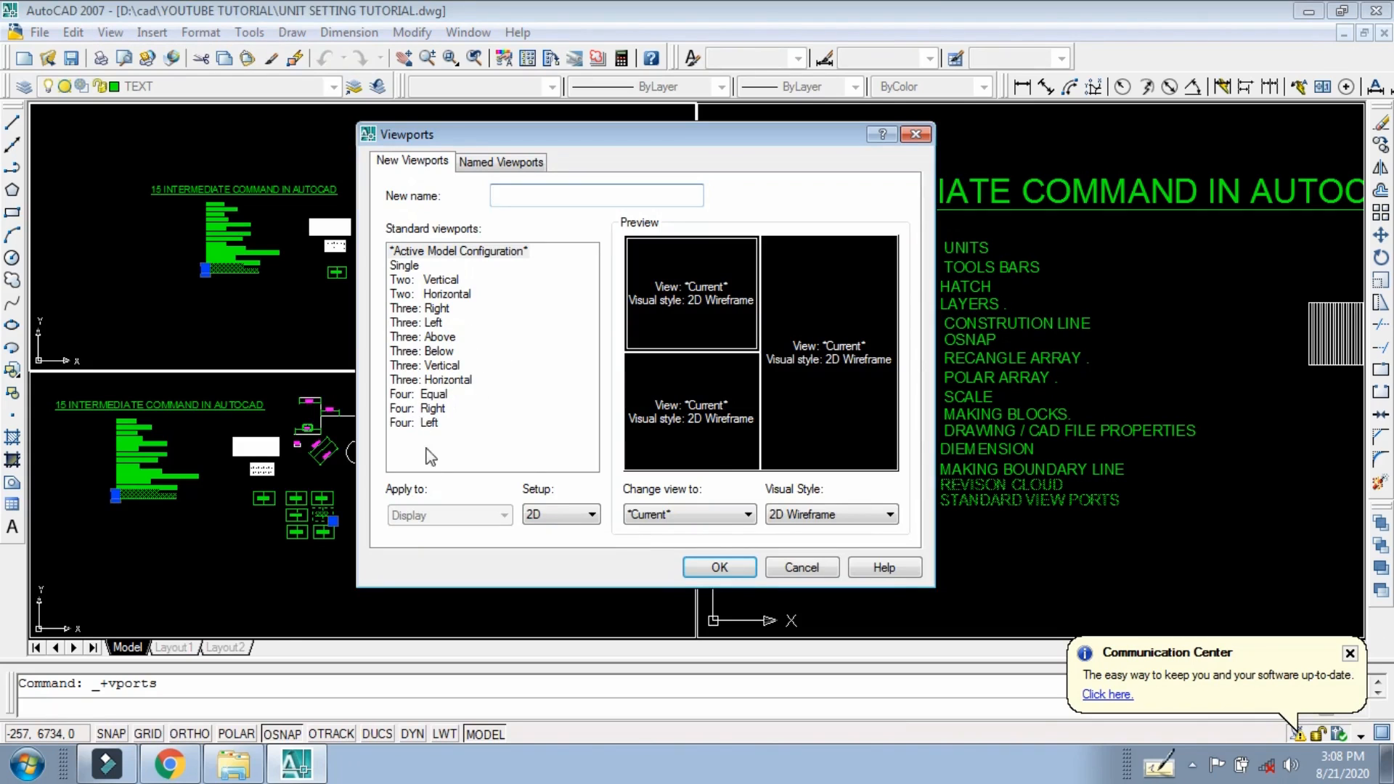
click(439, 365)
click(434, 336)
click(438, 365)
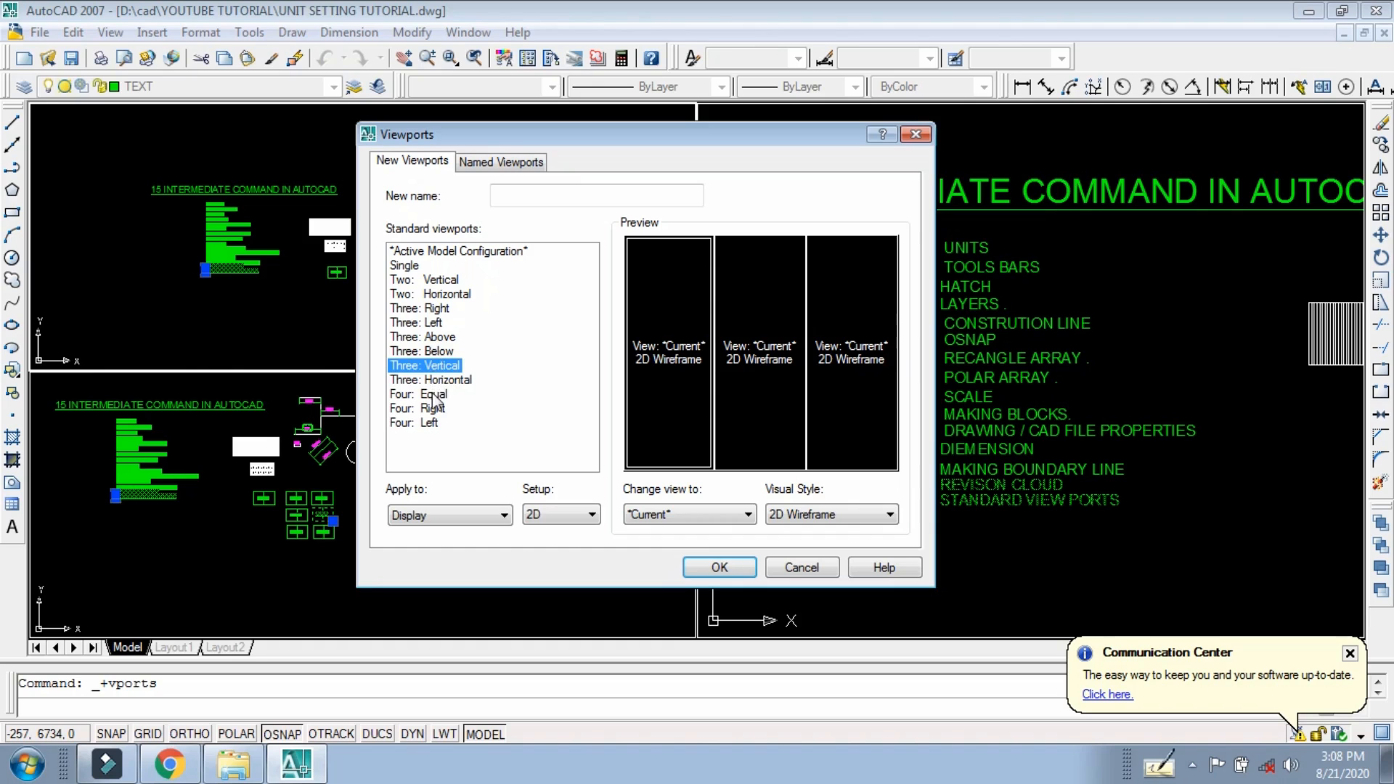
click(436, 380)
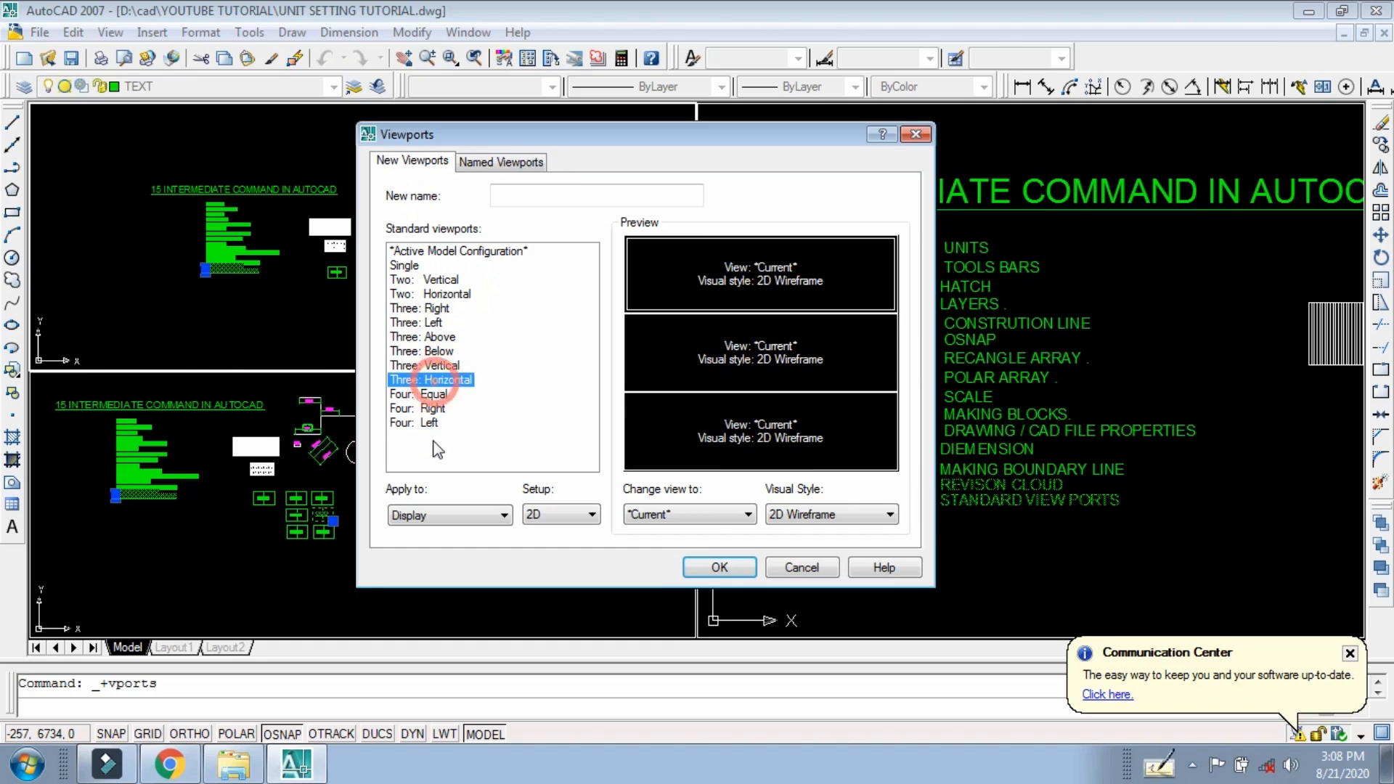
click(439, 395)
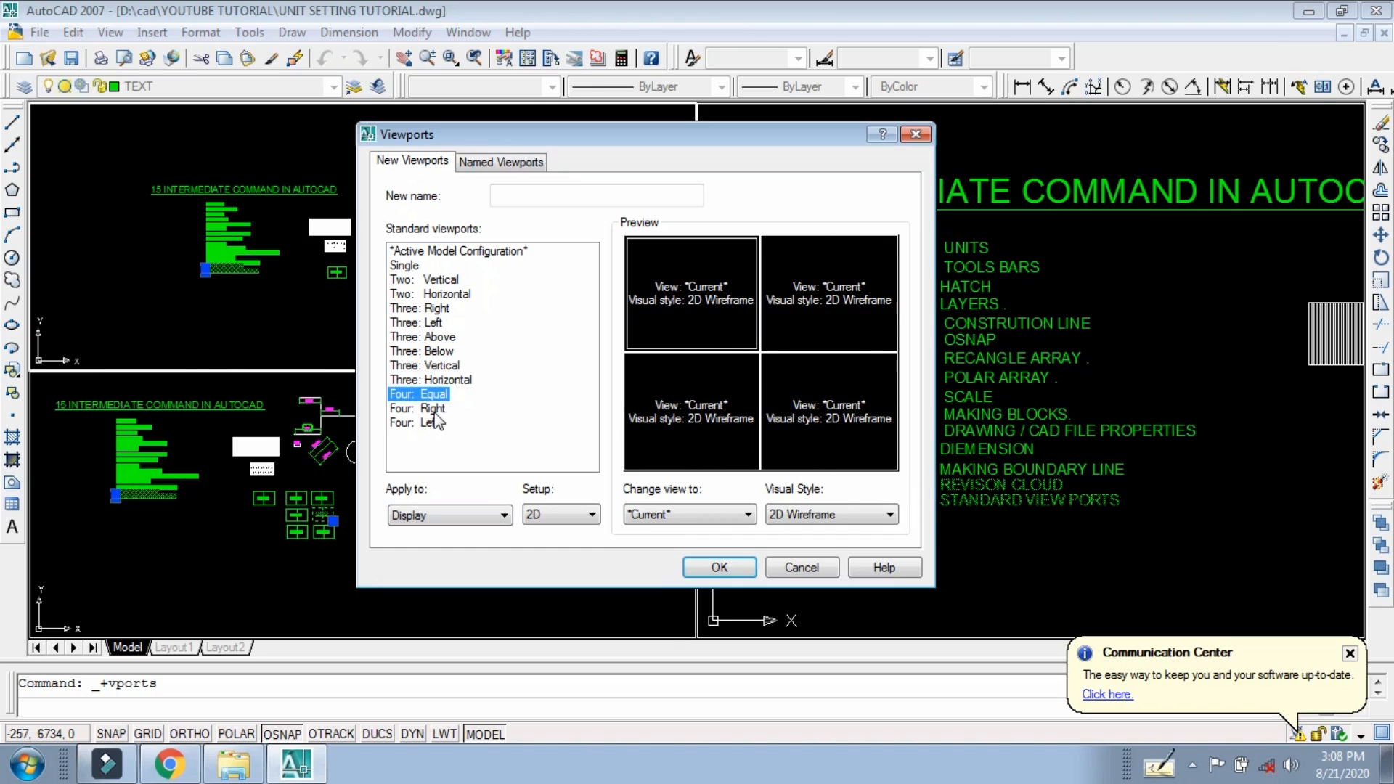
click(435, 410)
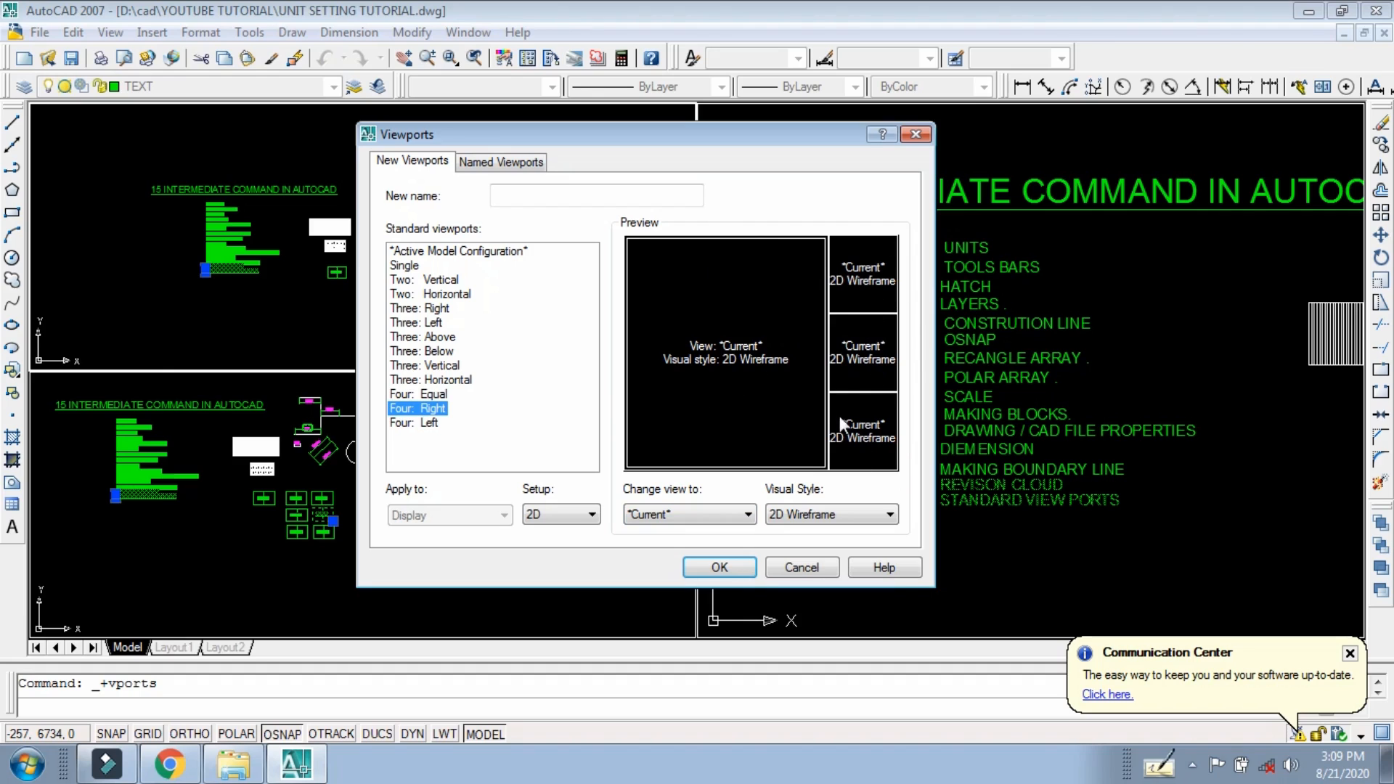
click(416, 424)
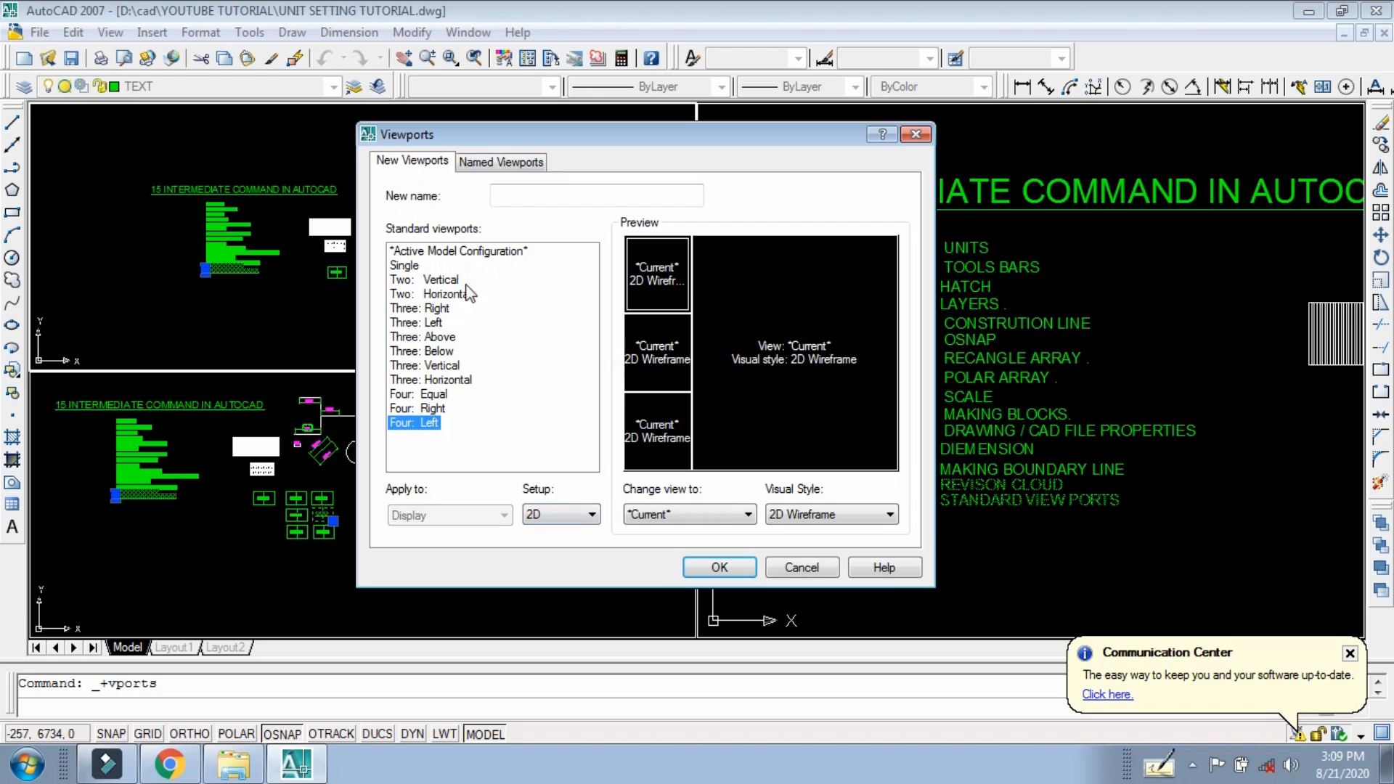
Step: Create a new viewport configuration named "double" from the standard Two: Vertical arrangement and apply it to the display
click(441, 280)
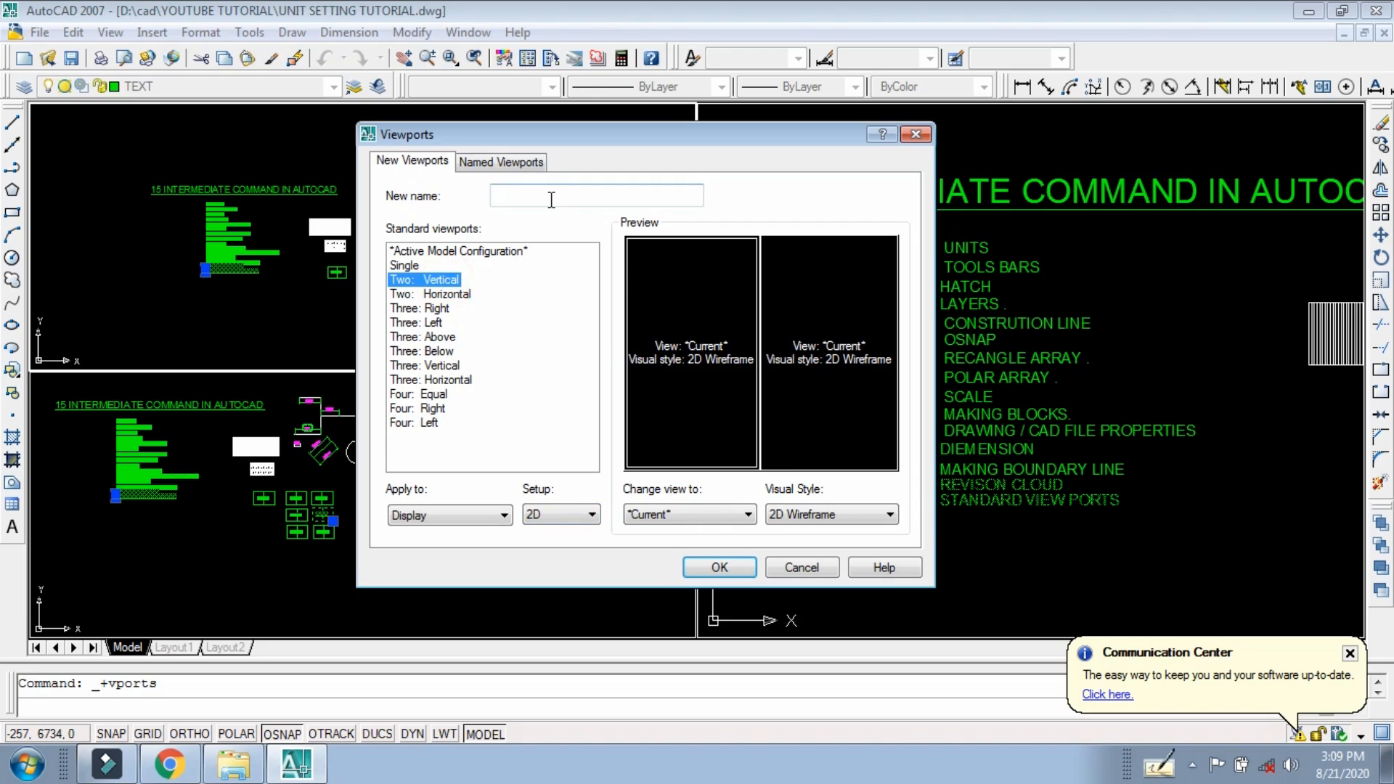
click(551, 200)
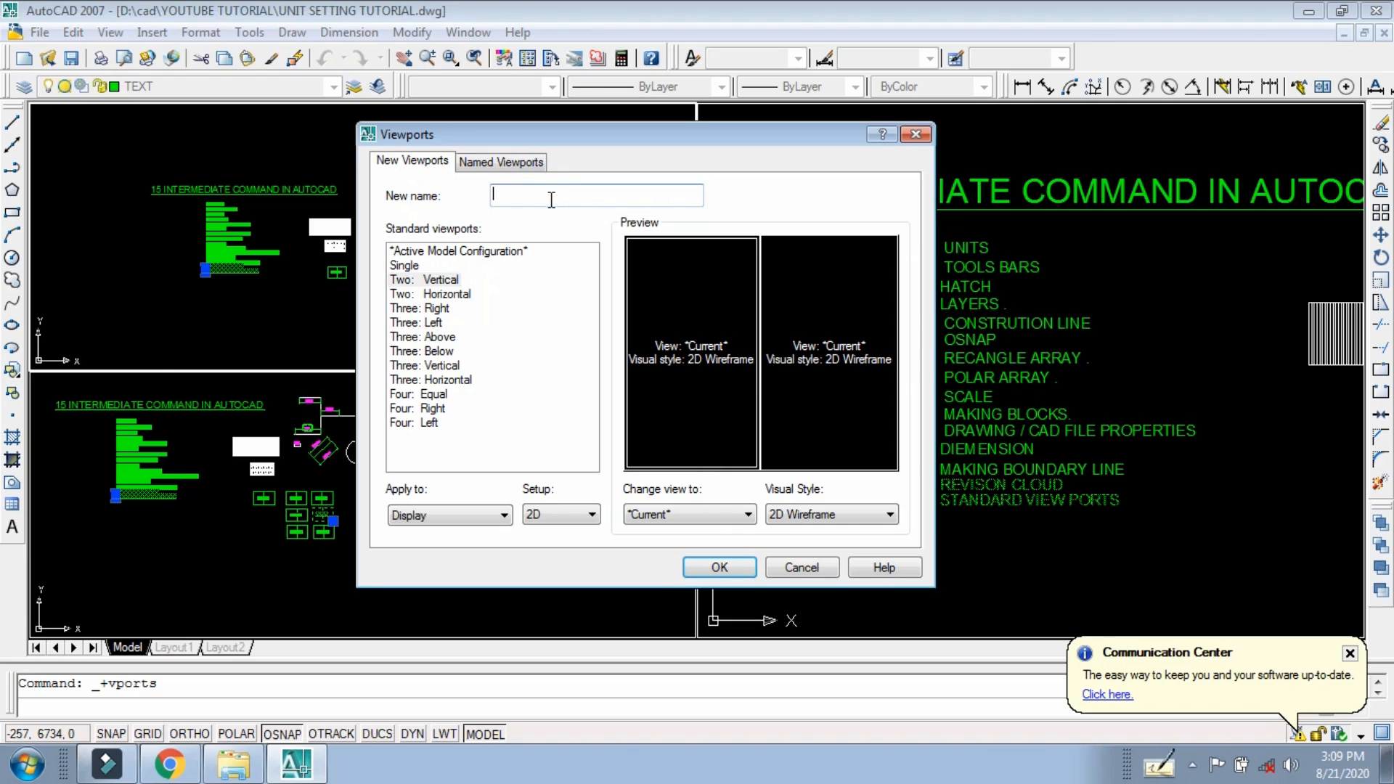
text(fd)
key(BackSpace)
key(BackSpace)
text(double)
click(742, 568)
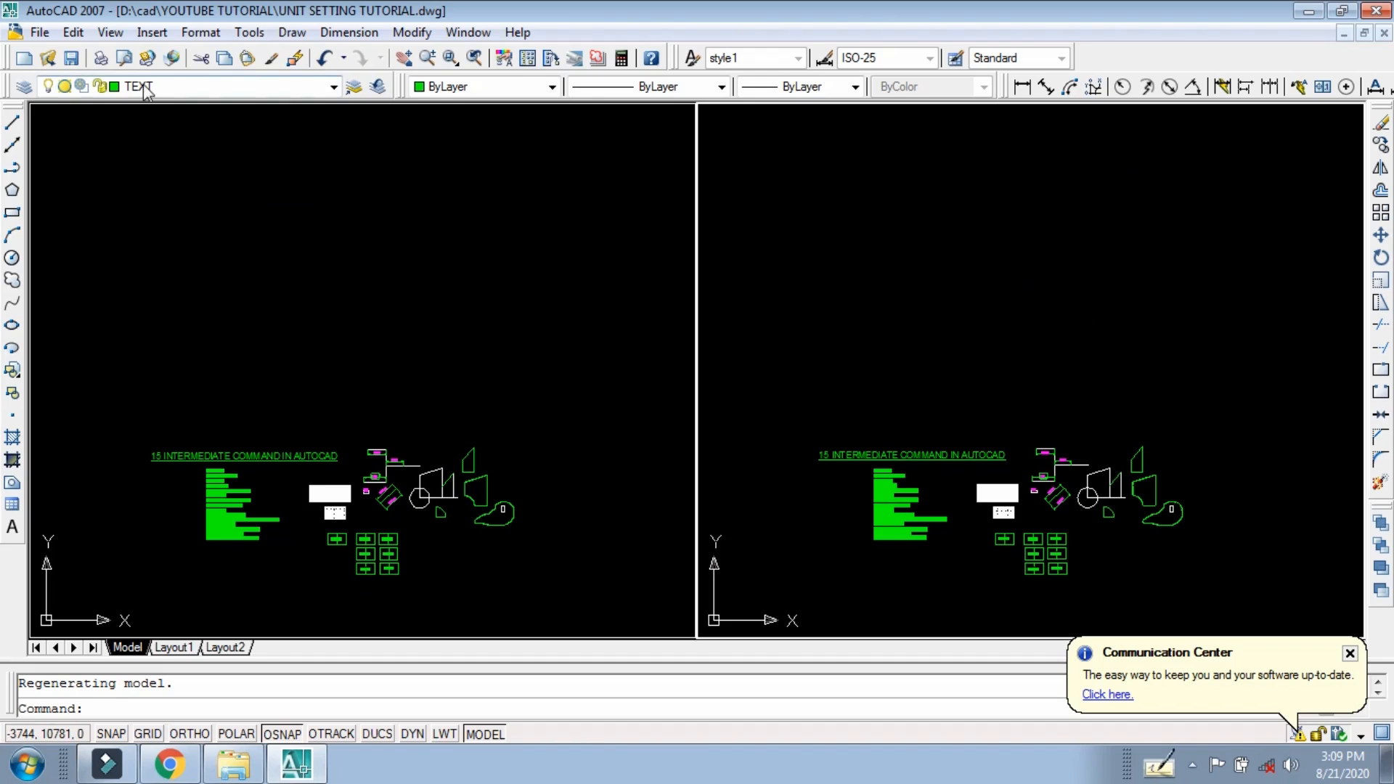
Step: Restore the saved "double" configuration from the named viewports
click(110, 32)
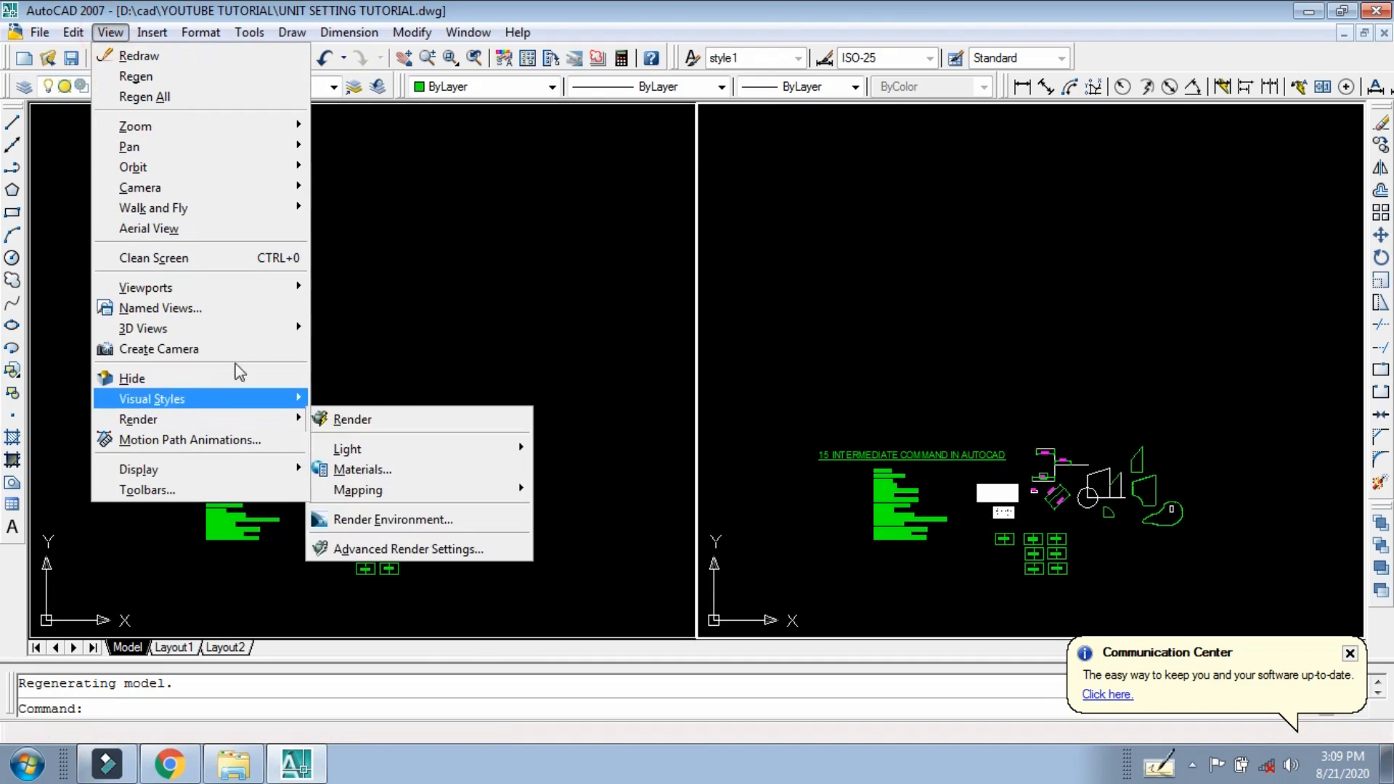
mouse_move(238, 279)
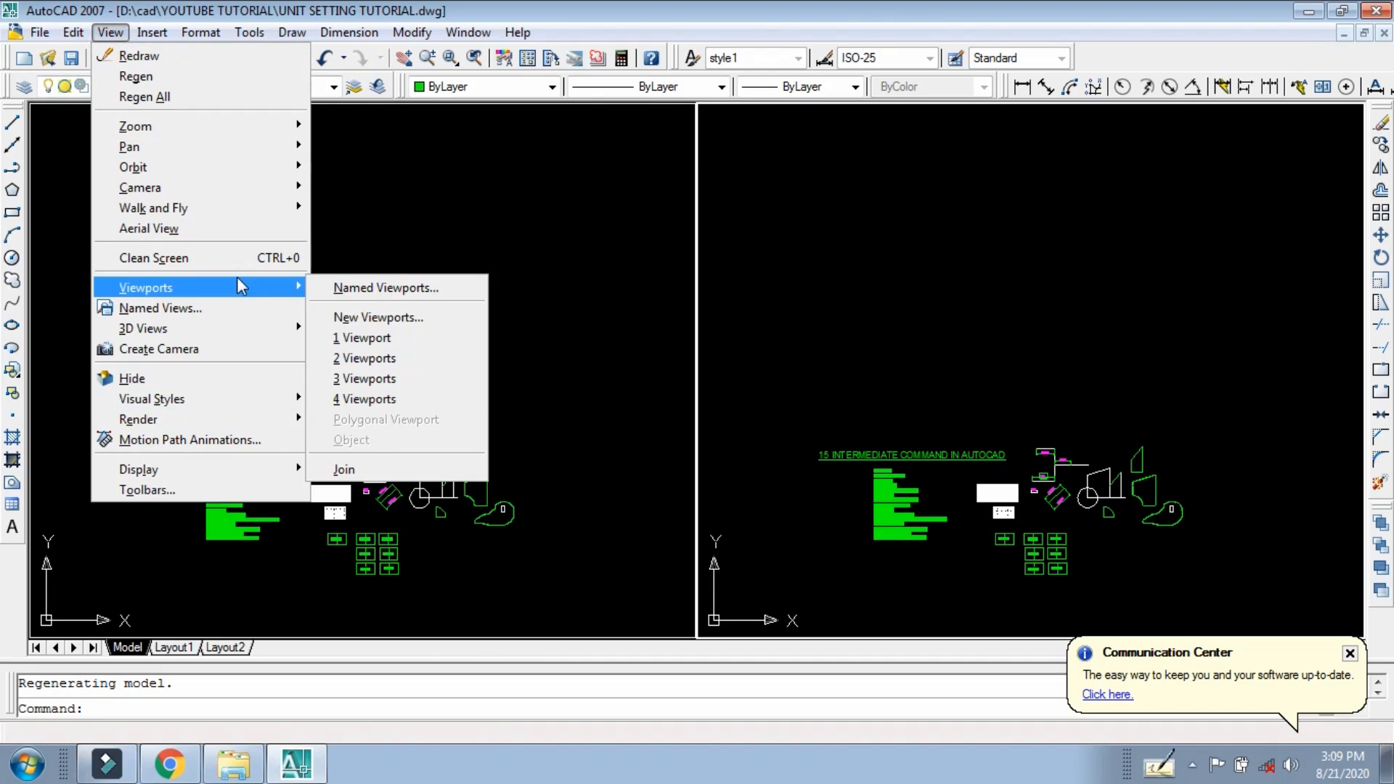
click(408, 289)
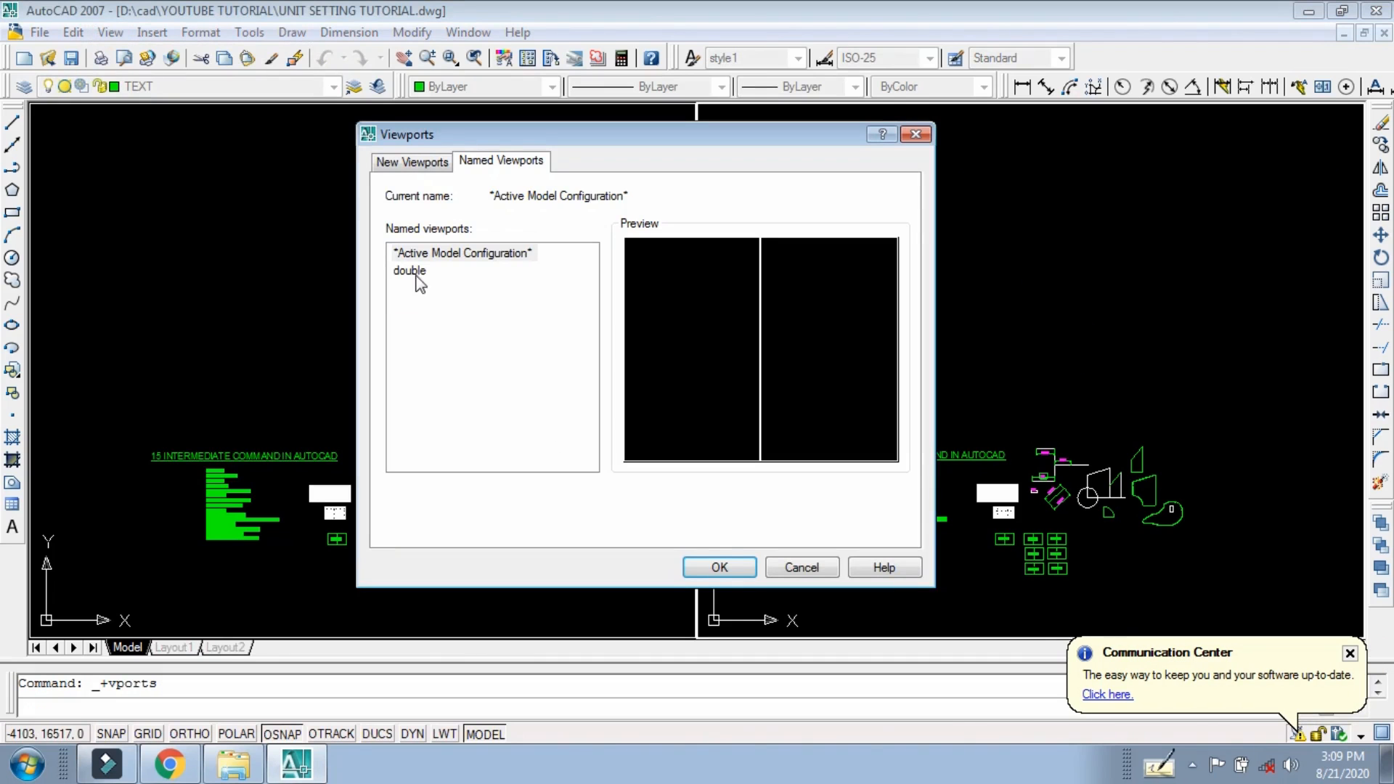
click(411, 273)
click(719, 567)
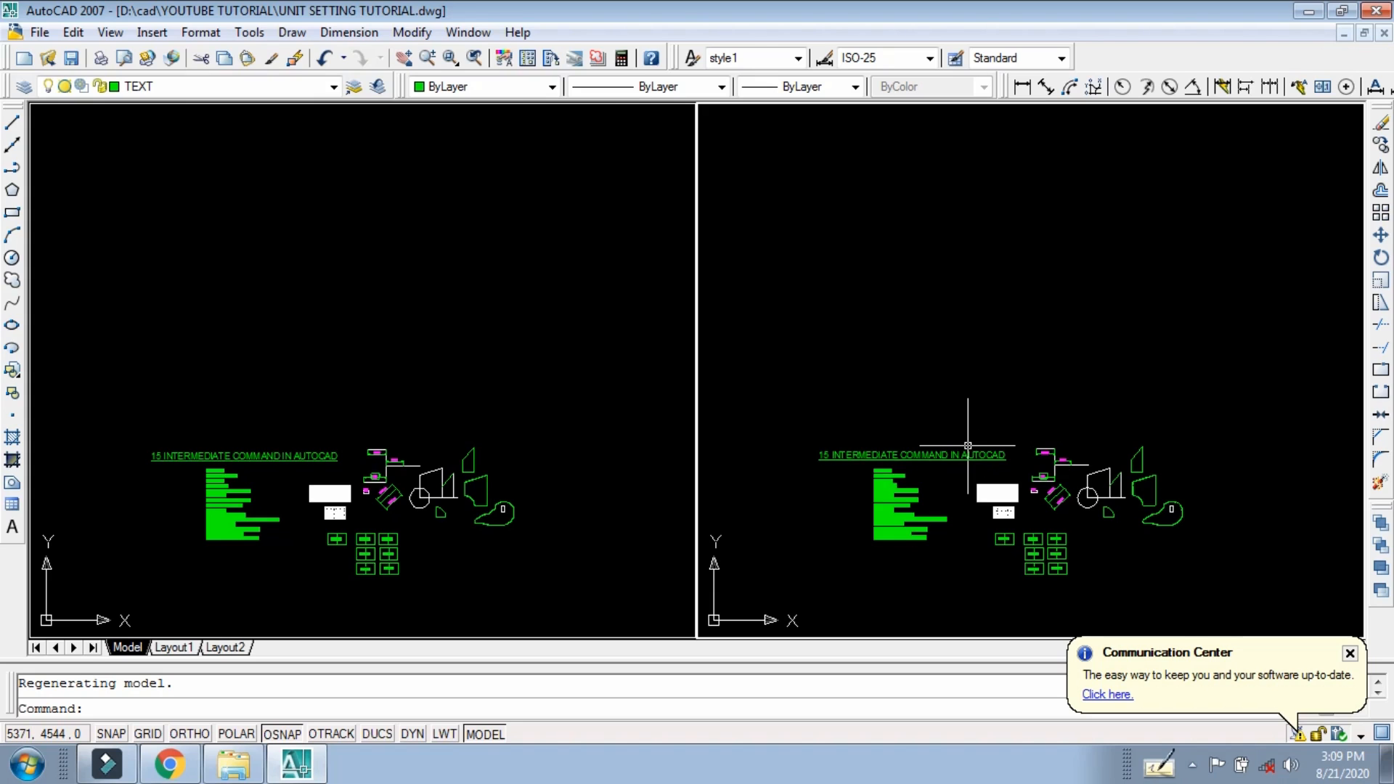
Step: Examine the title and the whole command list close up in the right-hand viewport
scroll(914, 496, up, 5)
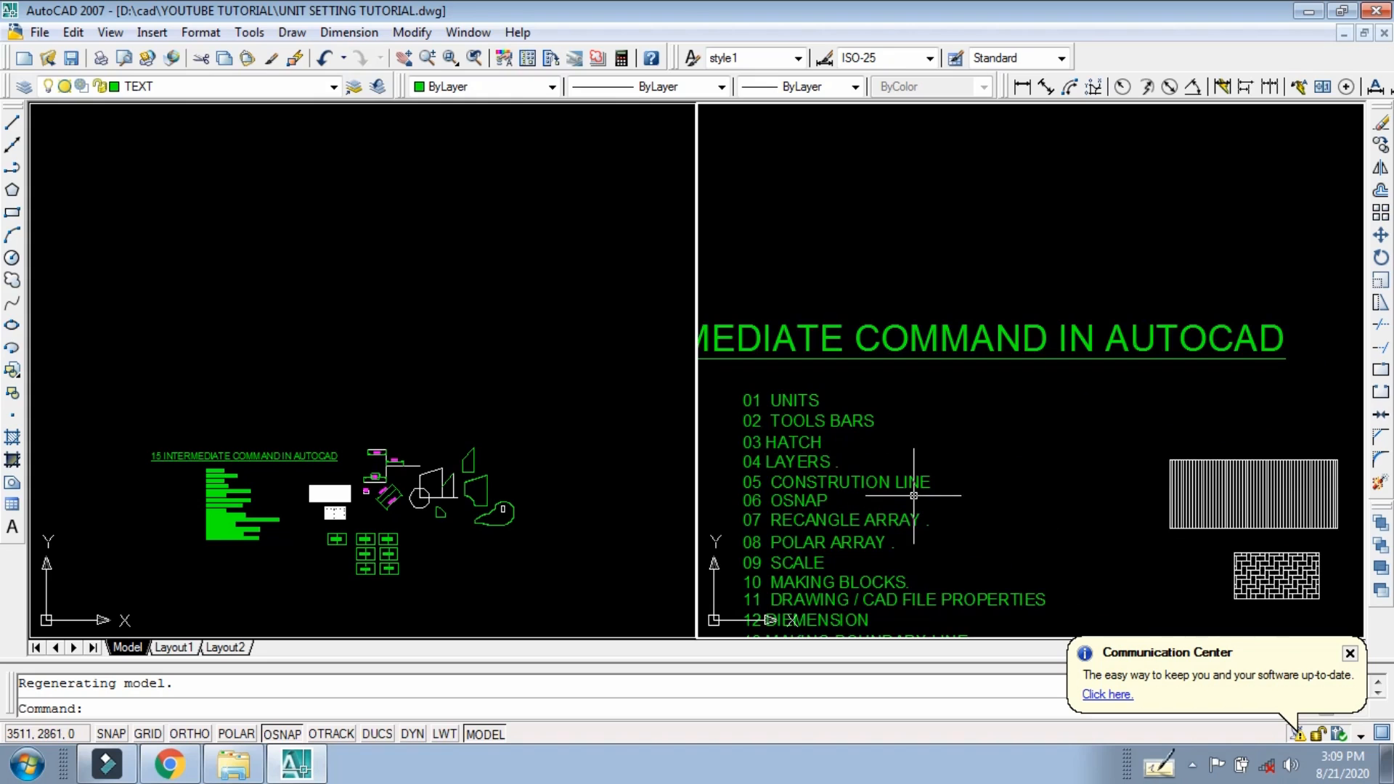
scroll(1001, 476, down, 2)
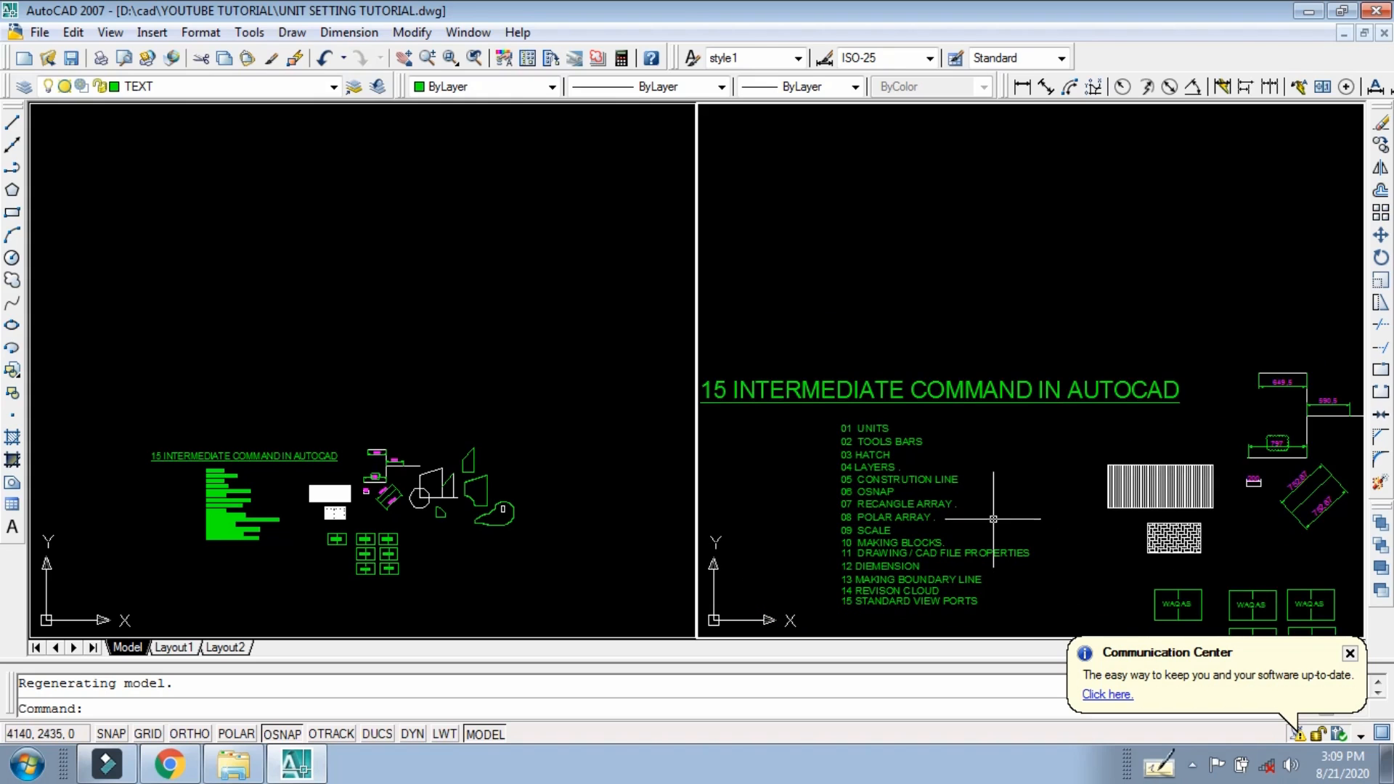
middle_drag(925, 509, 967, 424)
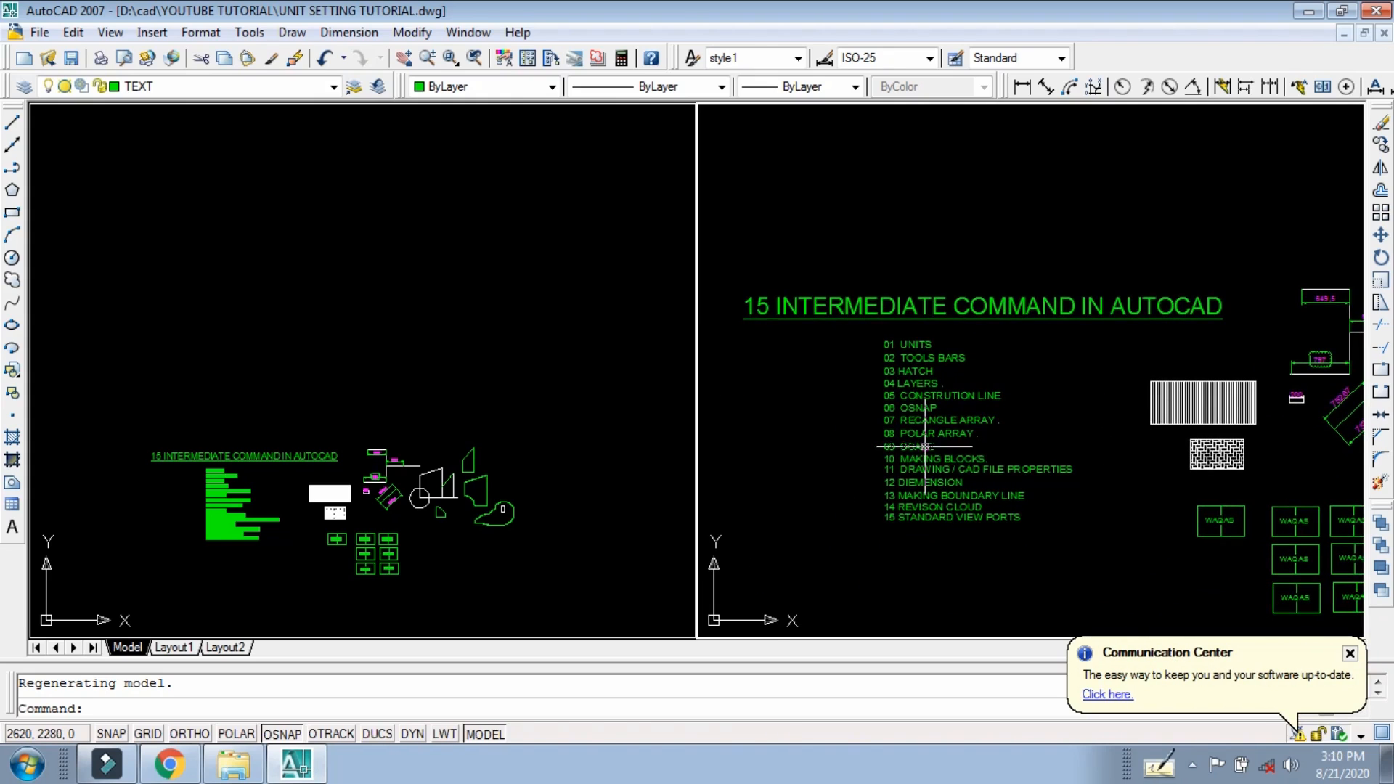